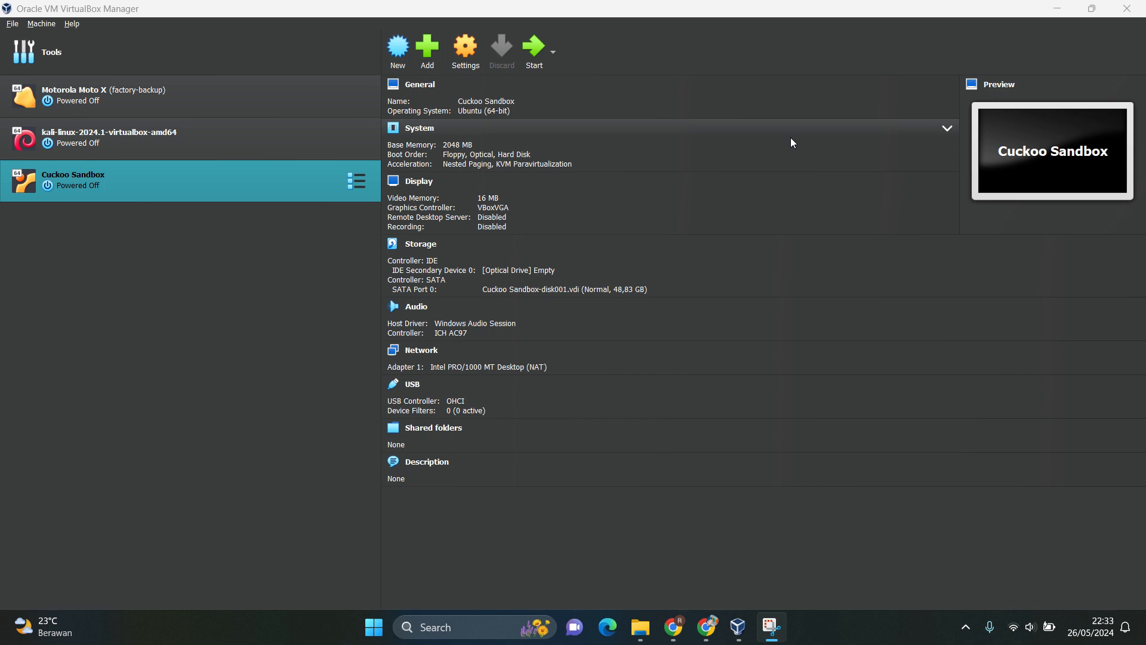
# Switch to File Explorer to view the Cuckoo Sandbox appliance file in Downloads, and return to VirtualBox Manager.
pyautogui.click(641, 630)
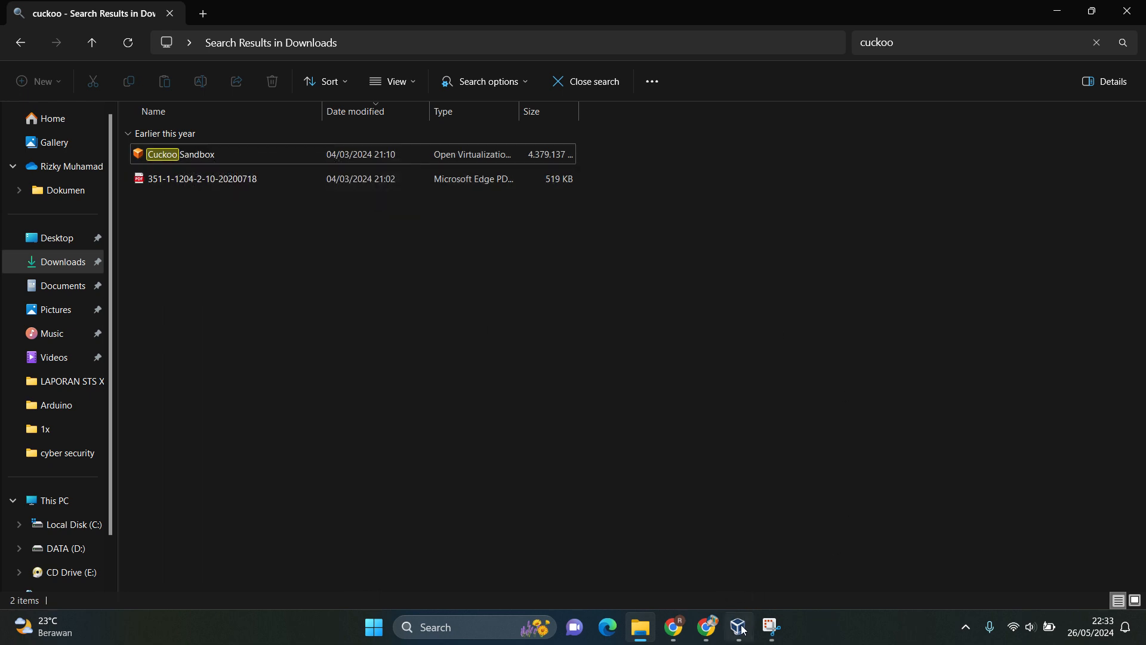
pyautogui.moveTo(741, 626)
pyautogui.click(800, 518)
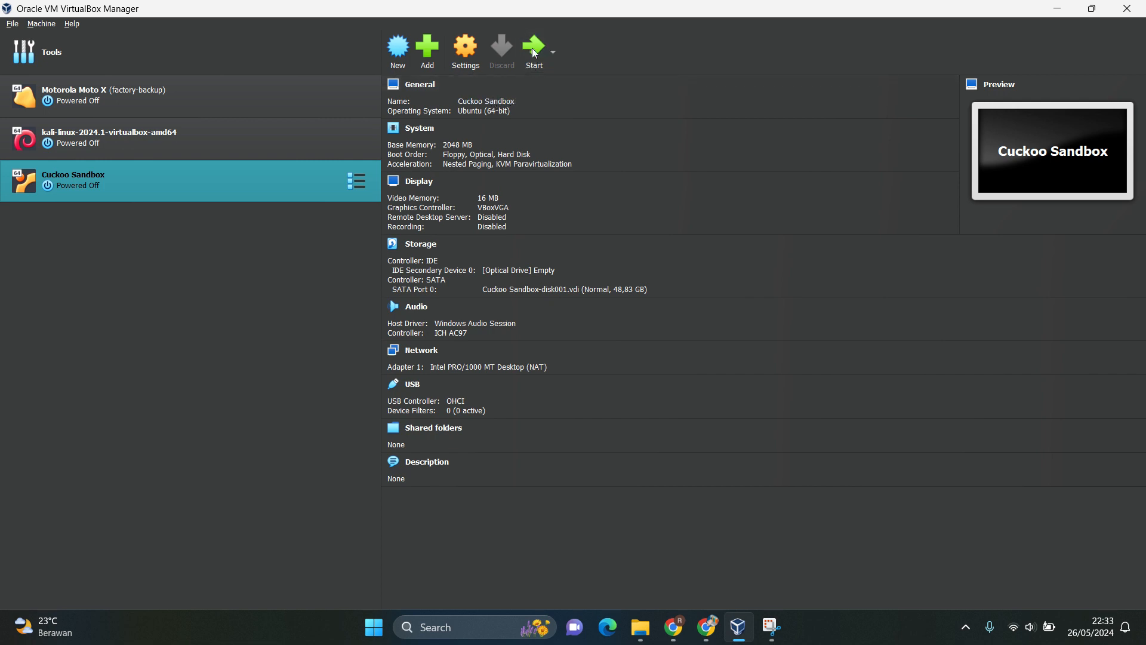
# Examine the attachment options for Adapter 1 in the Cuckoo Sandbox network settings and close the settings without changes.
pyautogui.click(462, 59)
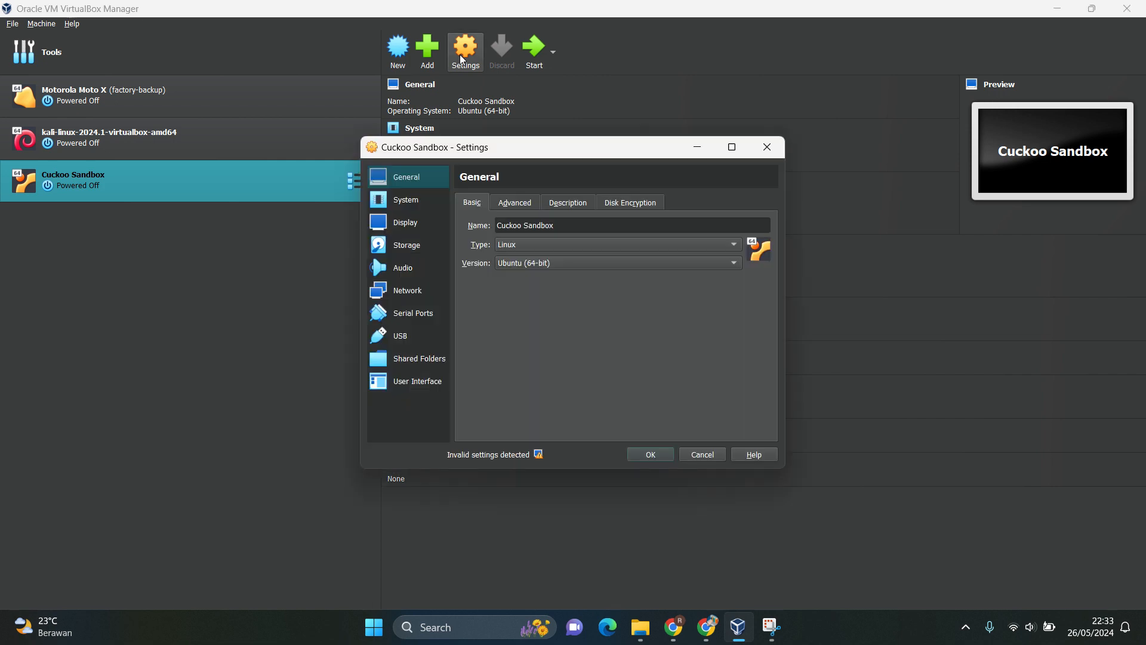
pyautogui.click(408, 292)
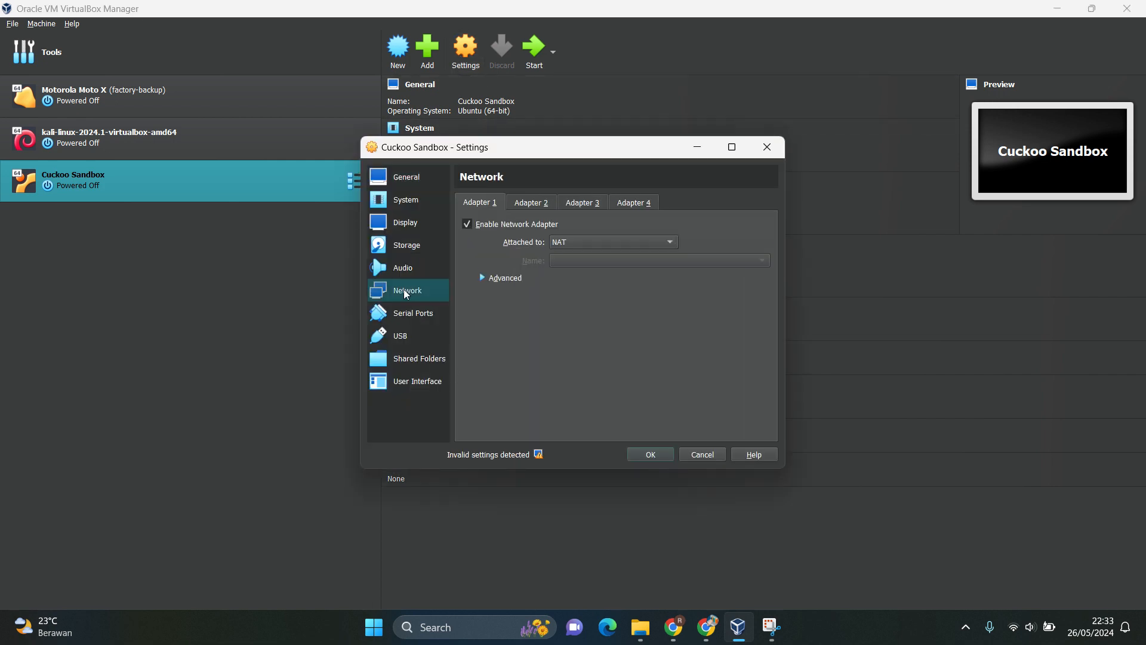
pyautogui.click(594, 243)
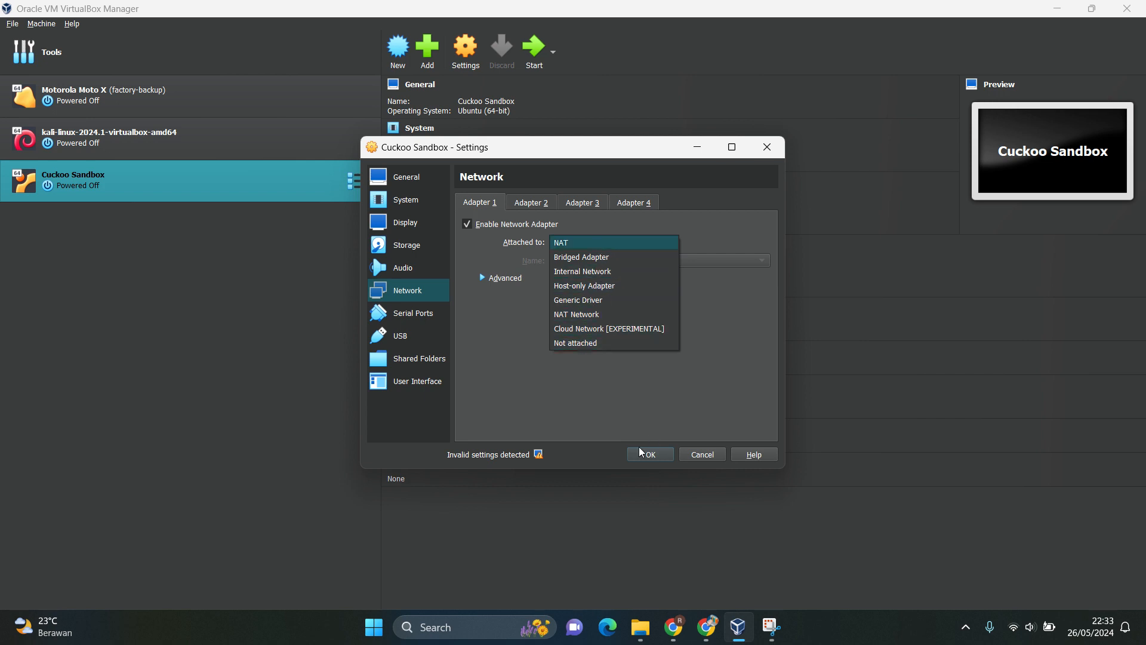
pyautogui.click(767, 149)
pyautogui.click(767, 149)
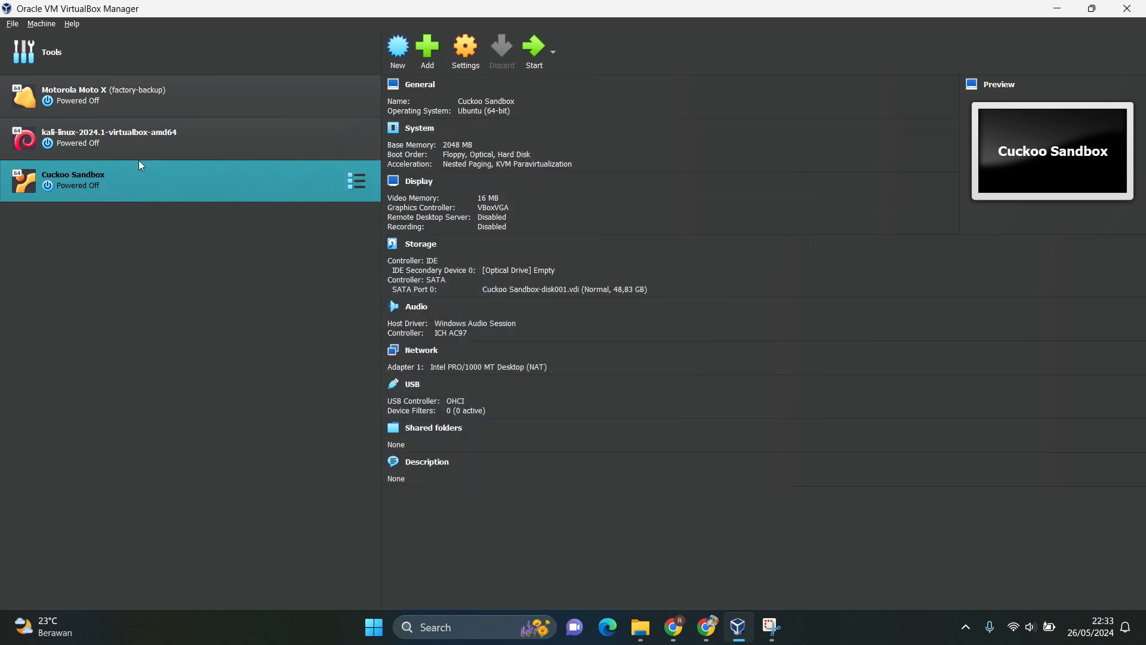
# Start the Cuckoo Sandbox virtual machine, maximize its window and dismiss the mouse integration and keyboard capture notifications.
pyautogui.keyDown('ctrl'); pyautogui.click(53, 129); pyautogui.keyUp('ctrl')
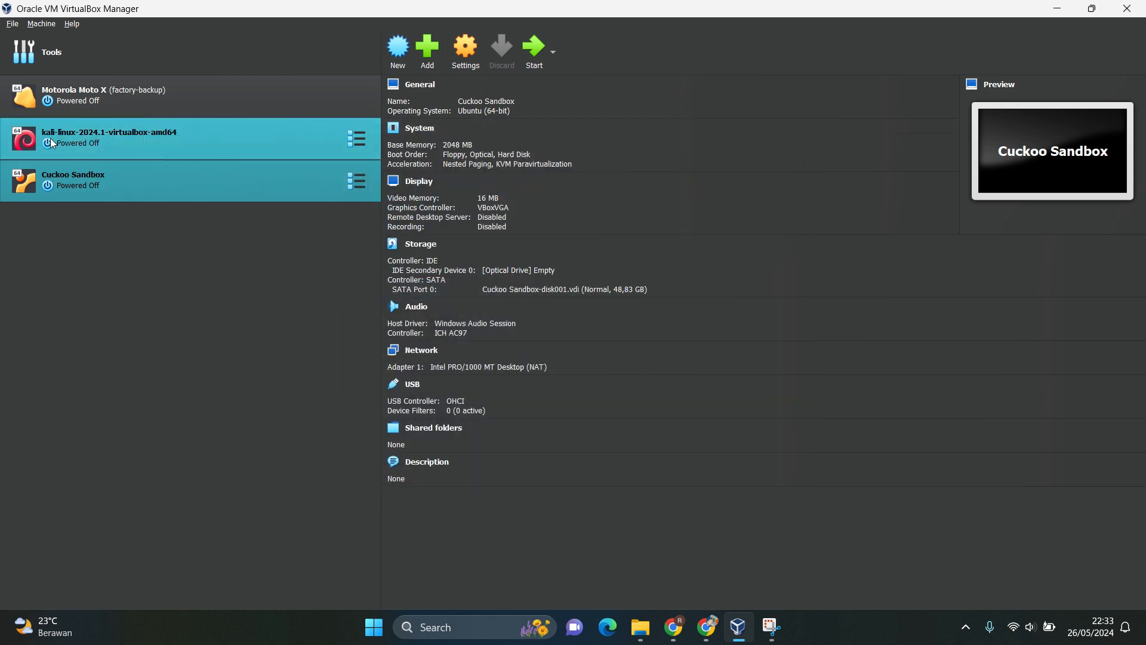
pyautogui.keyDown('ctrl'); pyautogui.click(50, 138); pyautogui.keyUp('ctrl')
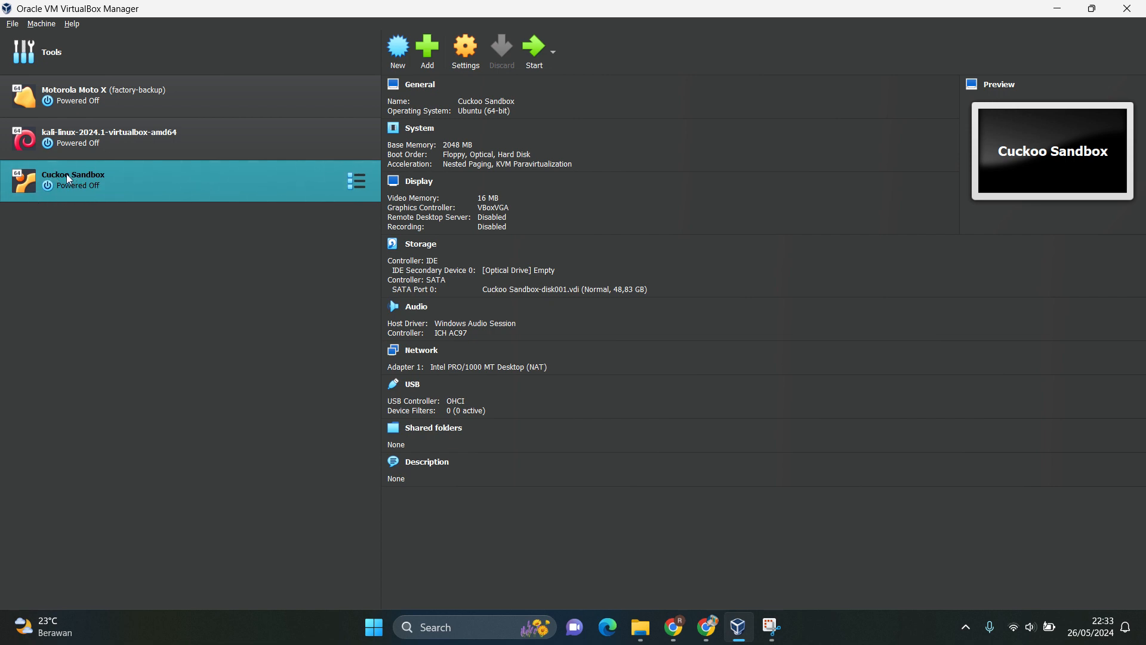
pyautogui.click(531, 59)
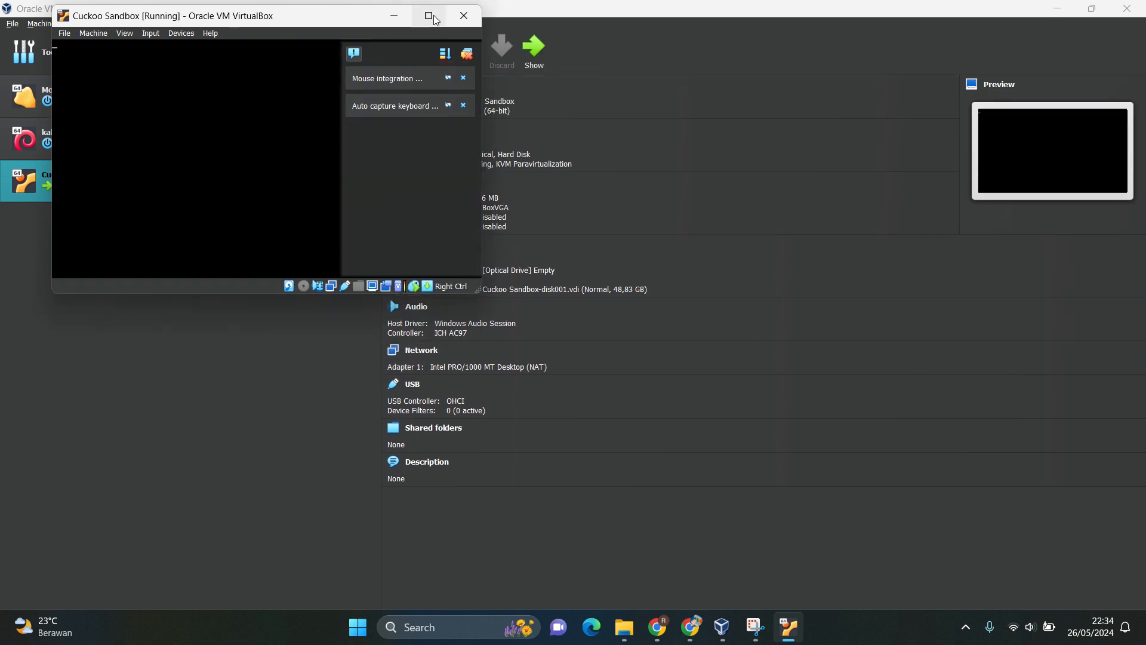
pyautogui.click(428, 16)
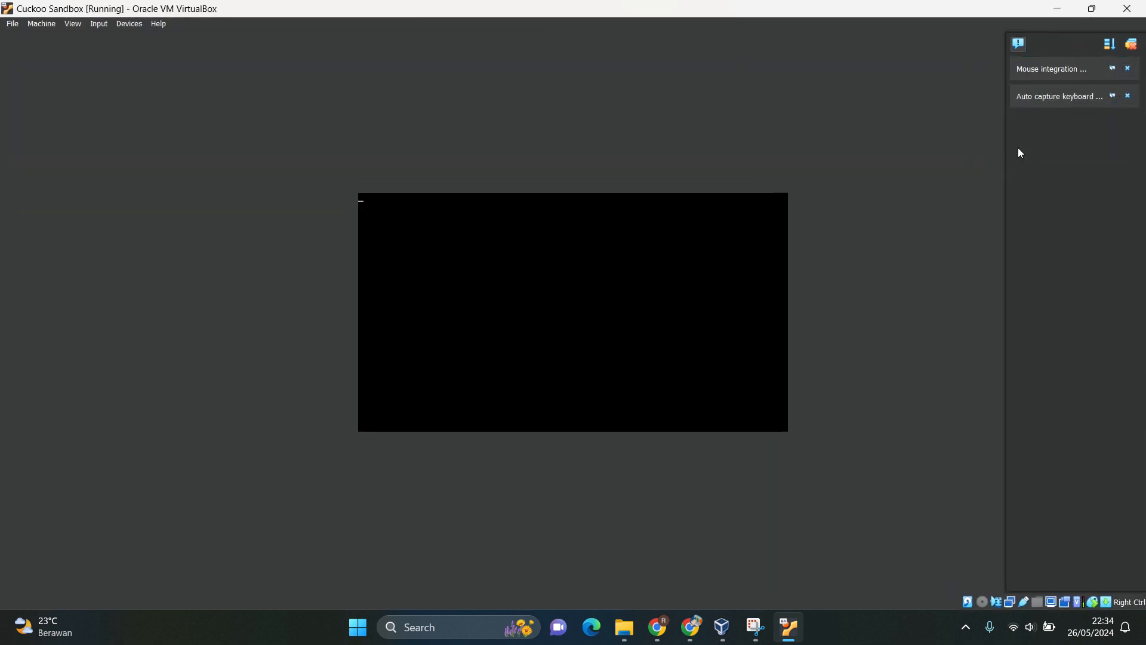
pyautogui.click(1128, 70)
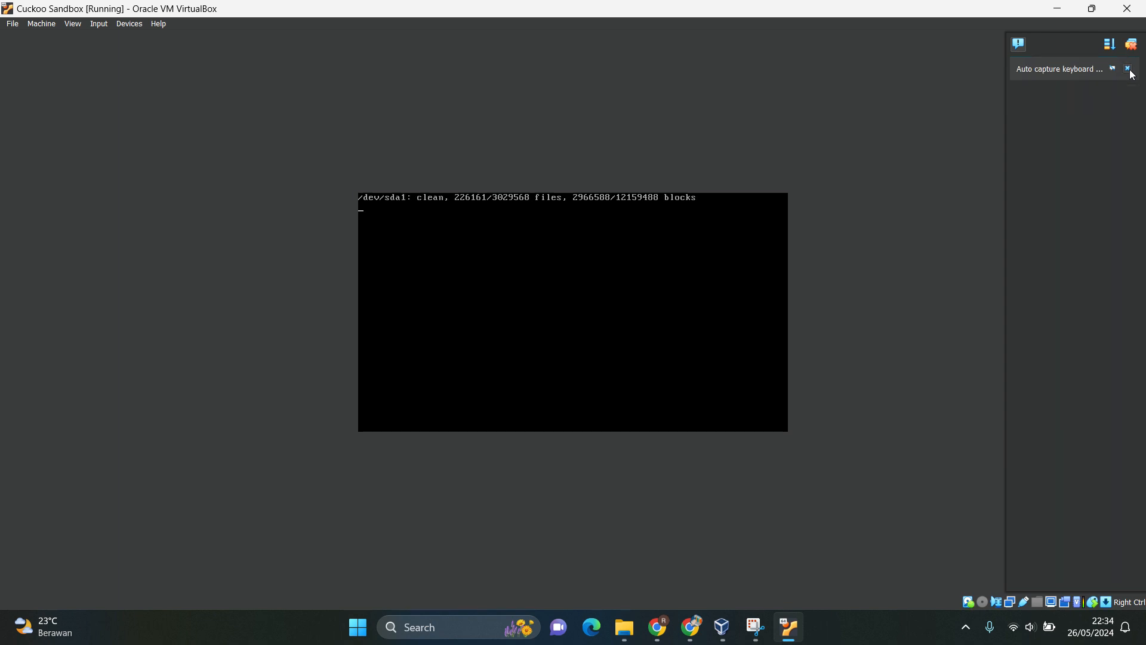
pyautogui.click(1128, 70)
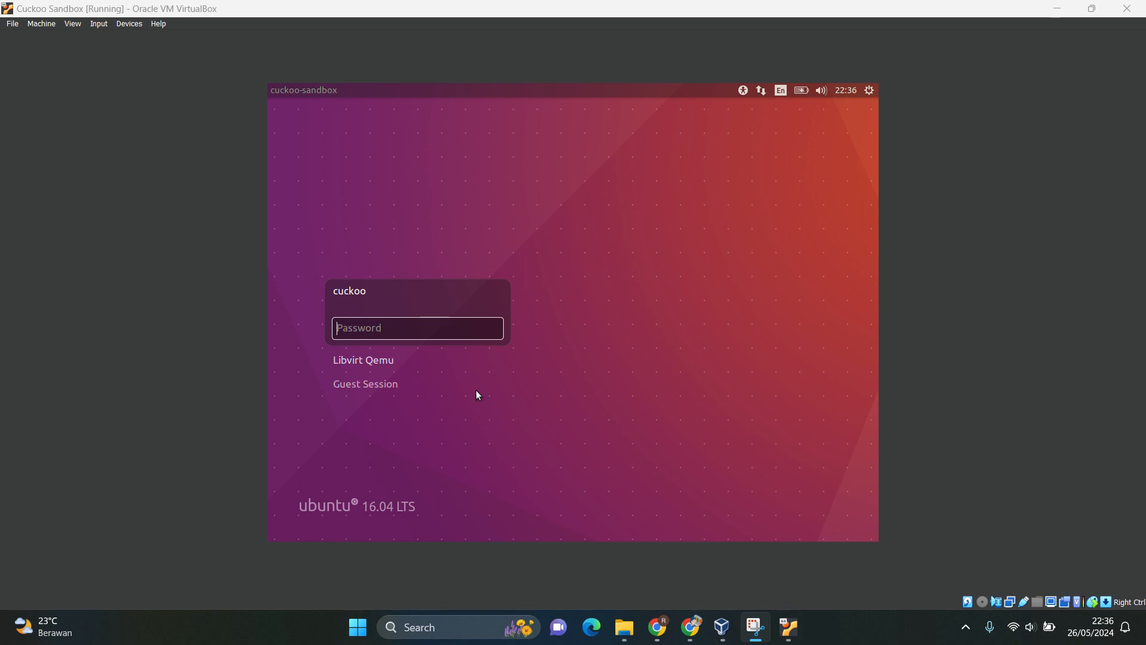
# Log in to the Ubuntu guest as the cuckoo user by entering the account password.
pyautogui.click(381, 328)
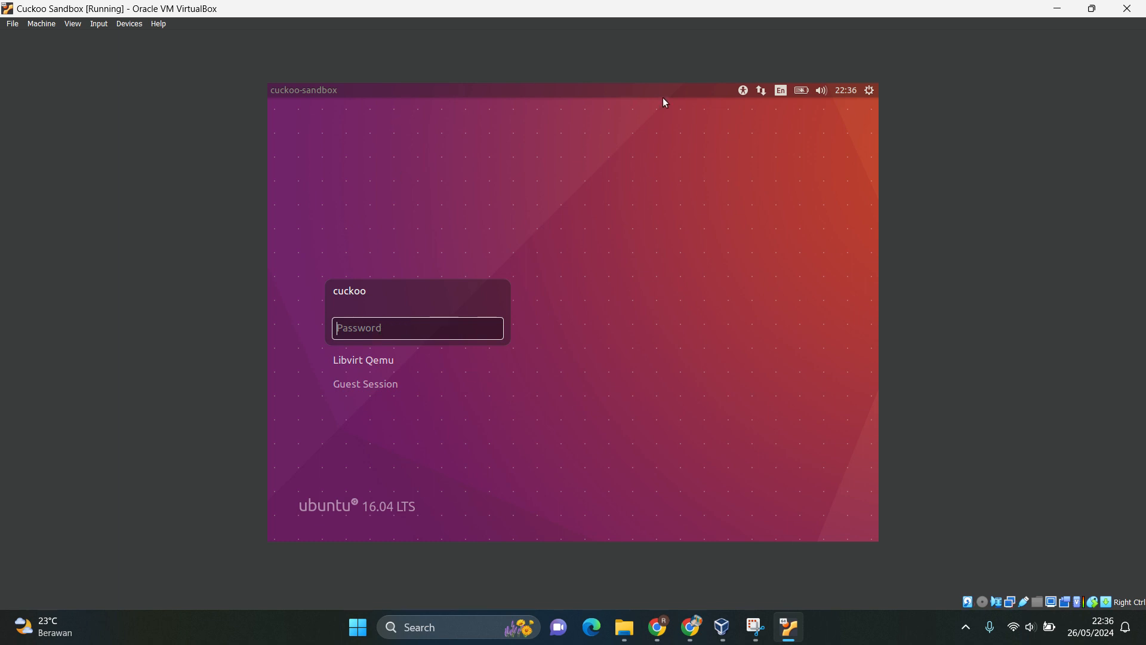
pyautogui.write('••••••')
pyautogui.click(494, 329)
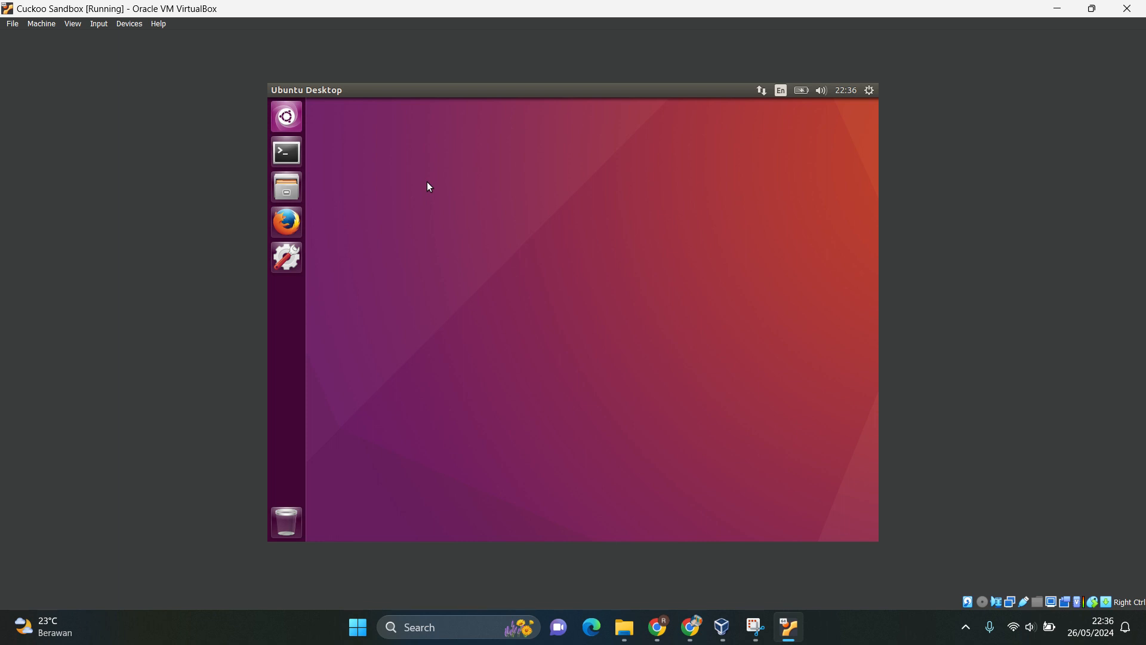
pyautogui.click(489, 28)
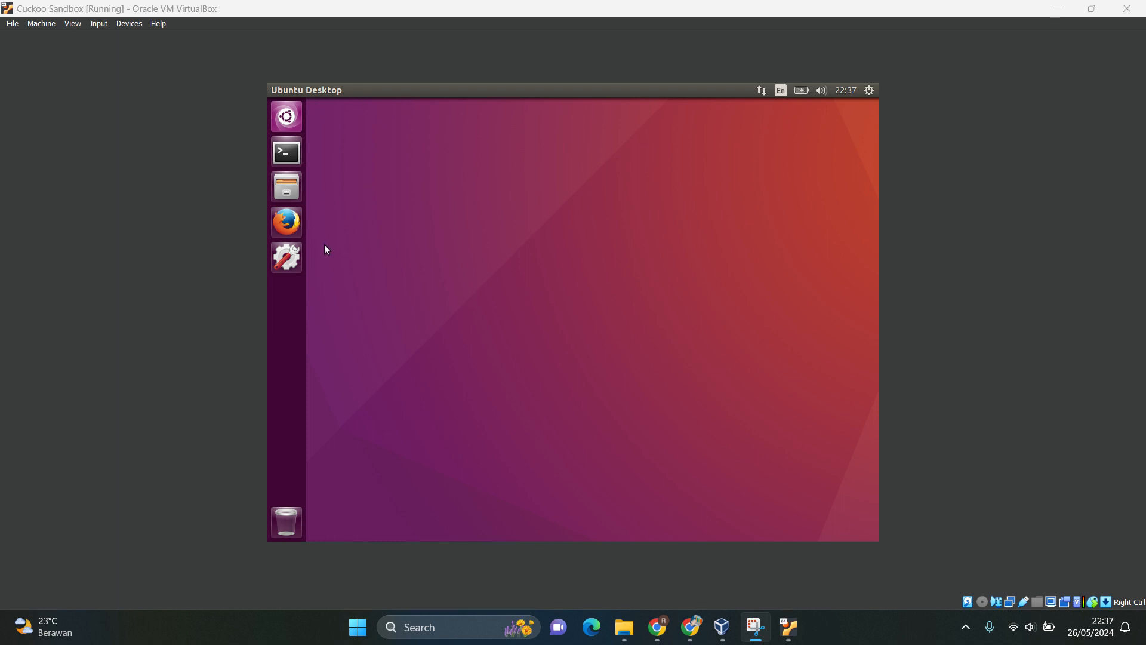
# Open a terminal in the Ubuntu guest and launch VirtualBox with "sudo virtualbox", entering the sudo password.
pyautogui.click(292, 154)
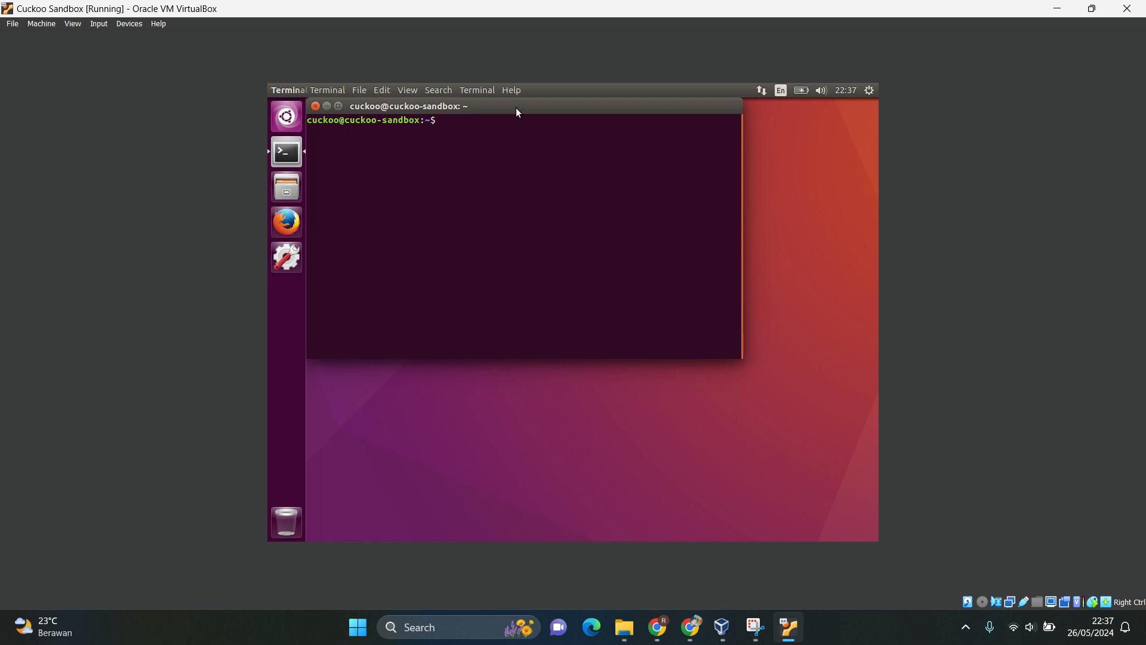
pyautogui.moveTo(517, 112); pyautogui.dragTo(574, 174)
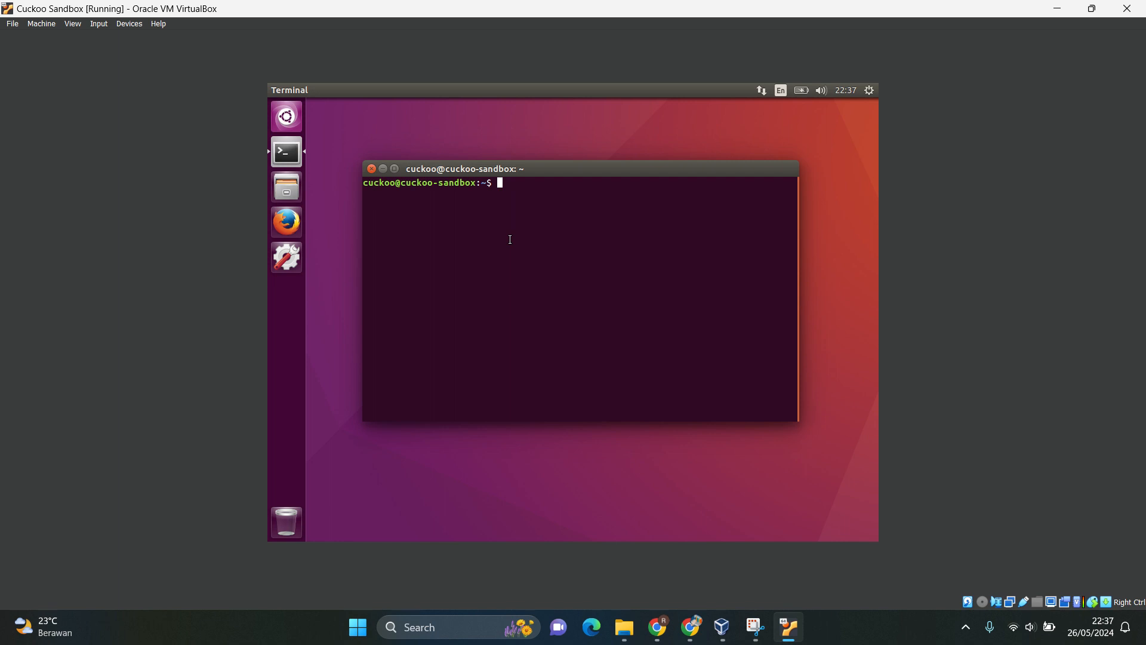
pyautogui.write('sudo virtualbox')
pyautogui.press('Return')
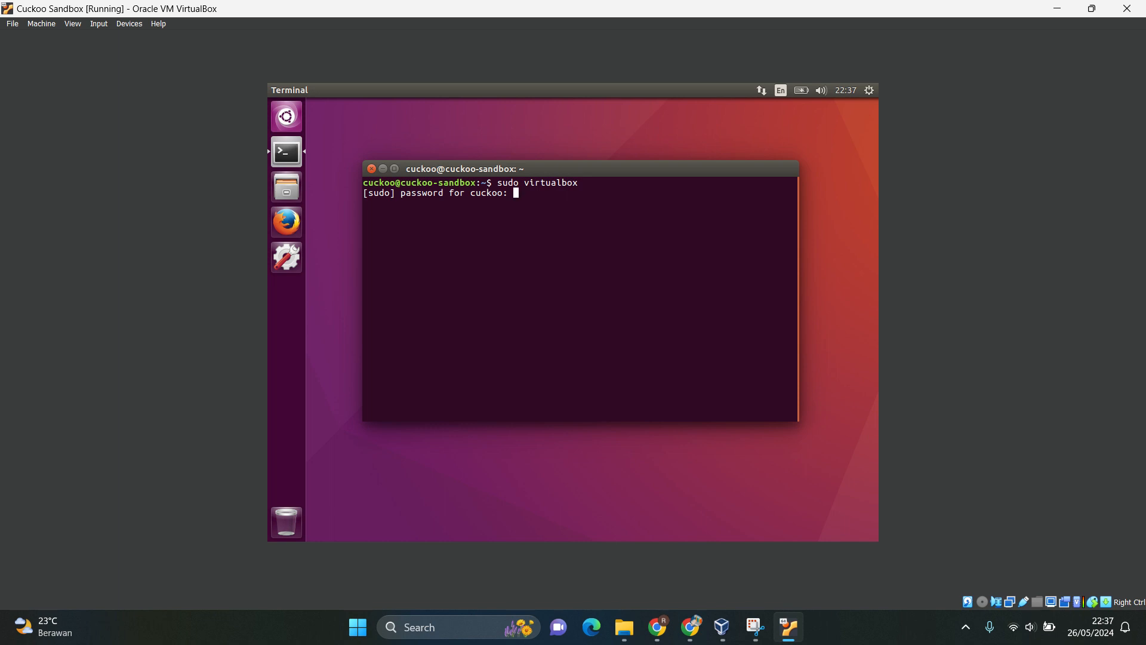
pyautogui.press('Return')
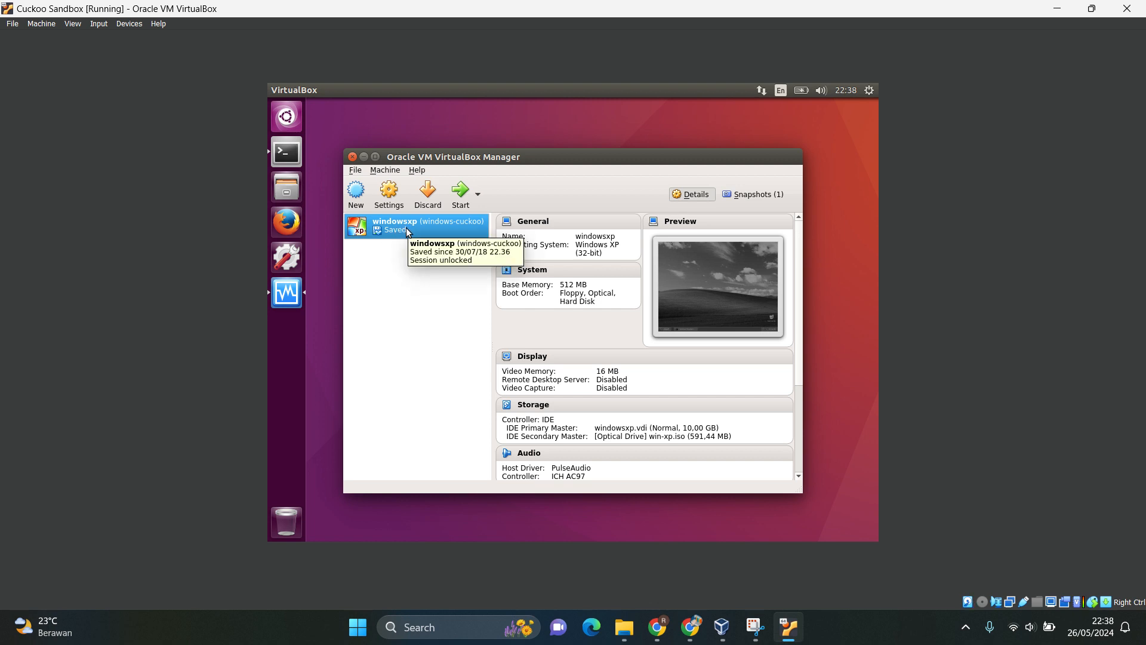
# Try to start the windowsxp virtual machine, review the details of the resulting message and dismiss it.
pyautogui.moveTo(583, 157)
pyautogui.mouseDown()
pyautogui.moveTo(547, 149)
pyautogui.moveTo(599, 160)
pyautogui.moveTo(598, 149)
pyautogui.mouseUp()
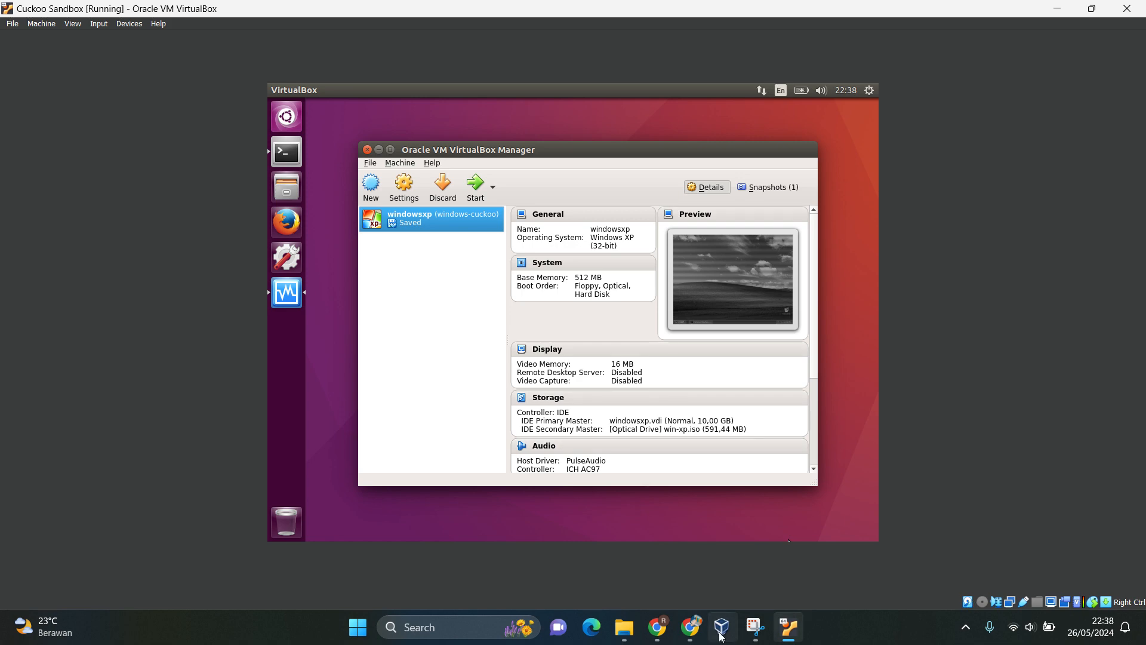
pyautogui.moveTo(729, 622)
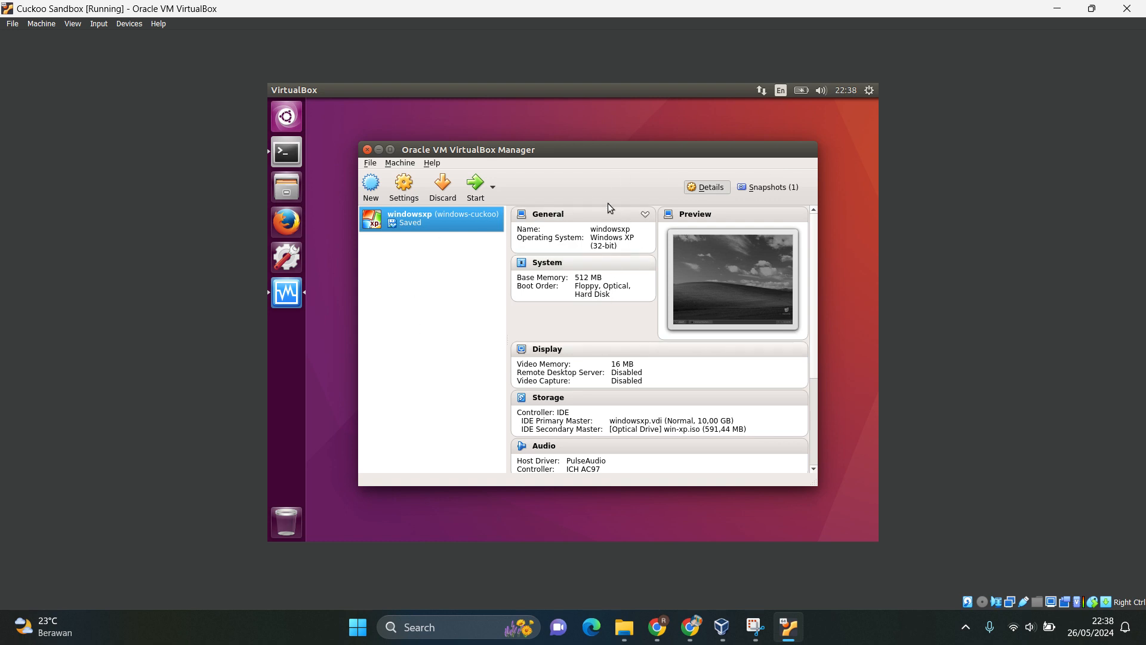
pyautogui.click(475, 190)
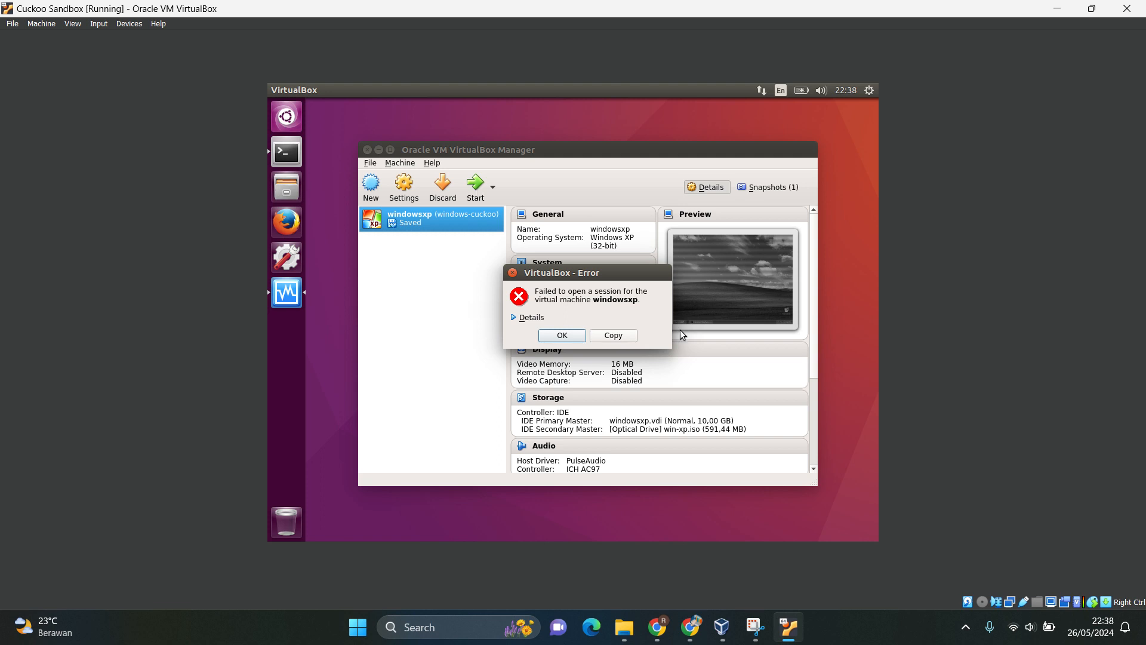
pyautogui.moveTo(615, 276); pyautogui.dragTo(632, 251)
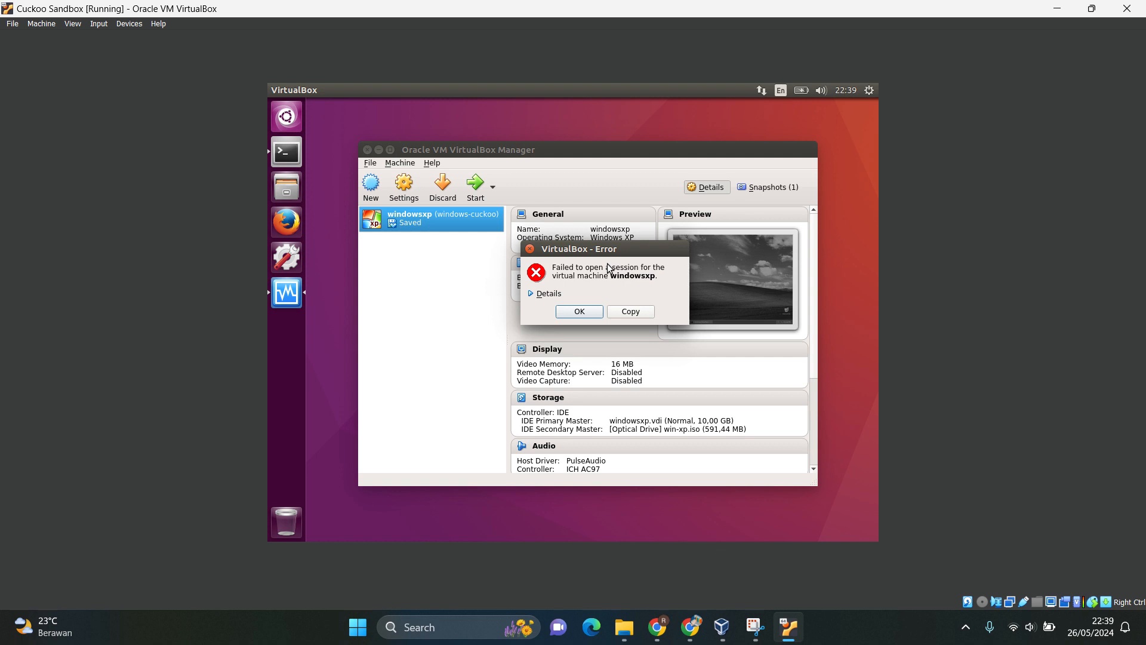
pyautogui.click(530, 294)
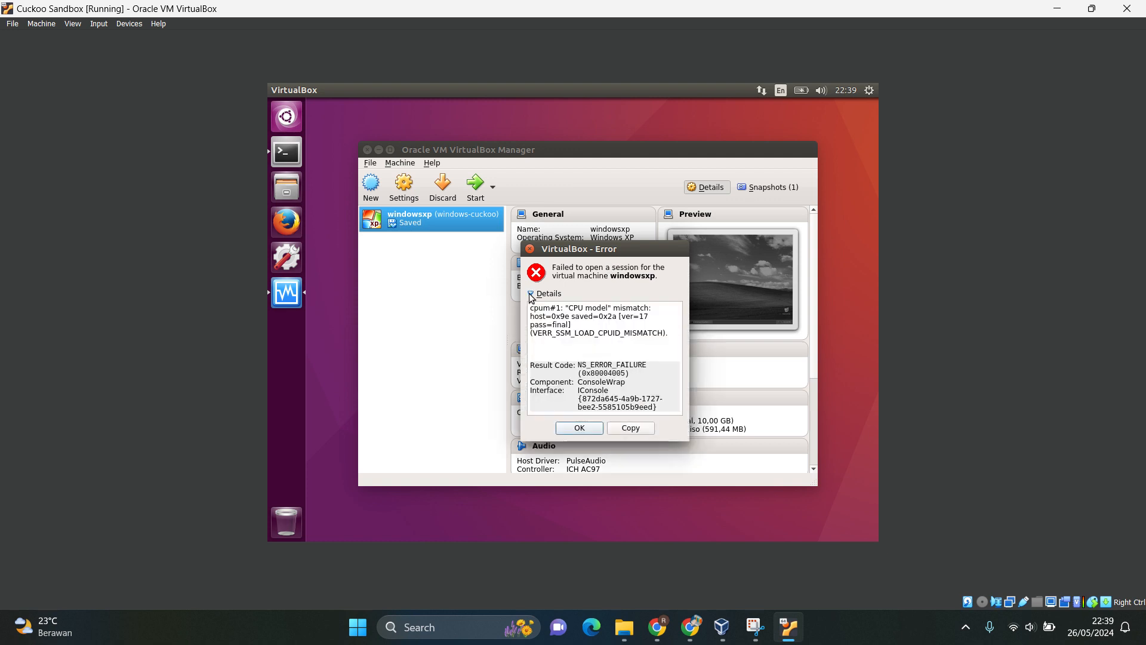
pyautogui.click(578, 428)
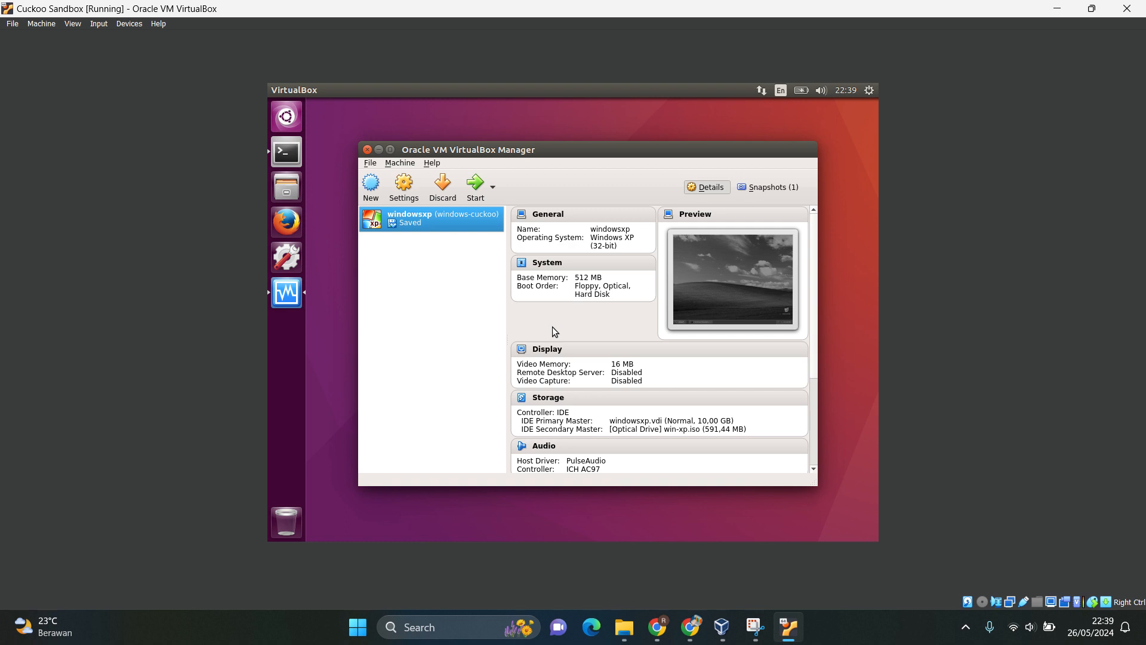
# Discard the saved state of the windowsxp virtual machine and delete its windows-cuckoo snapshot.
pyautogui.click(444, 190)
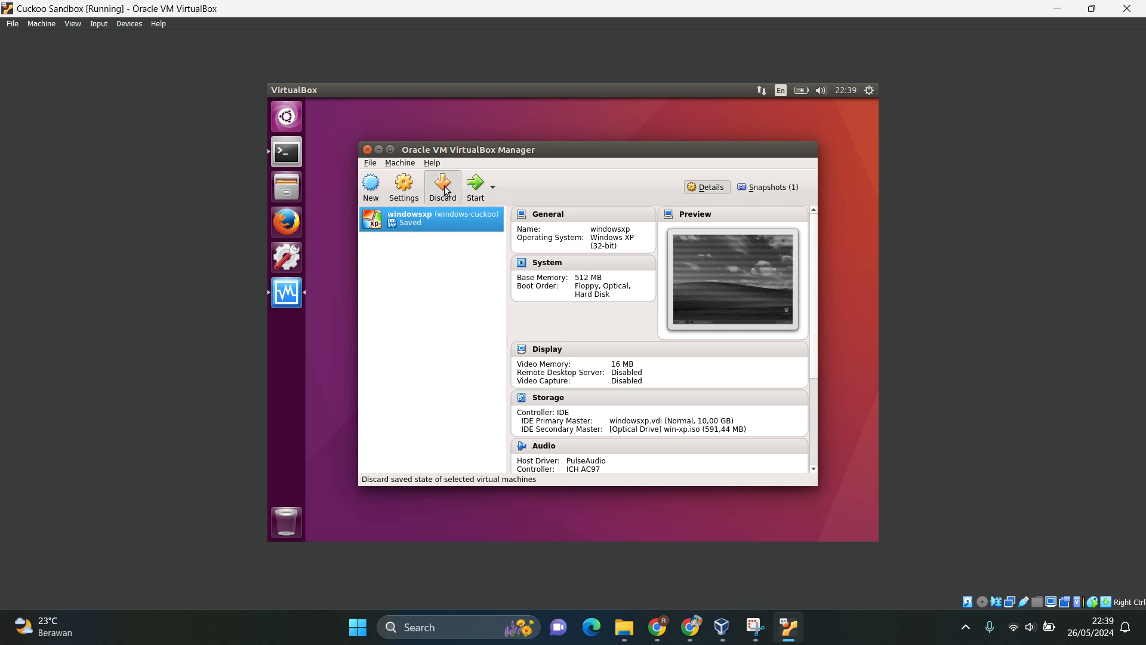
pyautogui.click(564, 366)
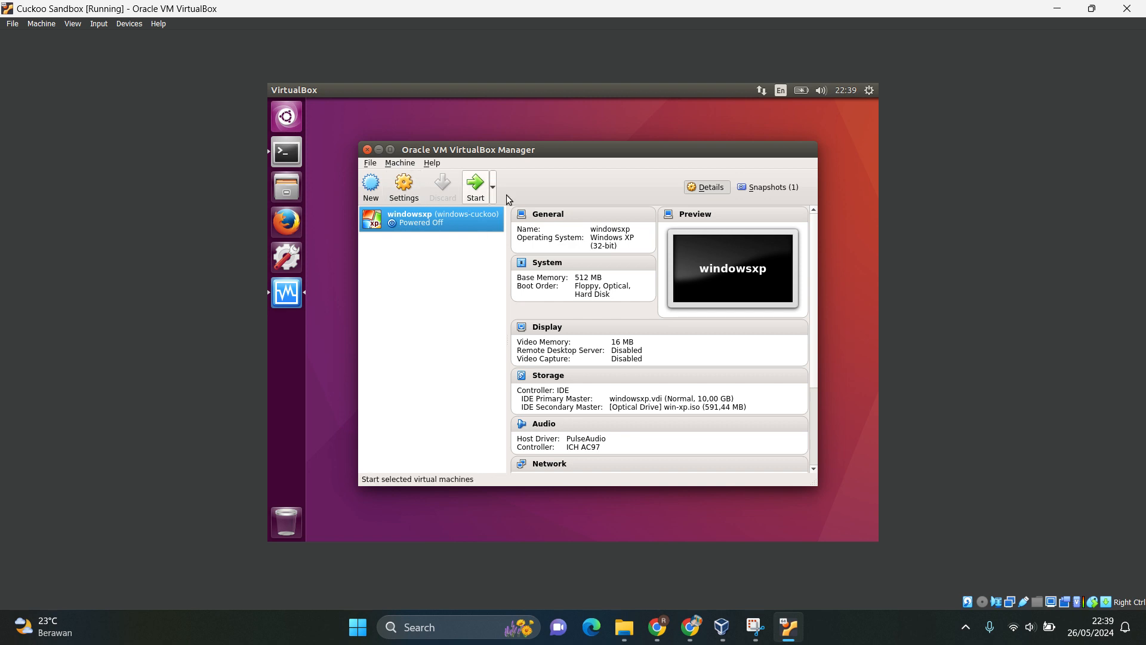
pyautogui.click(765, 188)
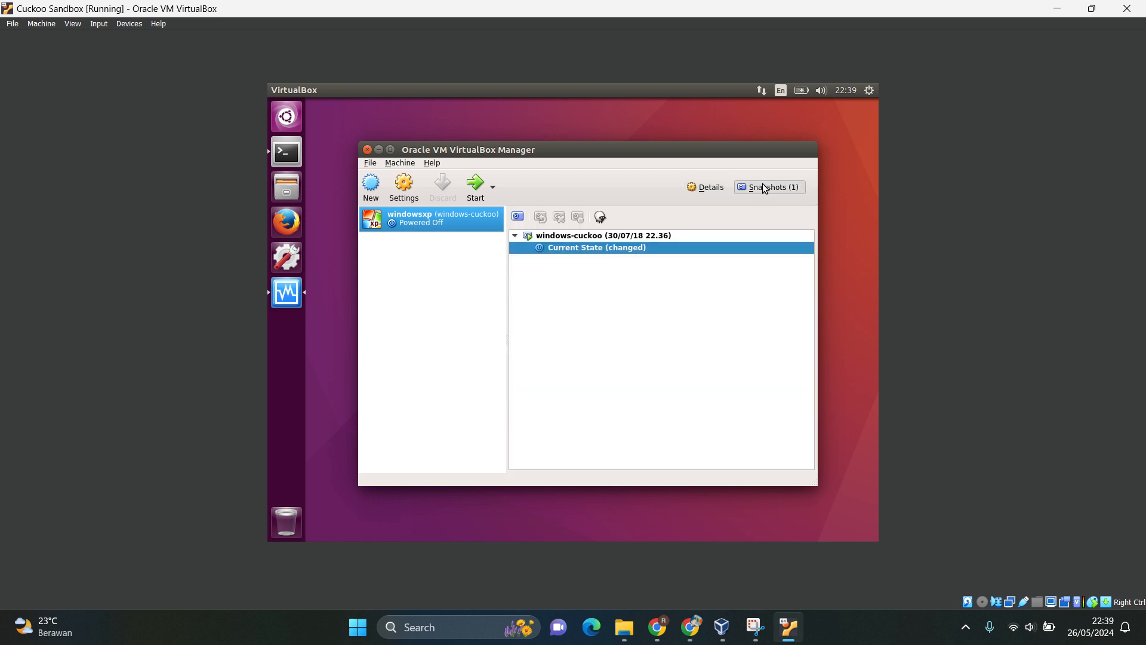
pyautogui.click(582, 238)
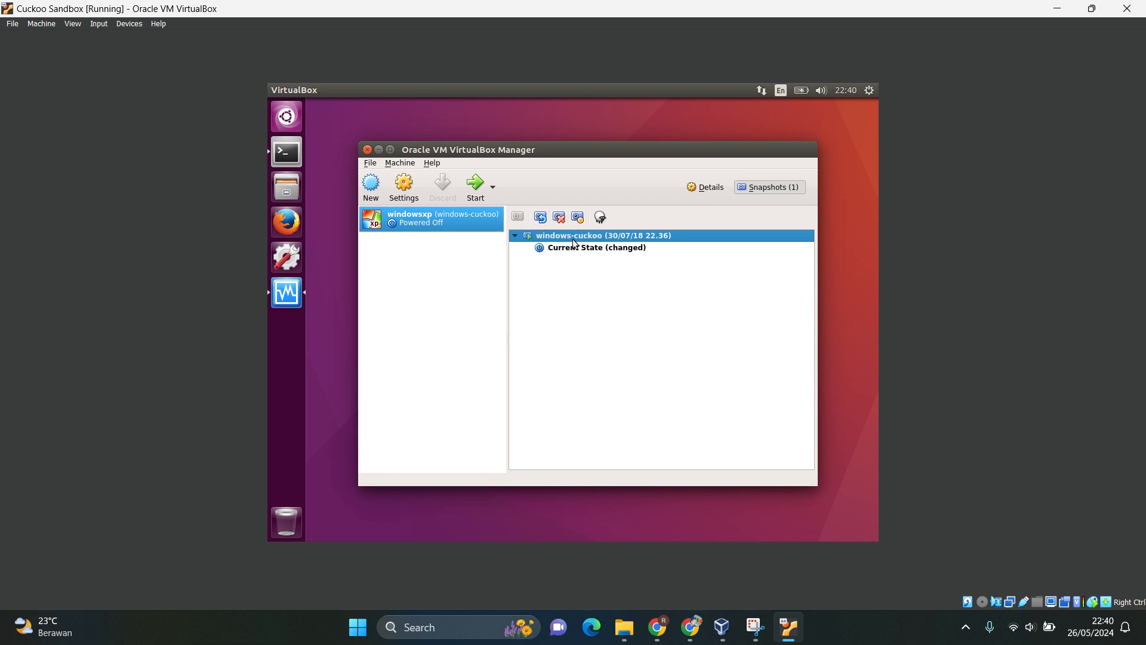
pyautogui.moveTo(584, 255)
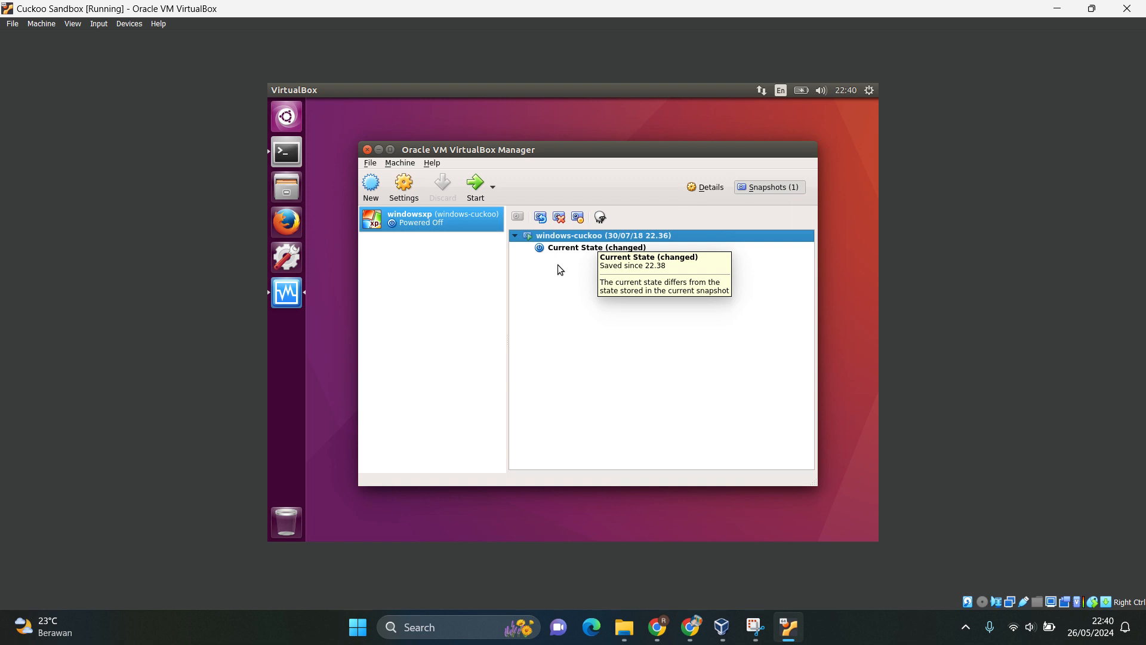
pyautogui.click(560, 217)
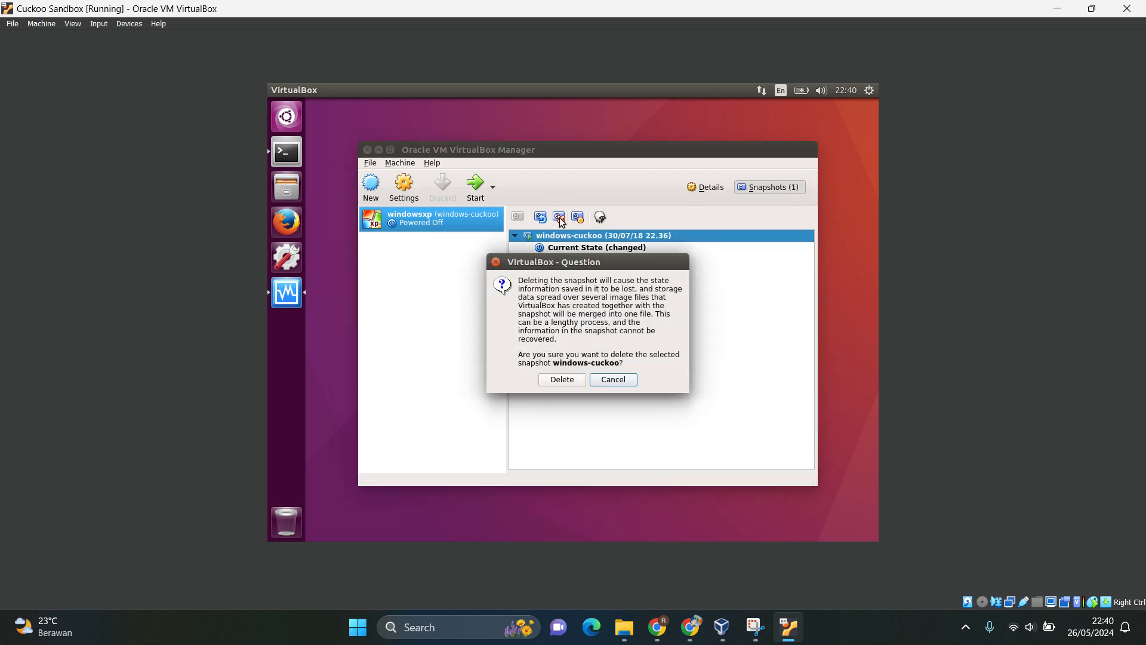
pyautogui.click(550, 379)
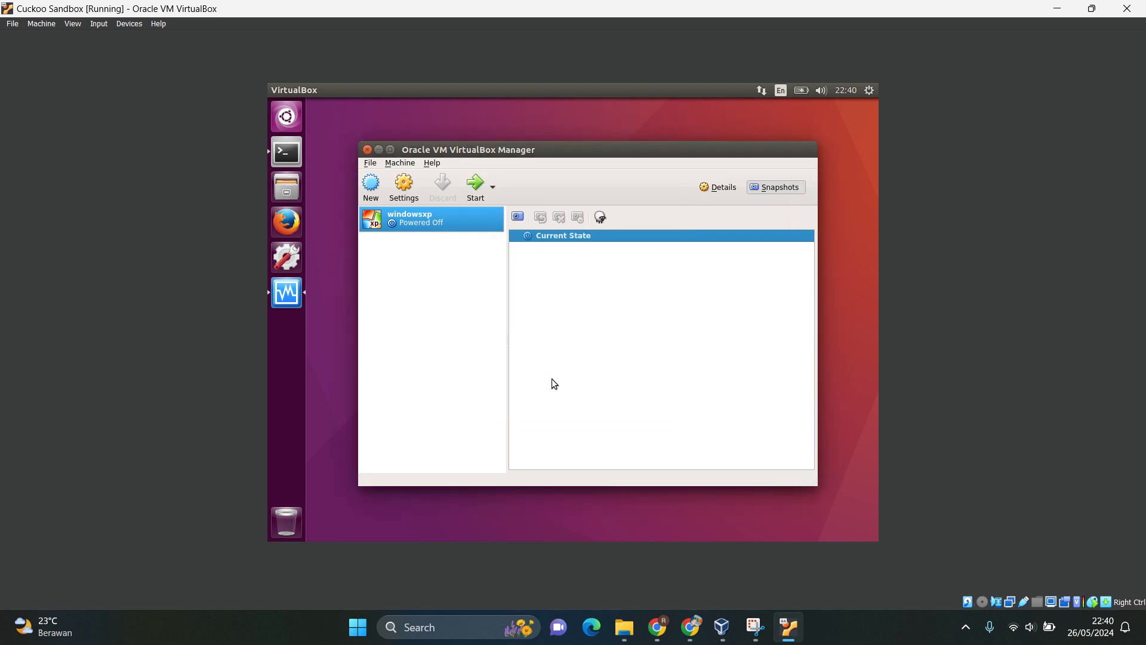
# Start the windowsxp virtual machine from its current state, reposition its window and dismiss the keyboard capture and mouse integration notices.
pyautogui.click(480, 194)
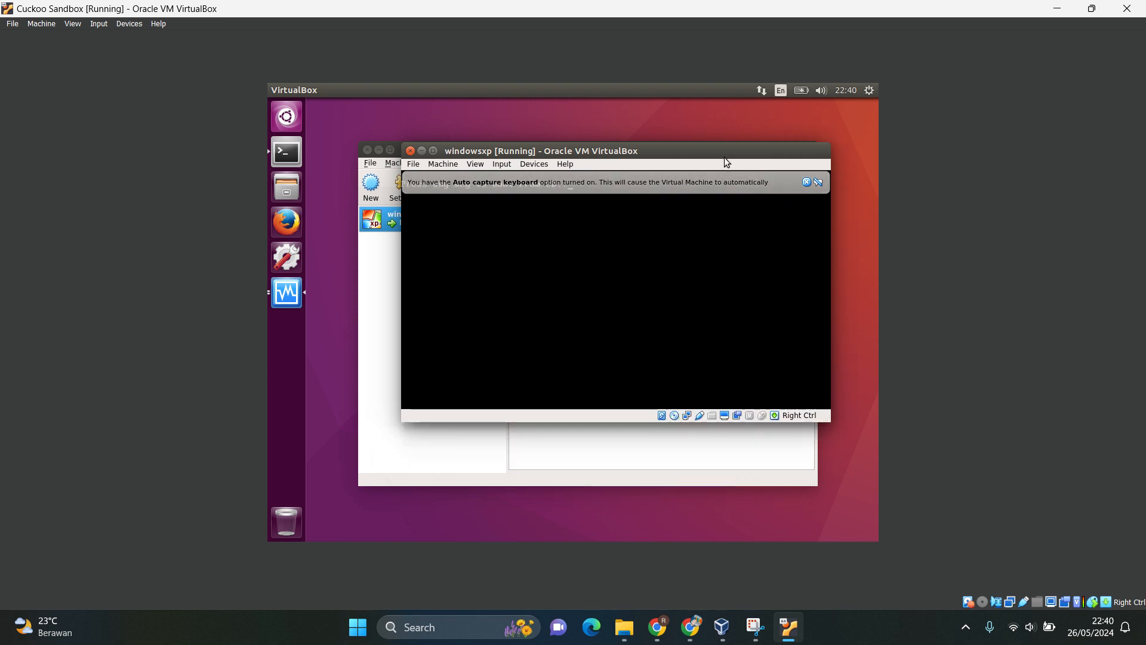
pyautogui.moveTo(751, 150); pyautogui.dragTo(732, 177)
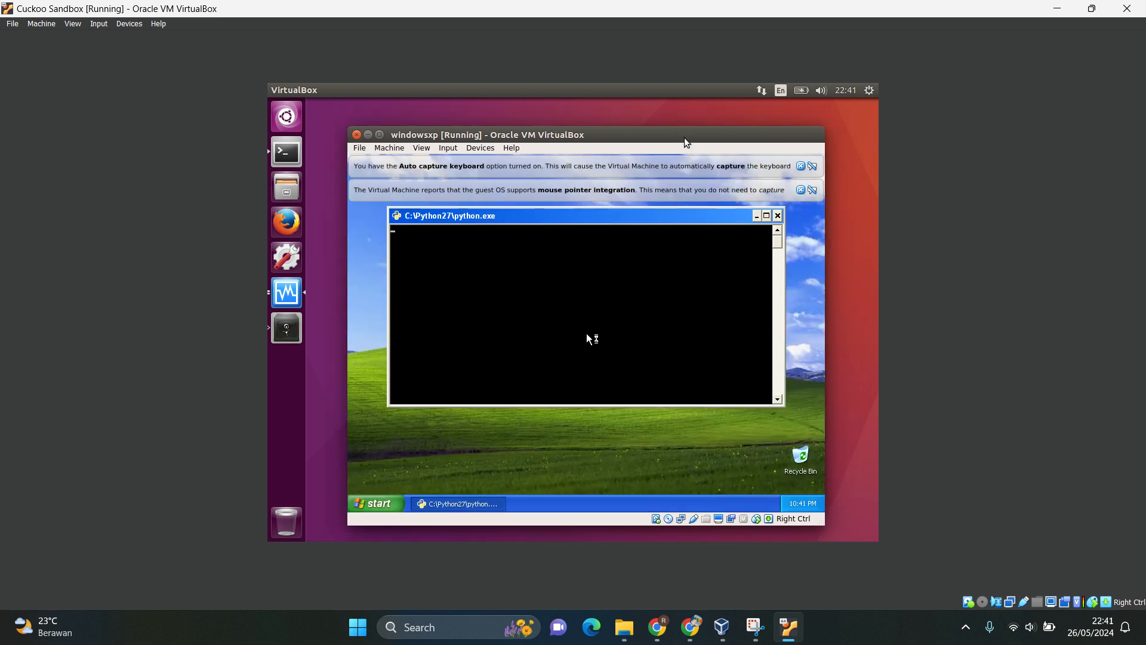
pyautogui.click(800, 166)
pyautogui.click(801, 167)
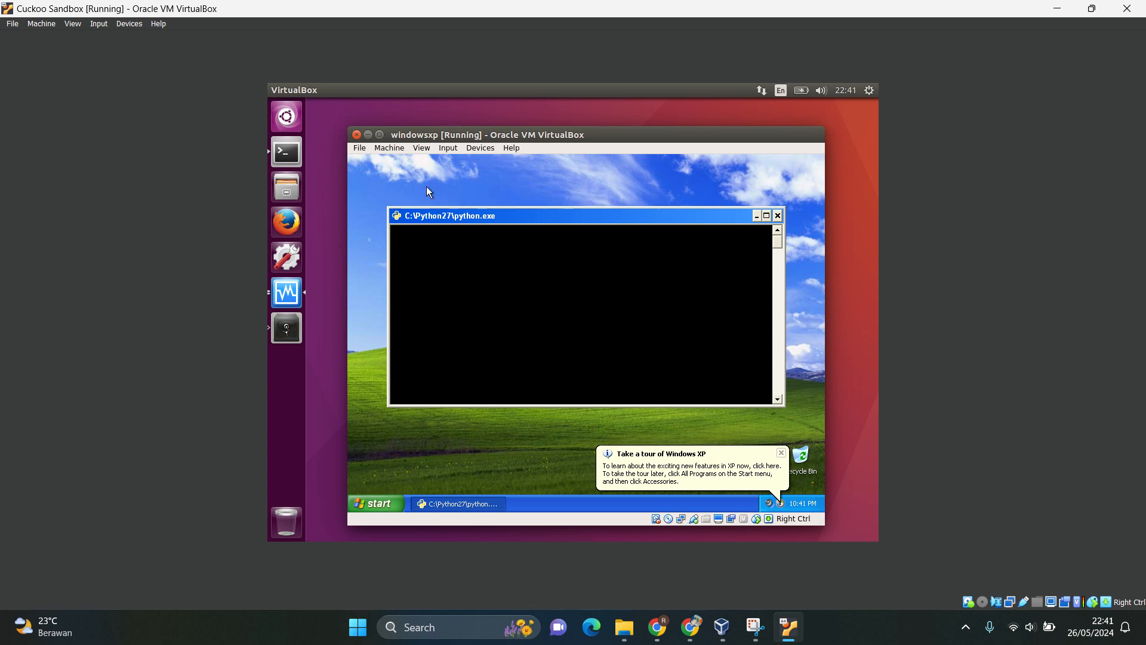
# Minimize the Python console inside the windowsxp machine and bring the VirtualBox Manager to the front.
pyautogui.click(759, 218)
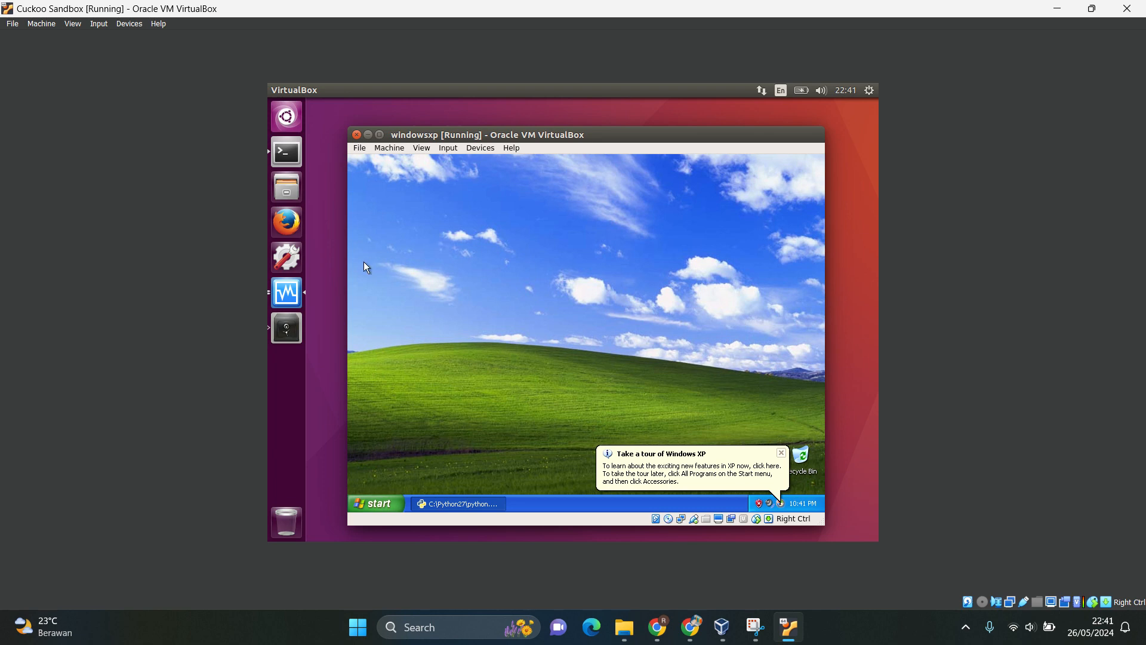
pyautogui.click(289, 296)
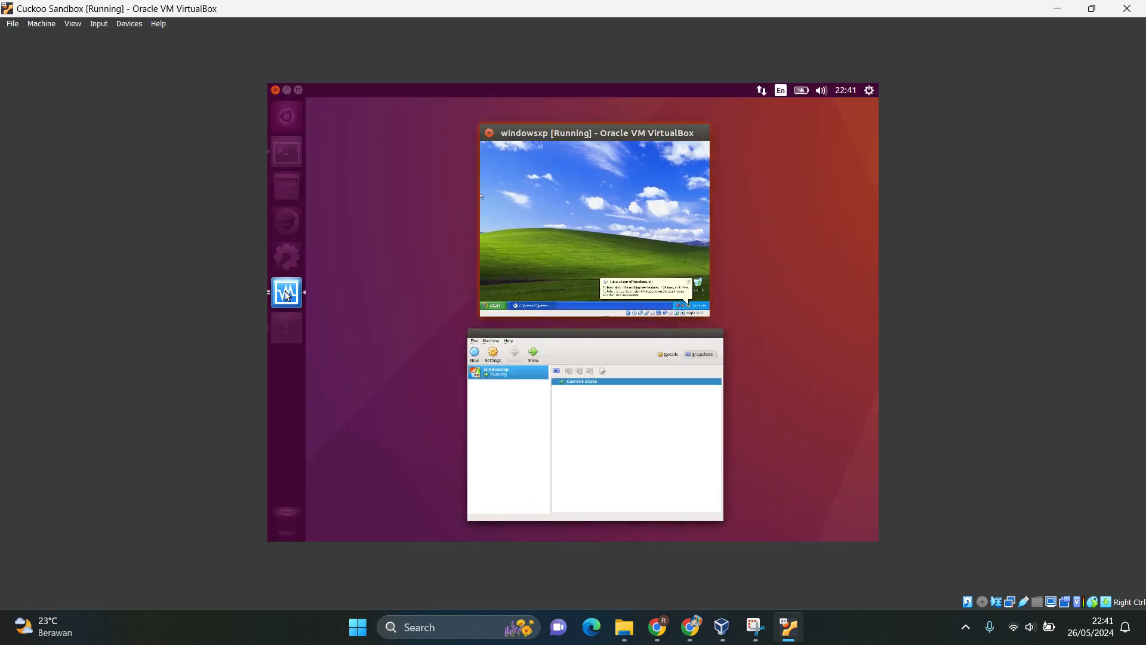
pyautogui.click(577, 426)
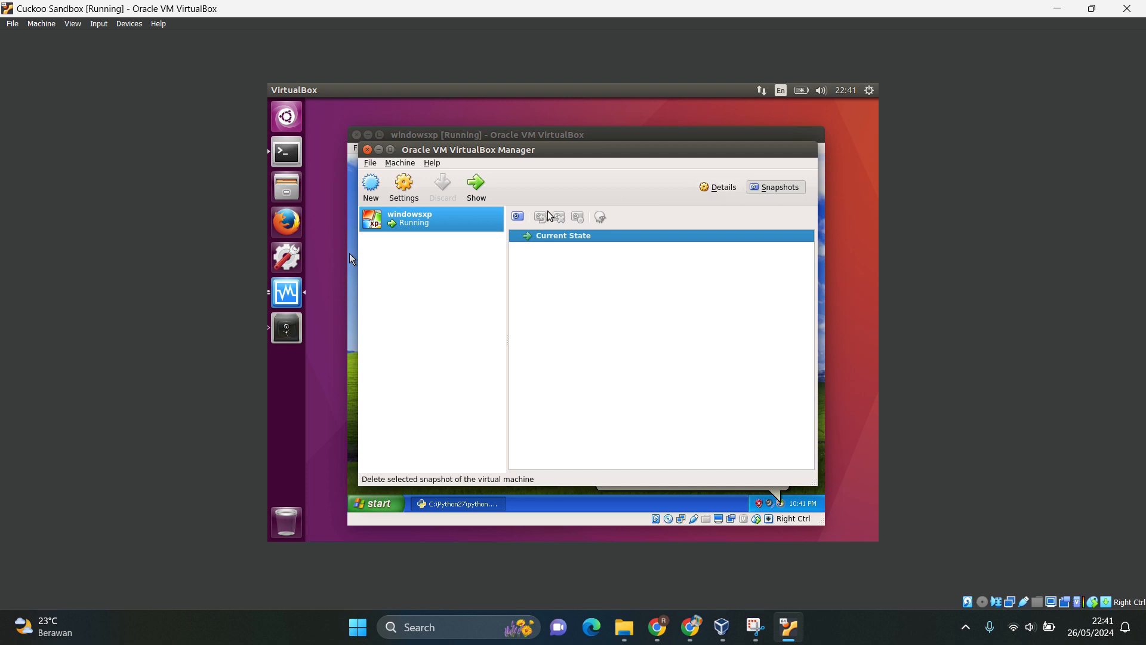
# Take a snapshot of the running windowsxp machine named "windows-cuckoo", leaving its description empty.
pyautogui.click(518, 218)
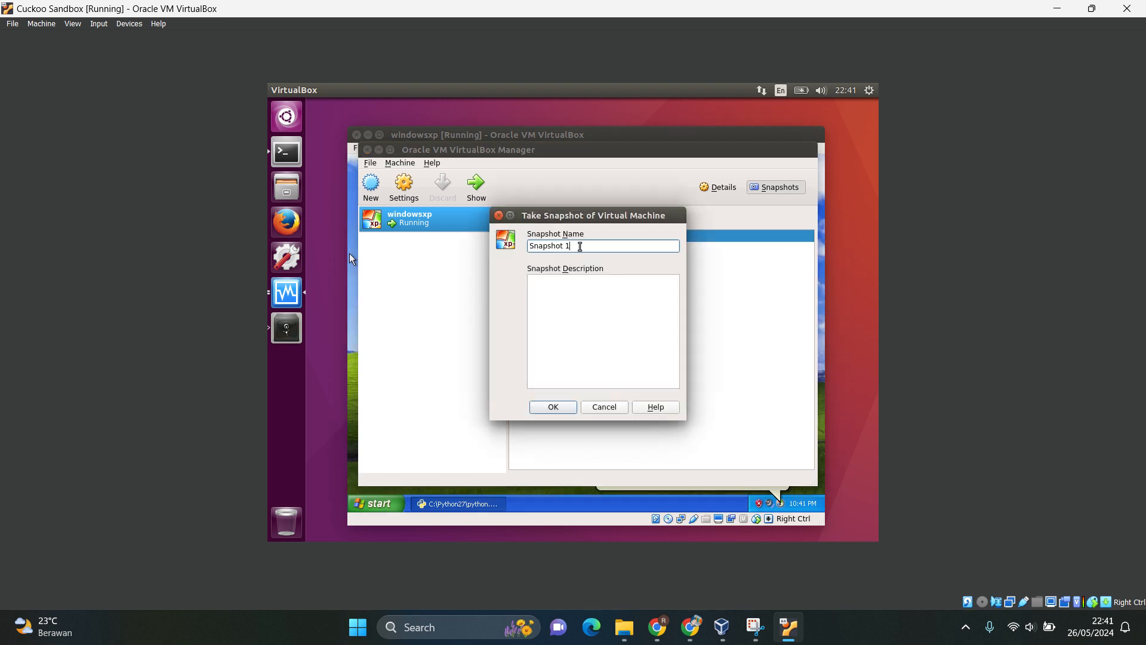
pyautogui.moveTo(579, 246); pyautogui.dragTo(526, 247)
pyautogui.press('BackSpace')
pyautogui.write('windows-cuckoo')
pyautogui.click(568, 297)
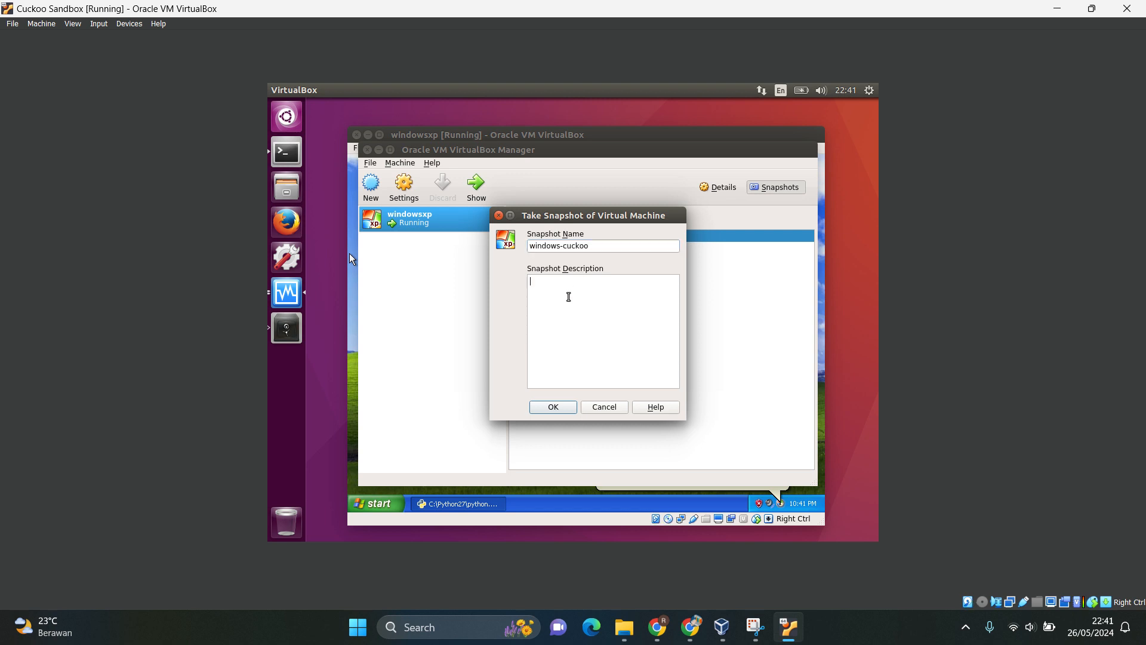
pyautogui.click(565, 408)
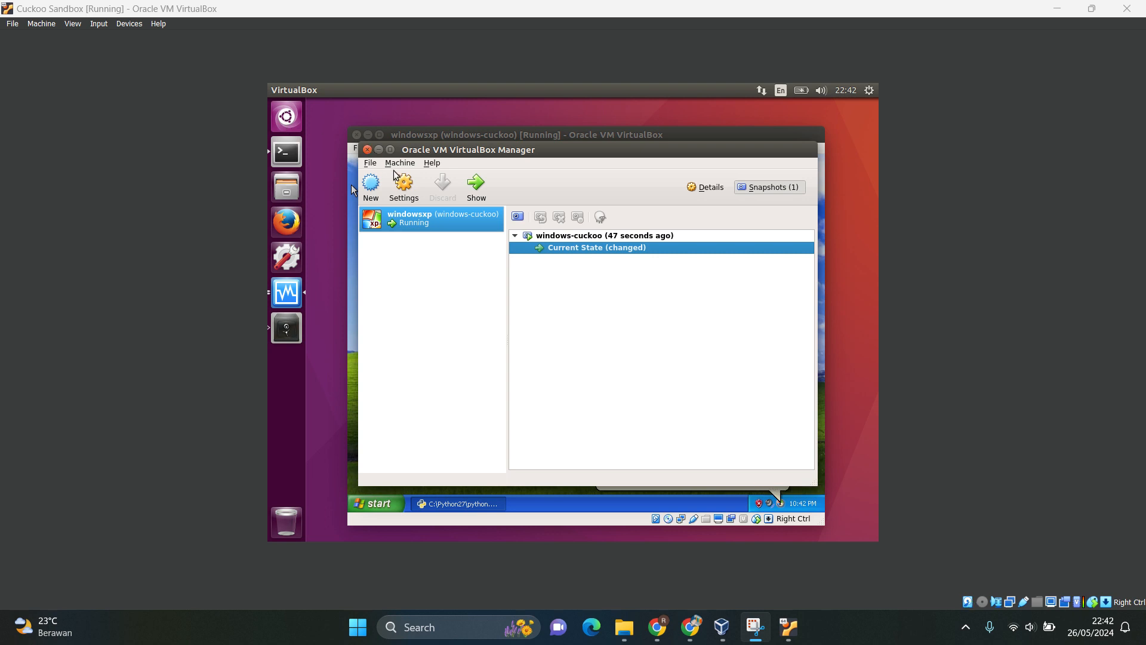
# Start Cuckoo in debug mode from a new terminal with "sudo cuckoo -d", entering the sudo password, and reposition the terminal window.
pyautogui.rightClick(289, 158)
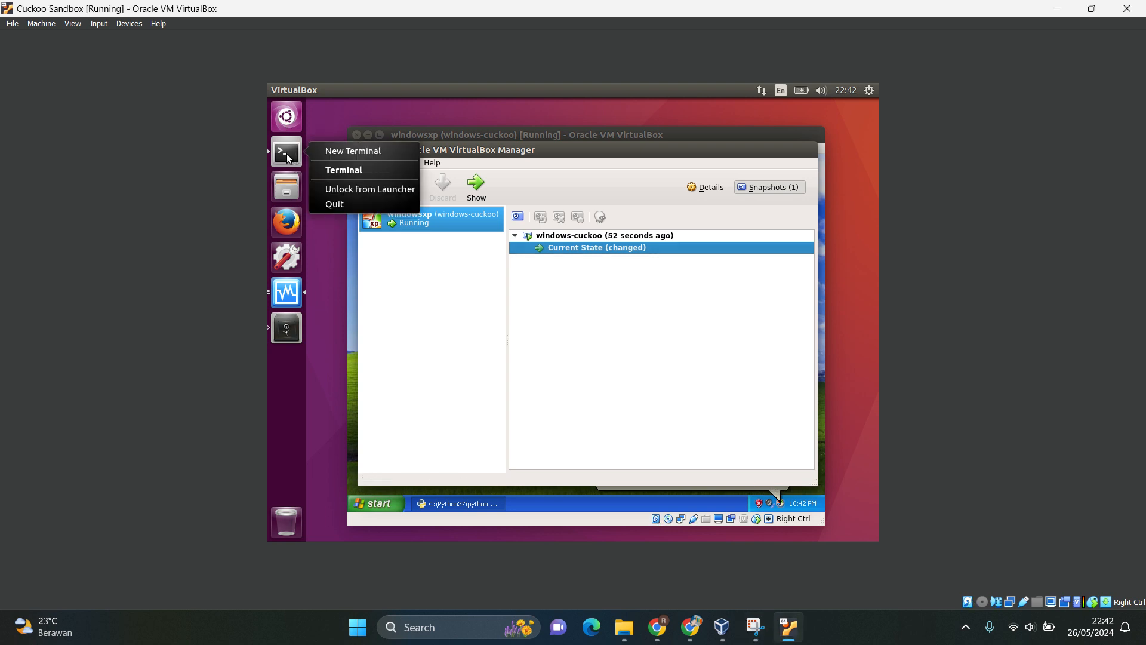
pyautogui.click(358, 151)
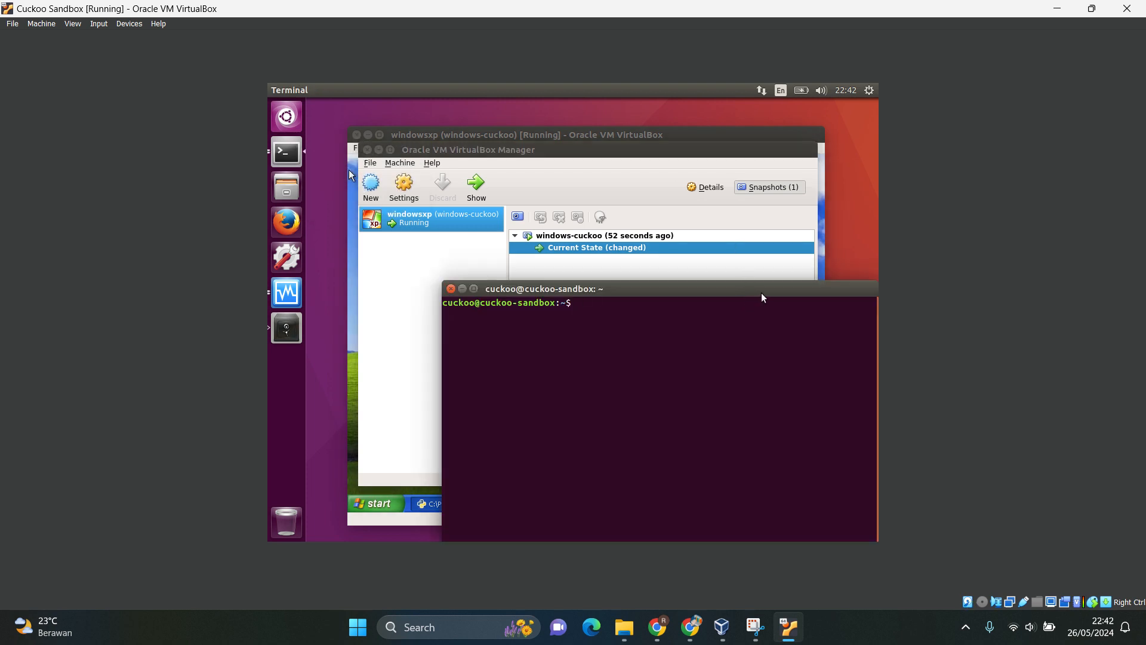
pyautogui.moveTo(762, 297); pyautogui.dragTo(688, 239)
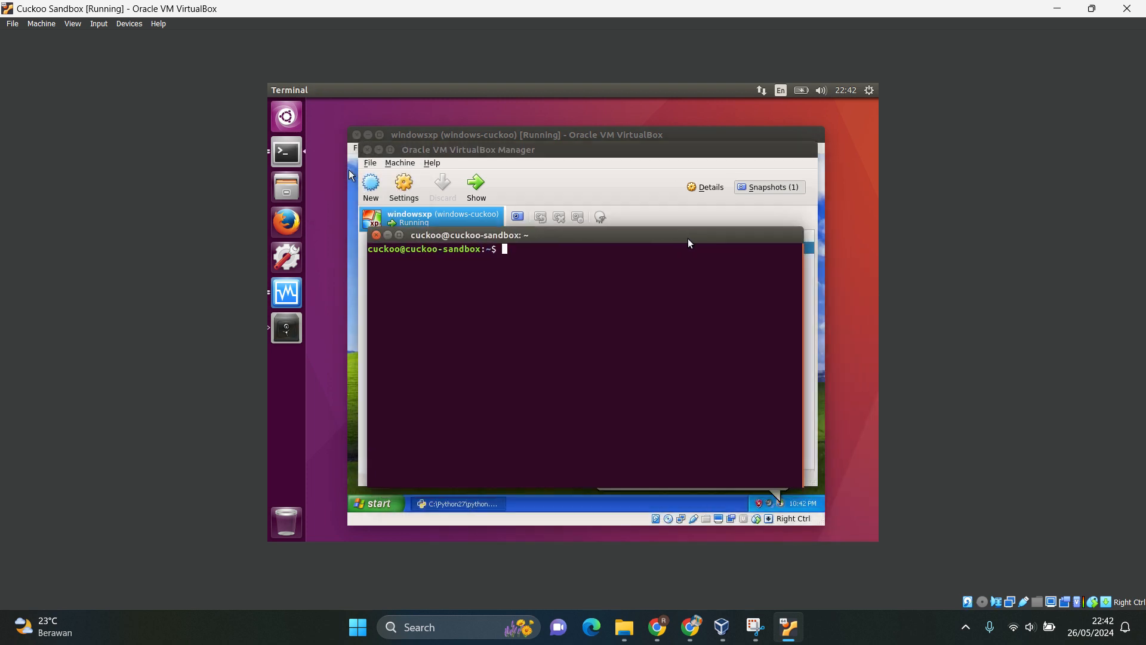
pyautogui.write('sudo cuckoo -d')
pyautogui.press('Return')
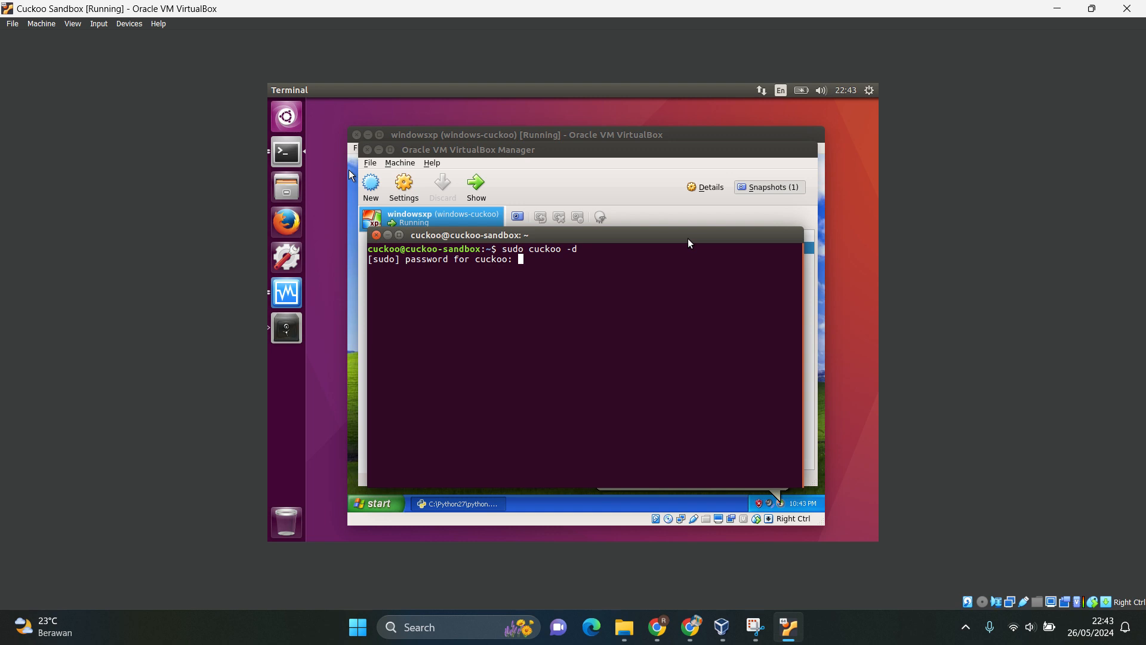
pyautogui.press('Return')
pyautogui.moveTo(687, 239); pyautogui.dragTo(692, 179)
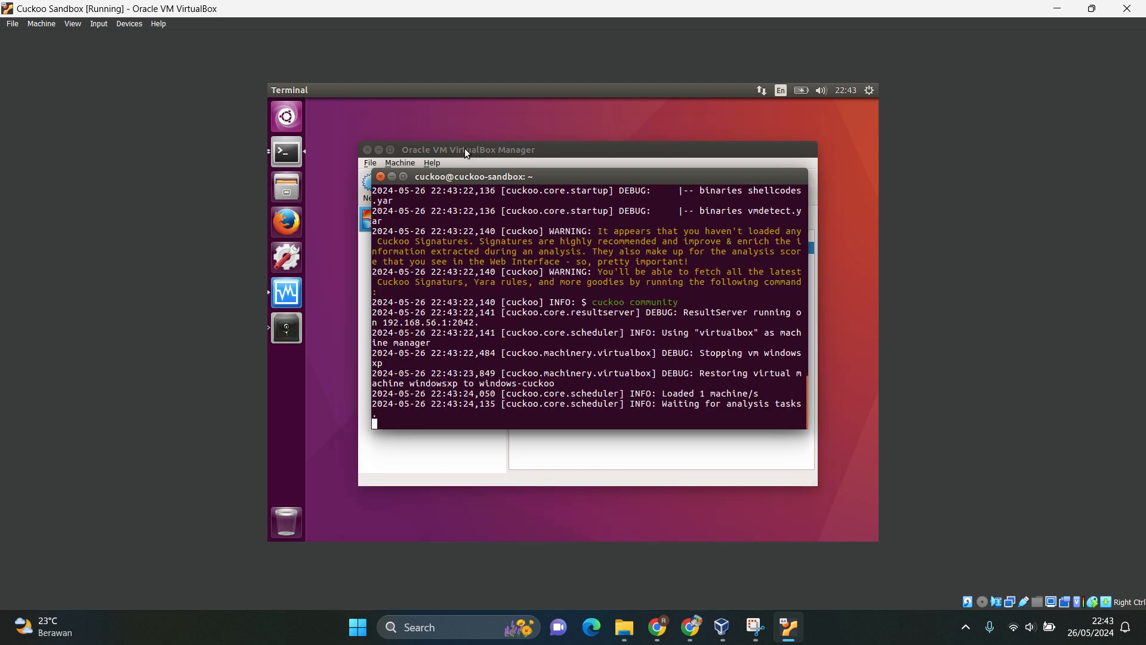
pyautogui.click(492, 25)
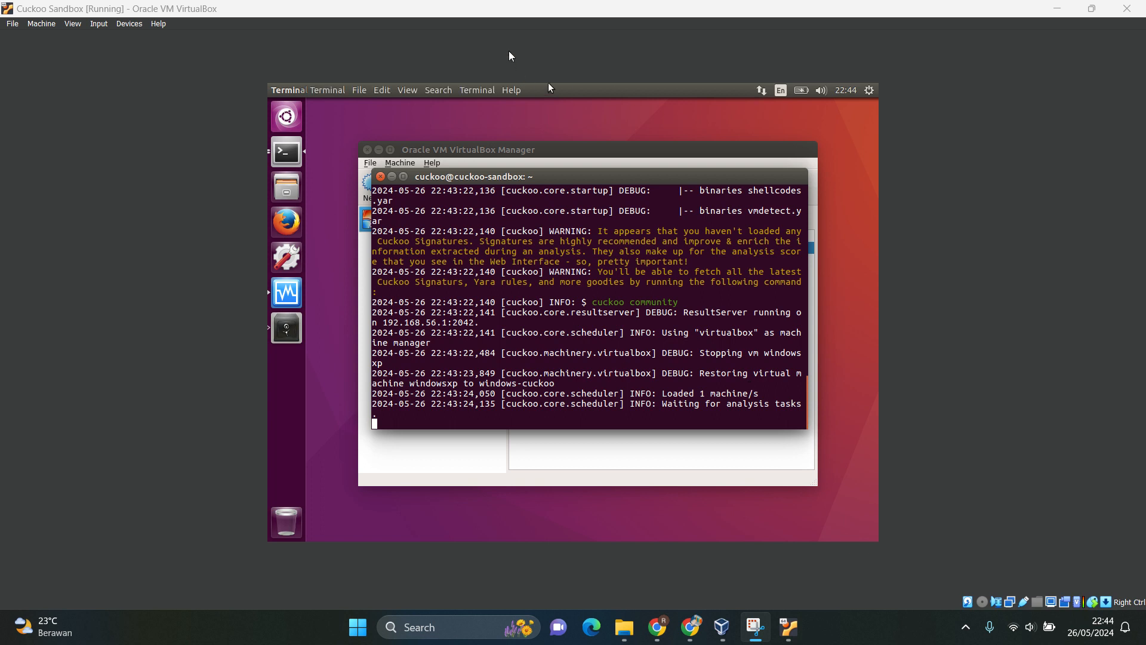
# Start the Cuckoo web server from another new terminal with "sudo cuckoo web runserver", entering the sudo password.
pyautogui.rightClick(284, 153)
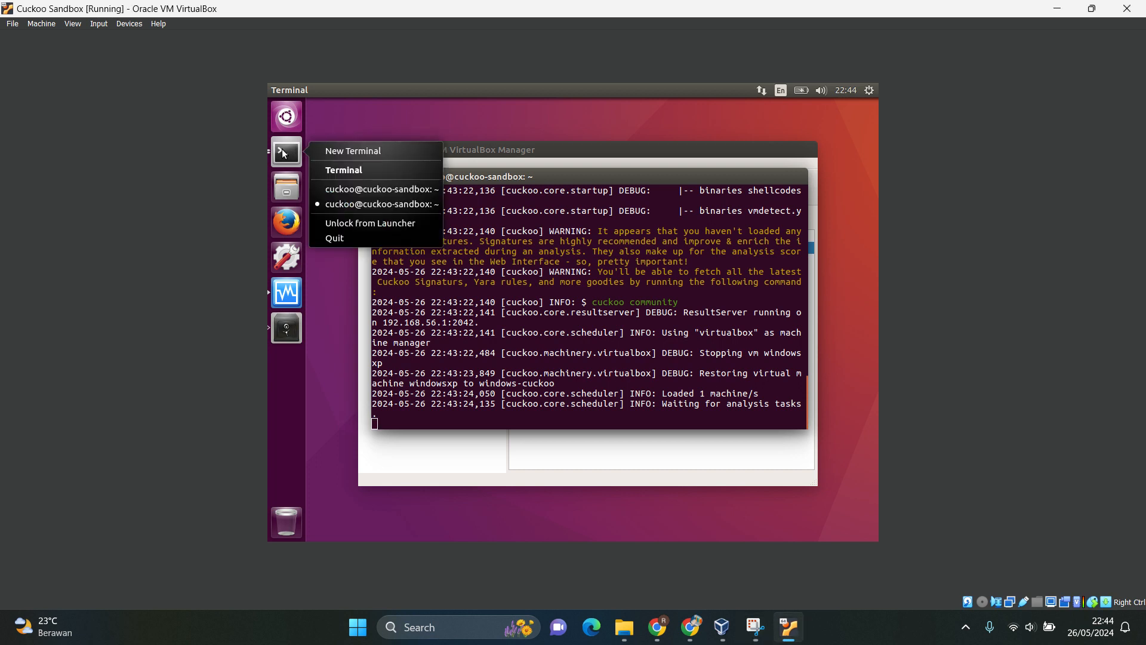
pyautogui.click(338, 152)
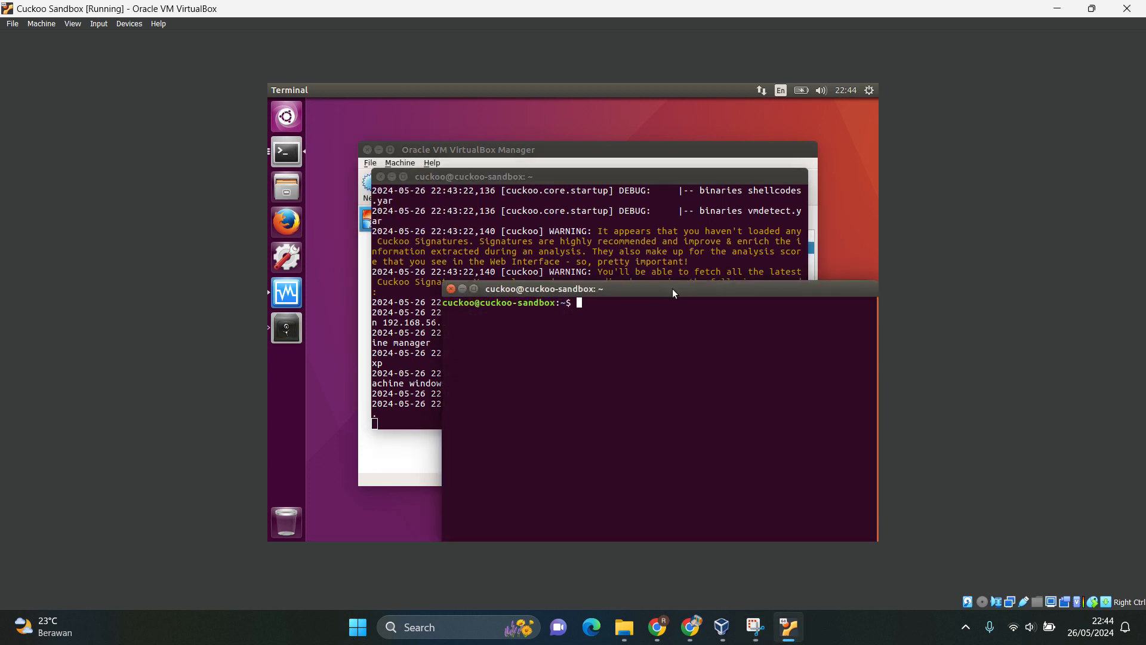
pyautogui.moveTo(672, 289); pyautogui.dragTo(603, 218)
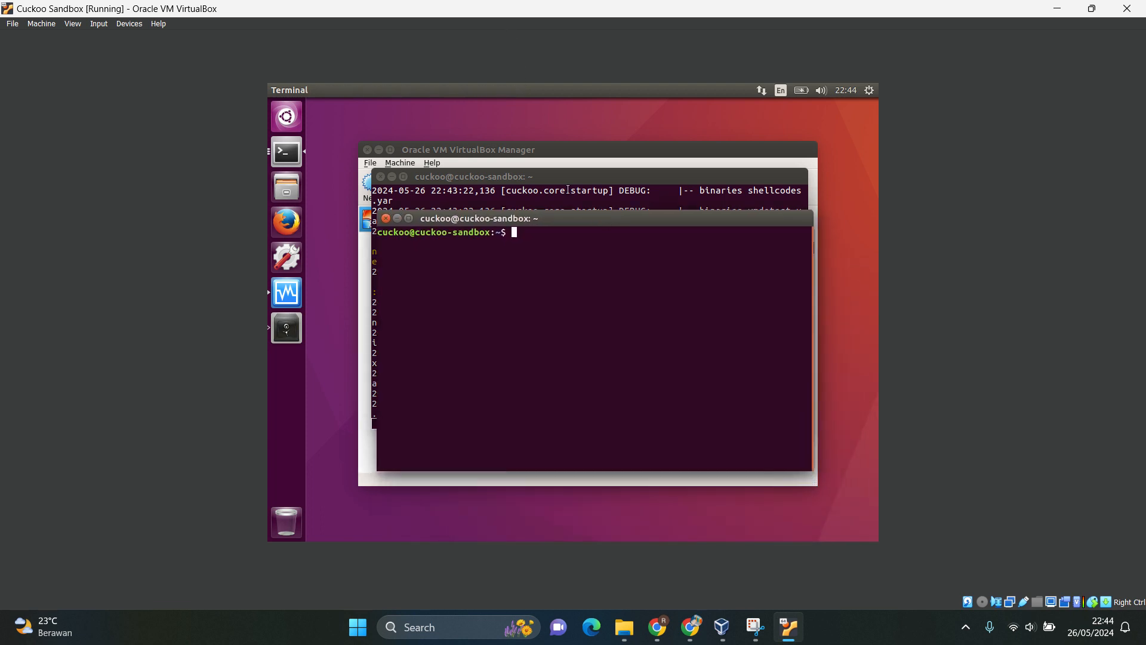
pyautogui.write('sudo cuckoo web runserver')
pyautogui.press('Return')
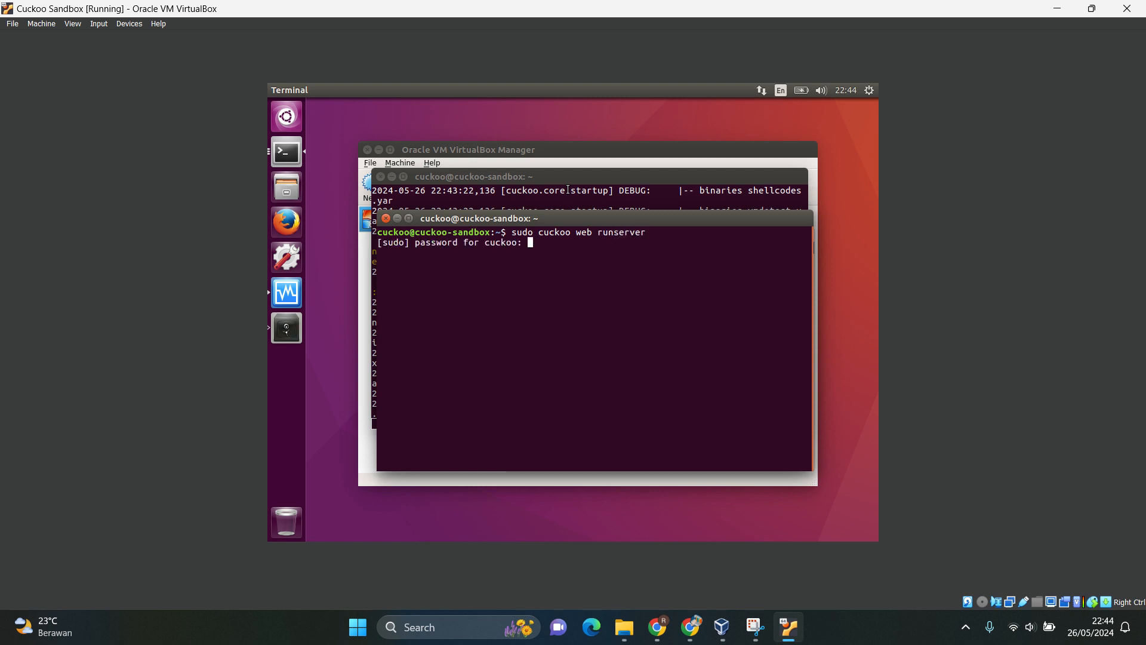
pyautogui.press('Return')
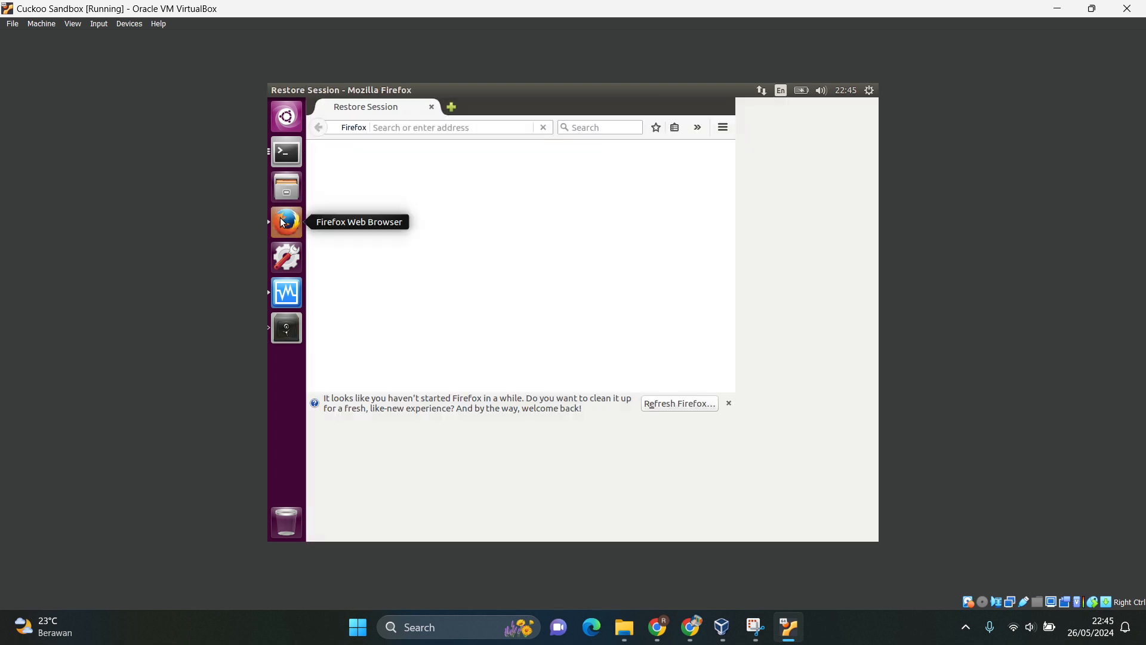
# Switch to Firefox and load the Cuckoo web interface at 127.0.0.1:8000.
pyautogui.click(455, 127)
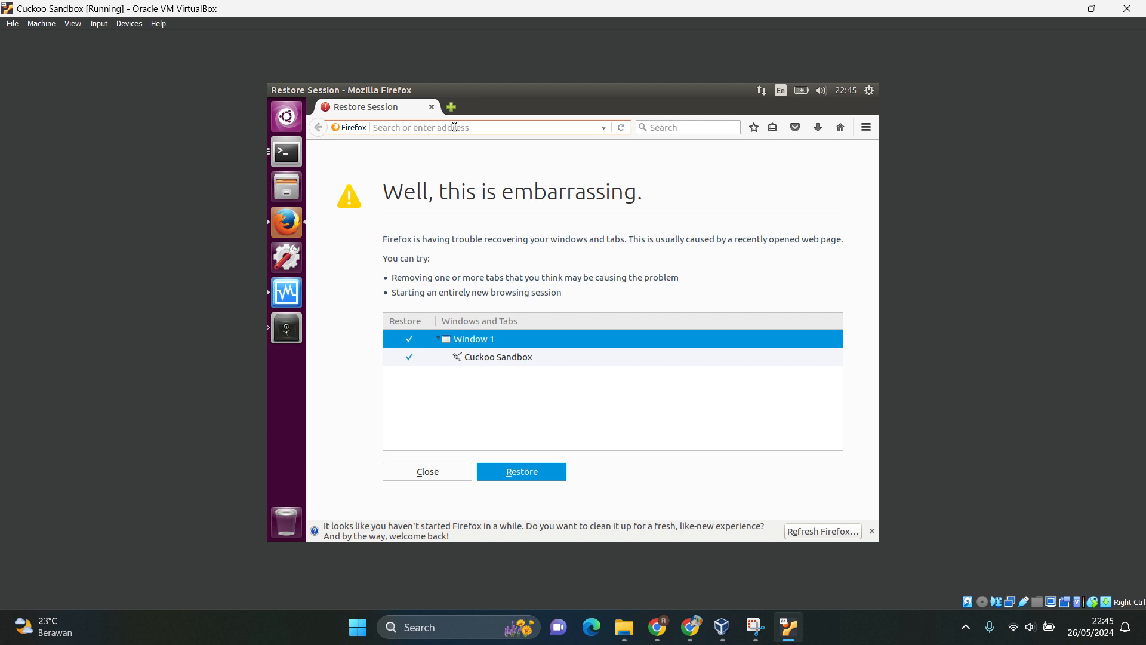
pyautogui.write('127.0.0.1')
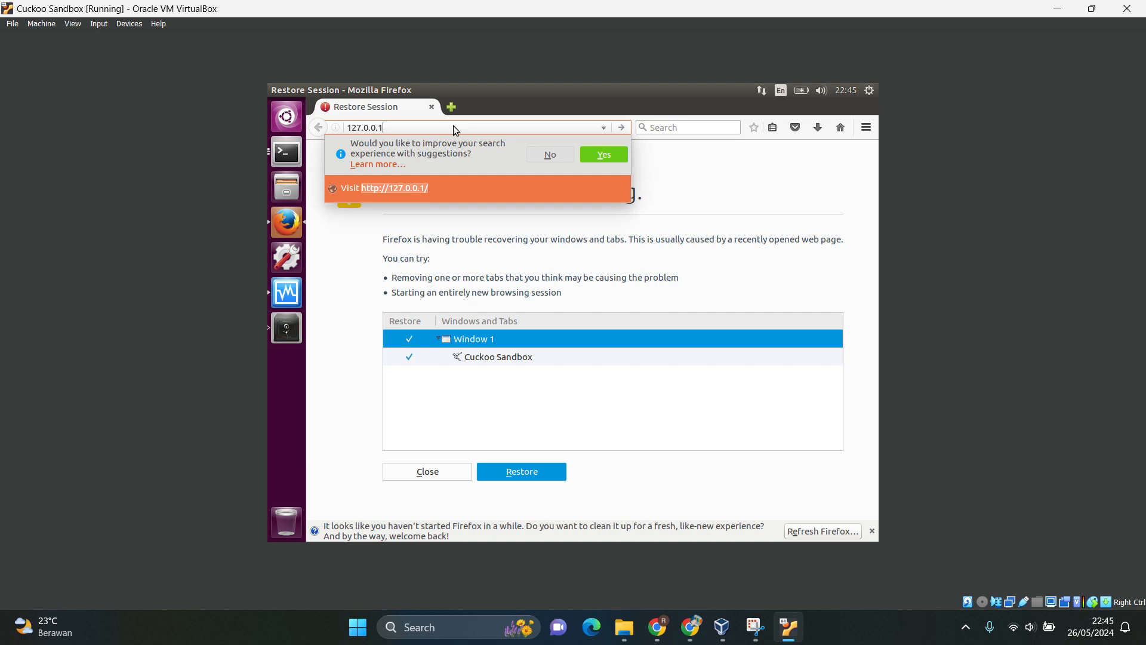
pyautogui.write(':8000')
pyautogui.press('Return')
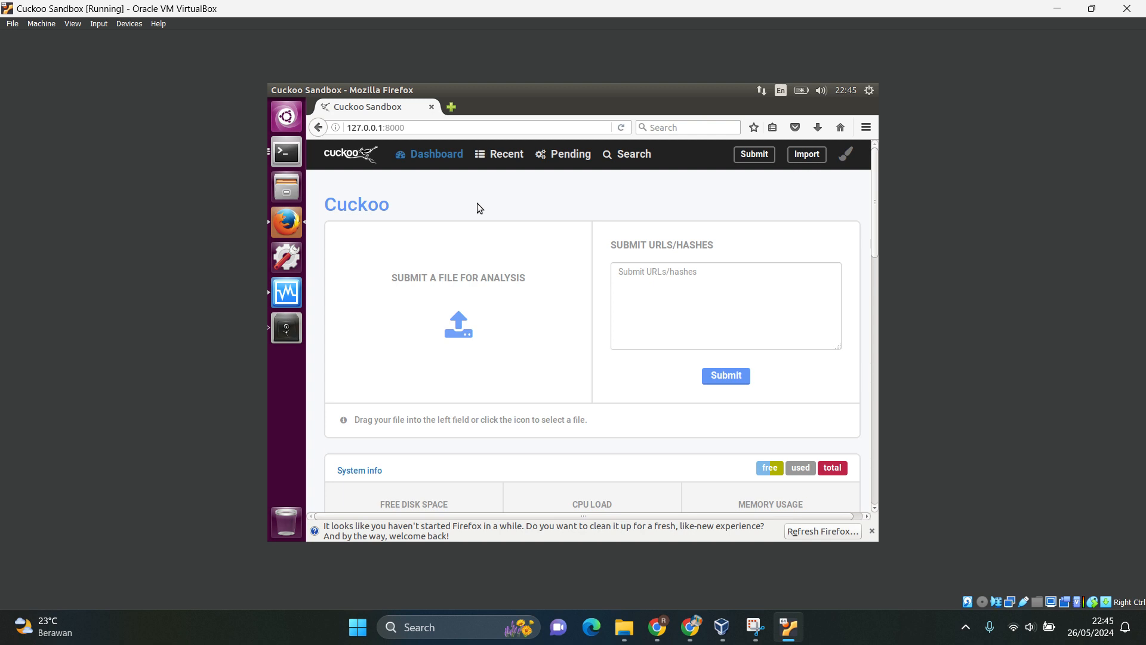
# Browse the home folder as a list in the file manager, examine the benign and malware sample folders, and close the file manager.
pyautogui.click(286, 184)
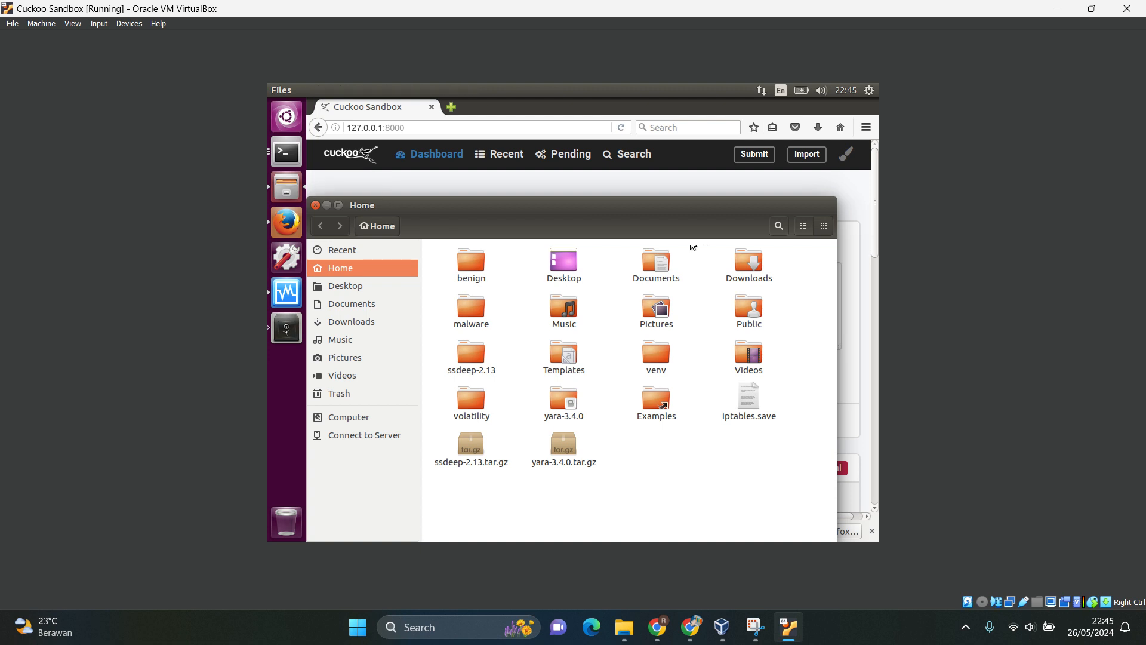
pyautogui.click(803, 227)
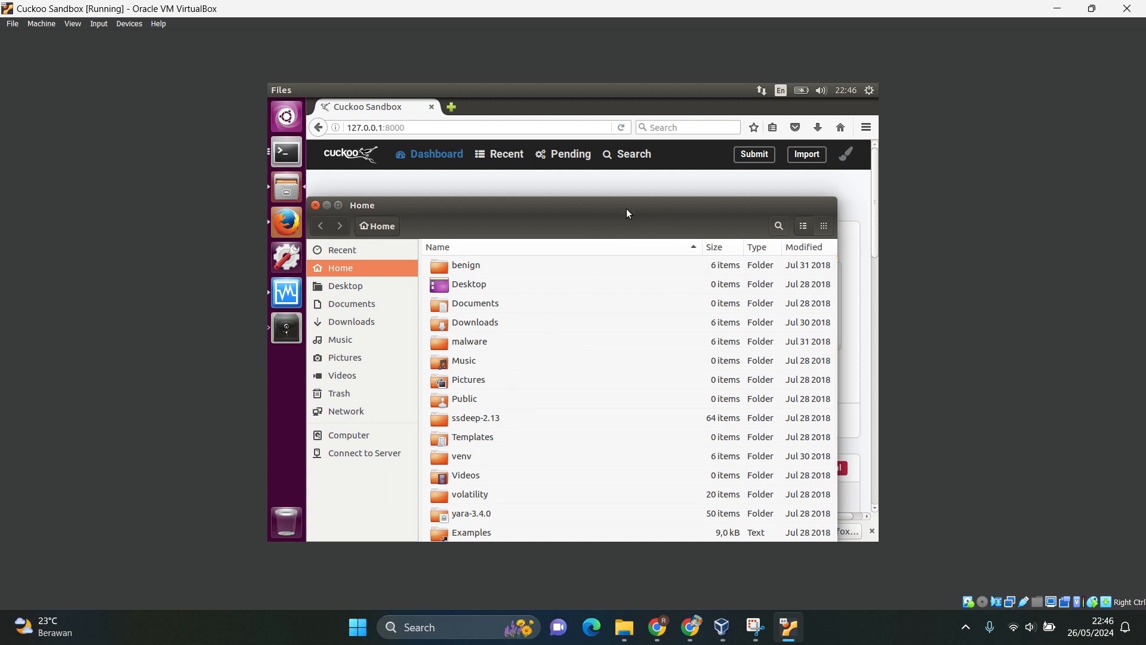
pyautogui.moveTo(625, 209); pyautogui.dragTo(633, 173)
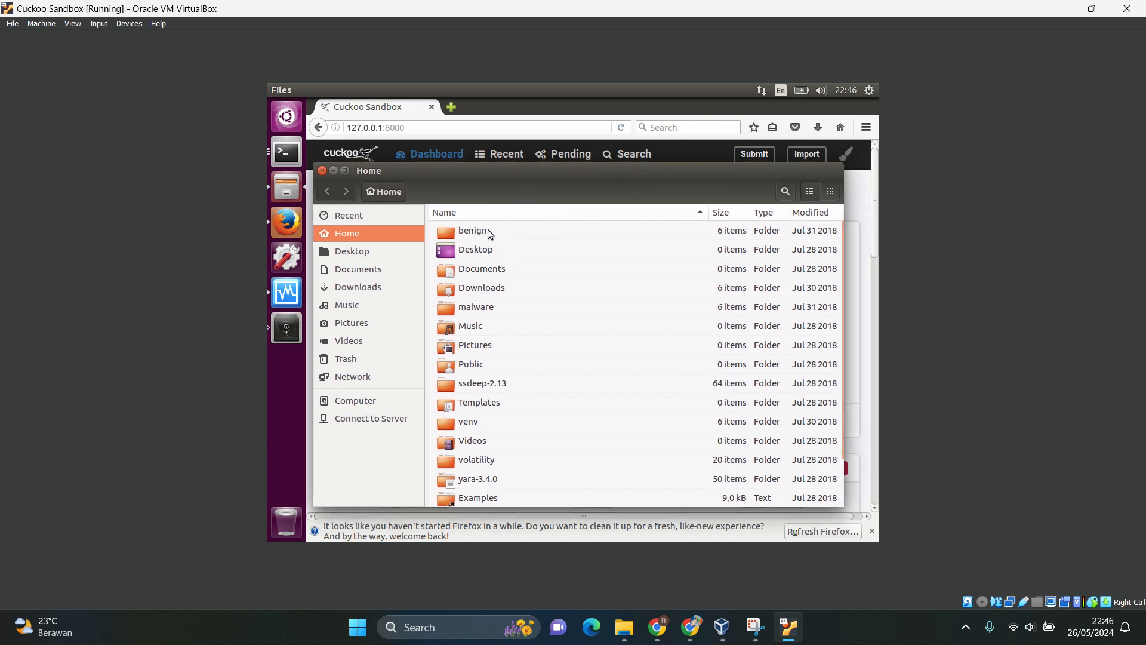
pyautogui.click(467, 231)
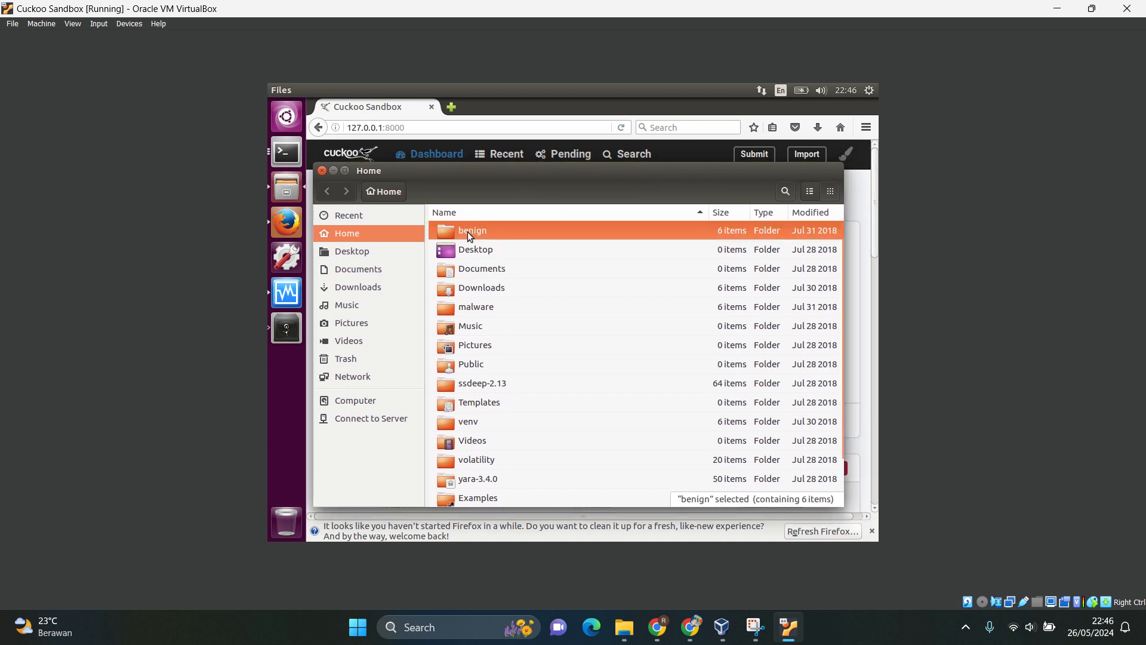
pyautogui.click(495, 307)
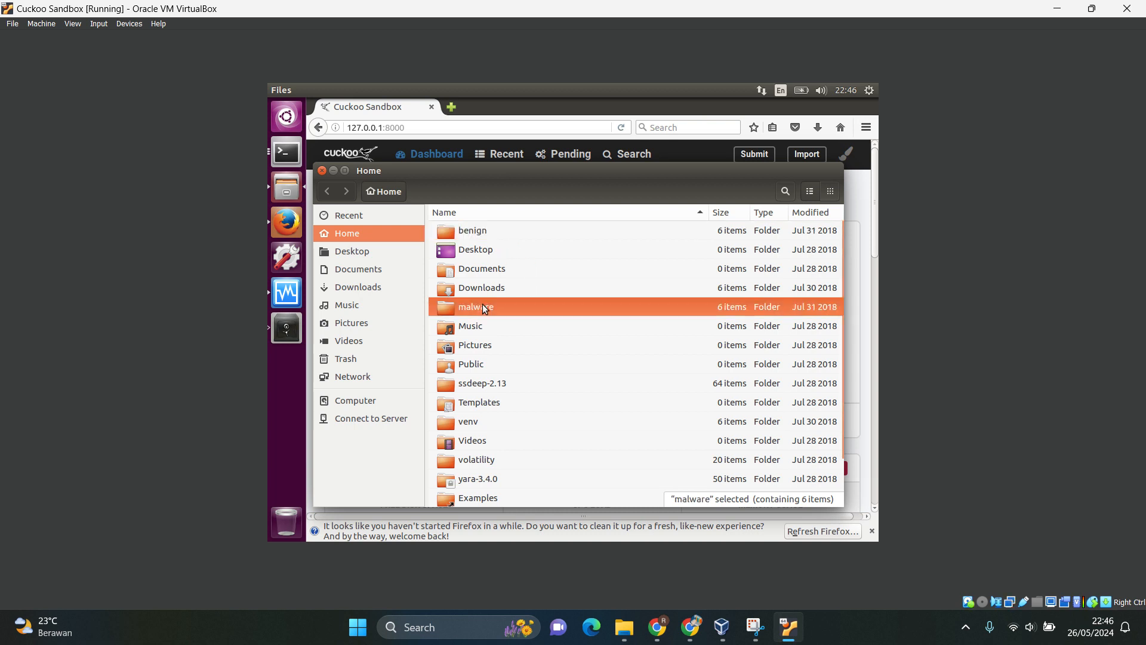
pyautogui.doubleClick(473, 232)
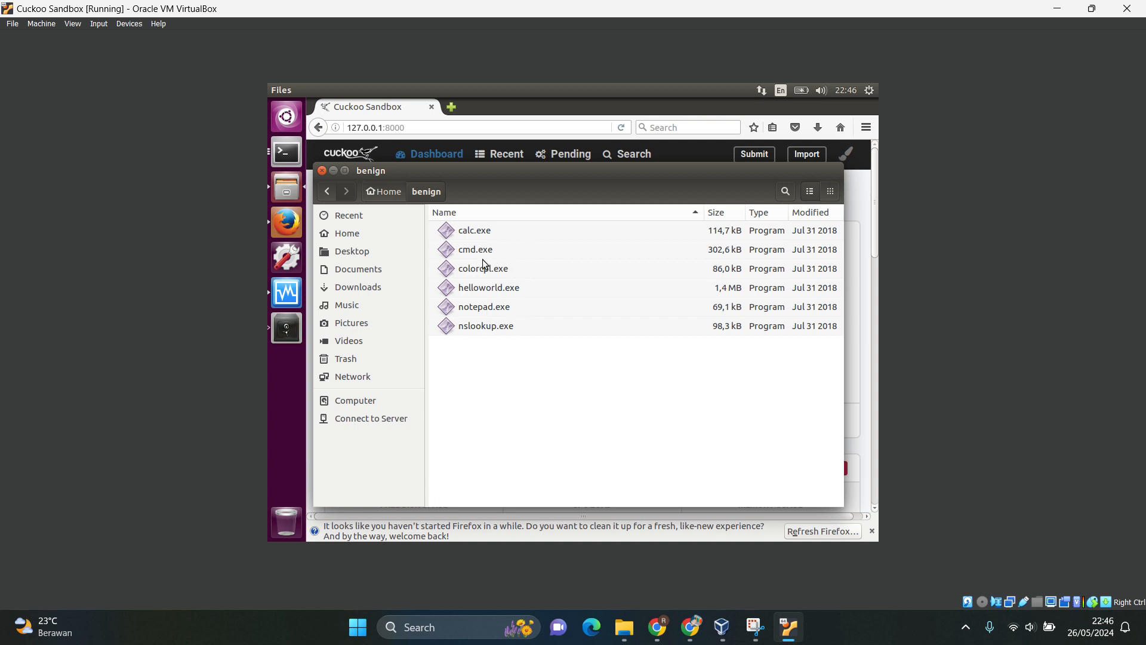
pyautogui.click(328, 195)
pyautogui.doubleClick(469, 310)
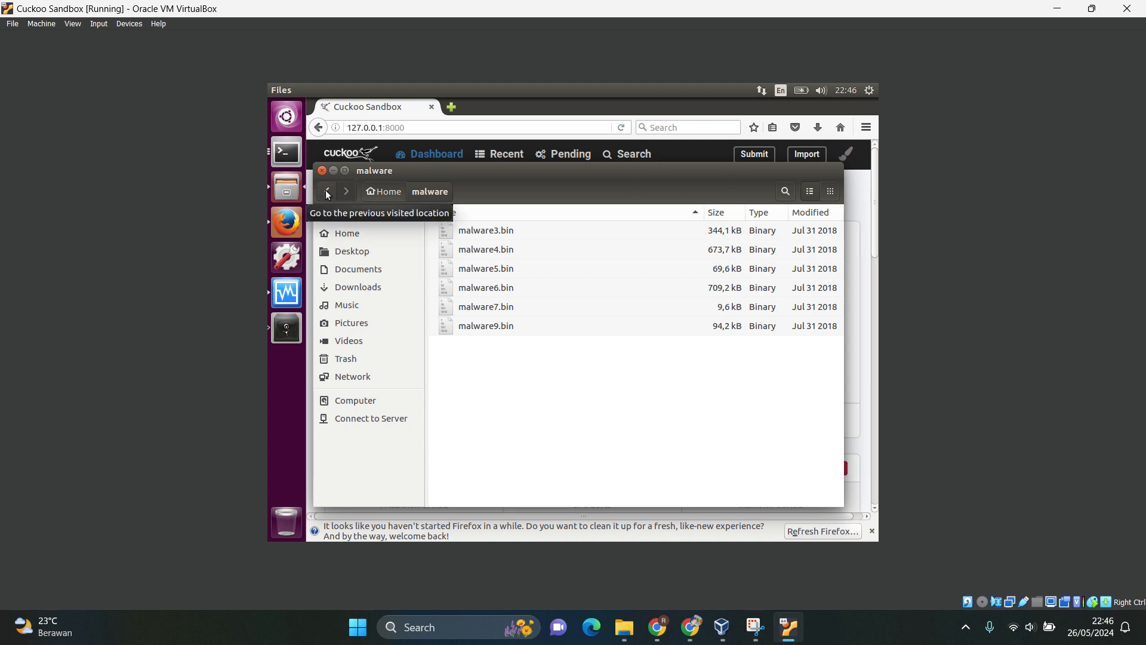
pyautogui.click(322, 170)
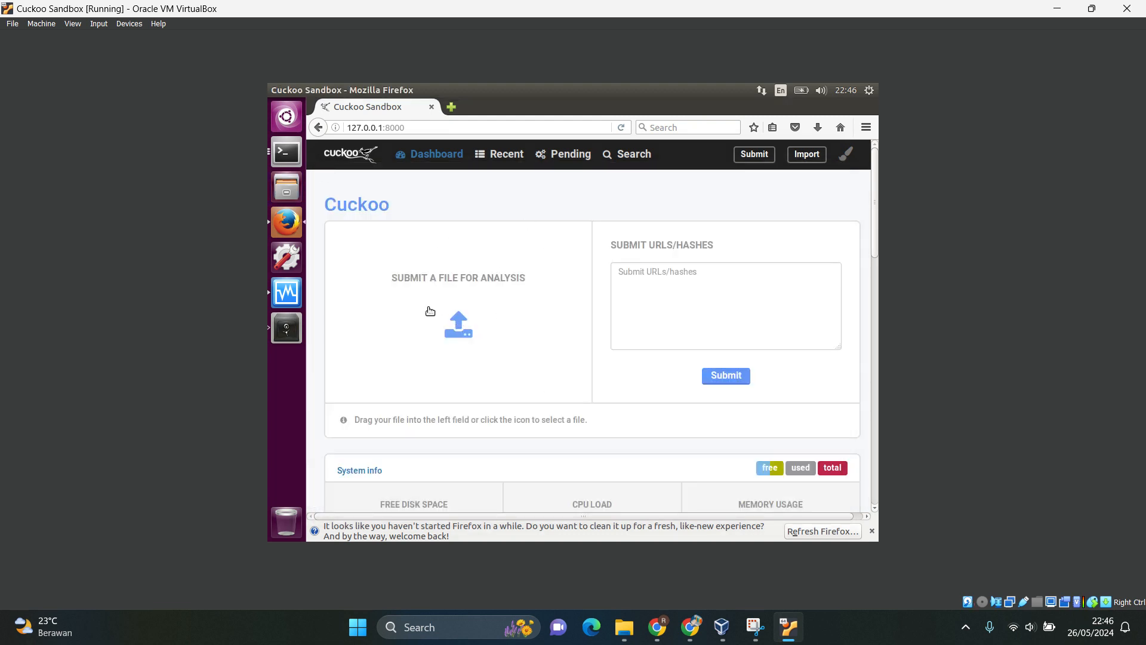
# Upload malware3.bin from the malware folder in the cuckoo home directory and start its analysis with the default options.
pyautogui.click(465, 319)
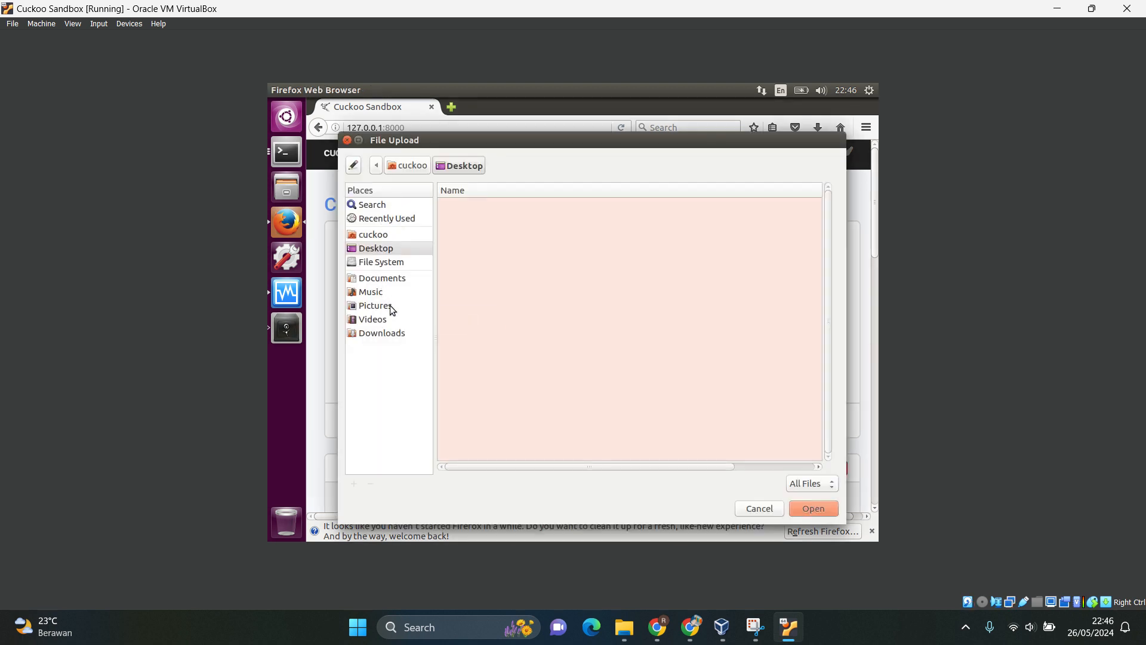
pyautogui.click(373, 239)
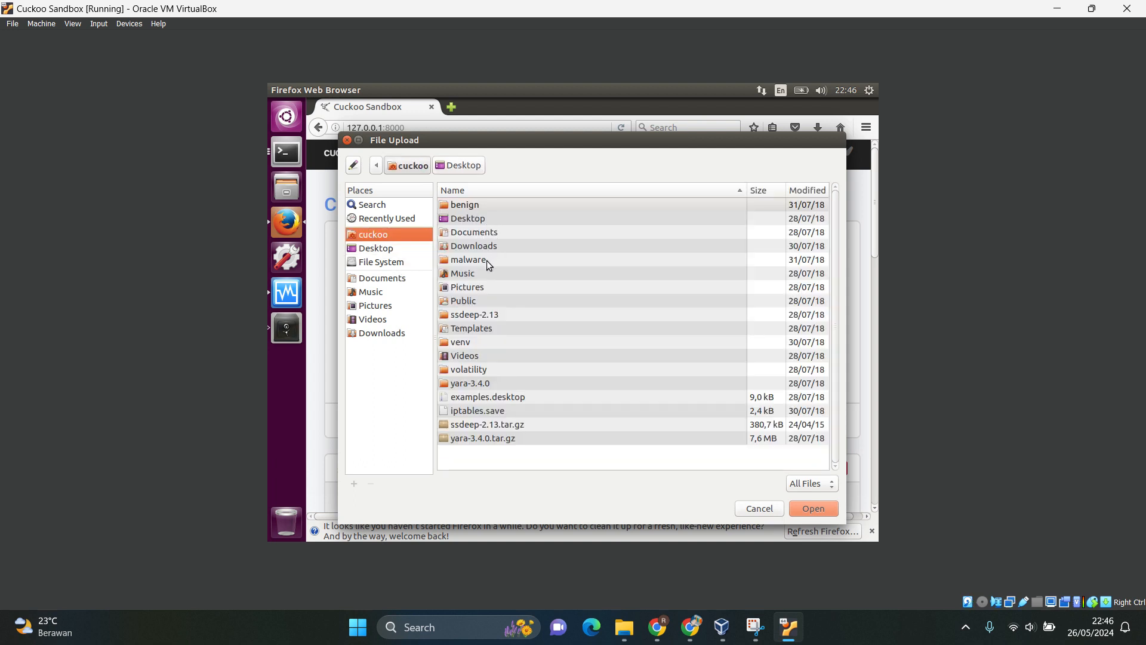
pyautogui.doubleClick(469, 260)
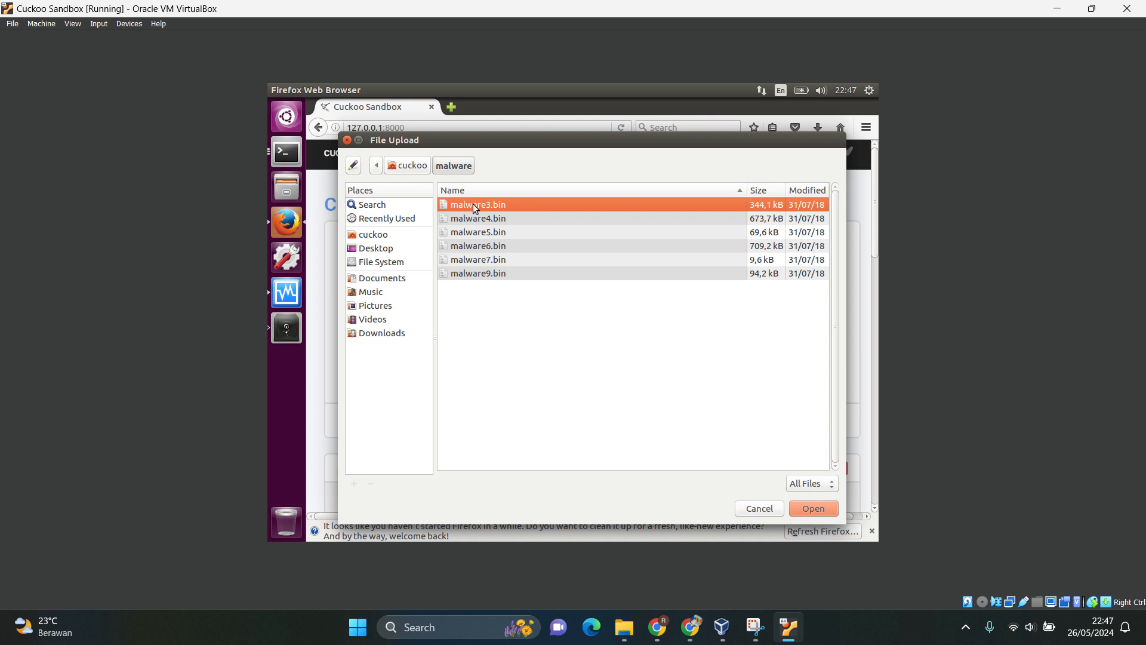
pyautogui.doubleClick(476, 206)
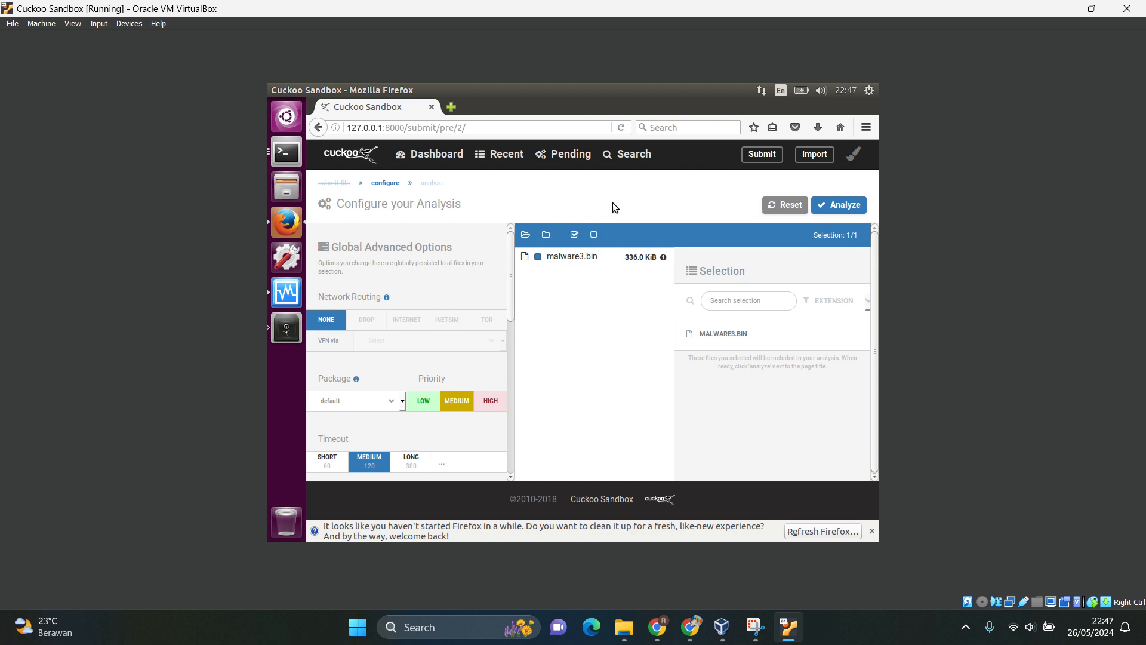
pyautogui.click(844, 209)
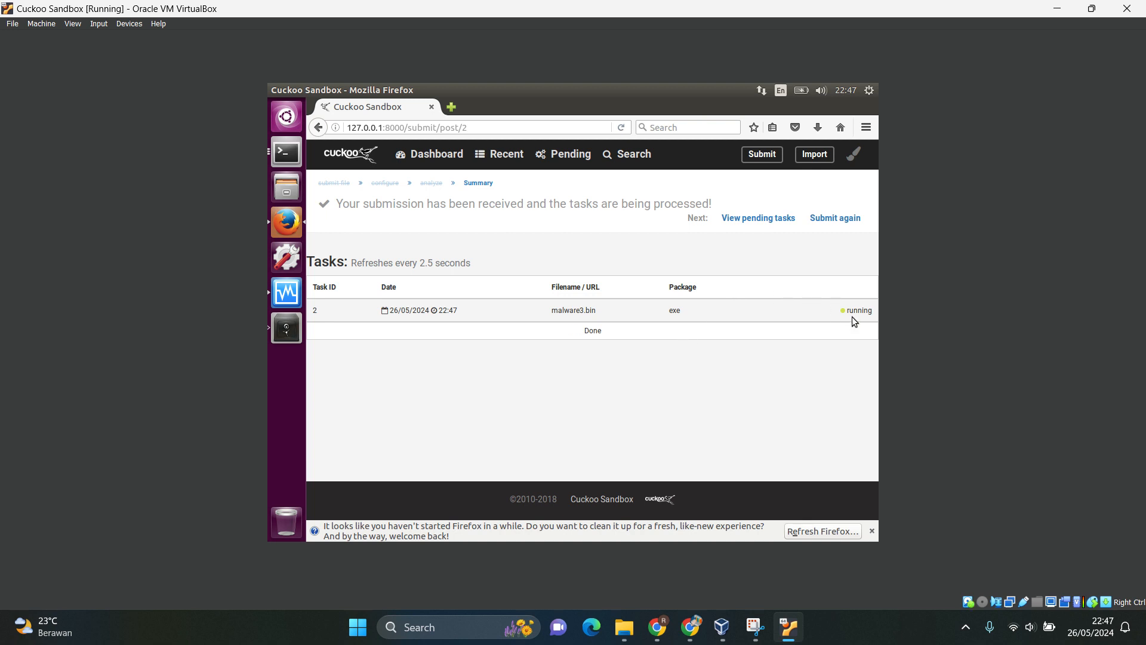
# Bring up the pending Backups reminder and set it not to show again.
pyautogui.click(288, 331)
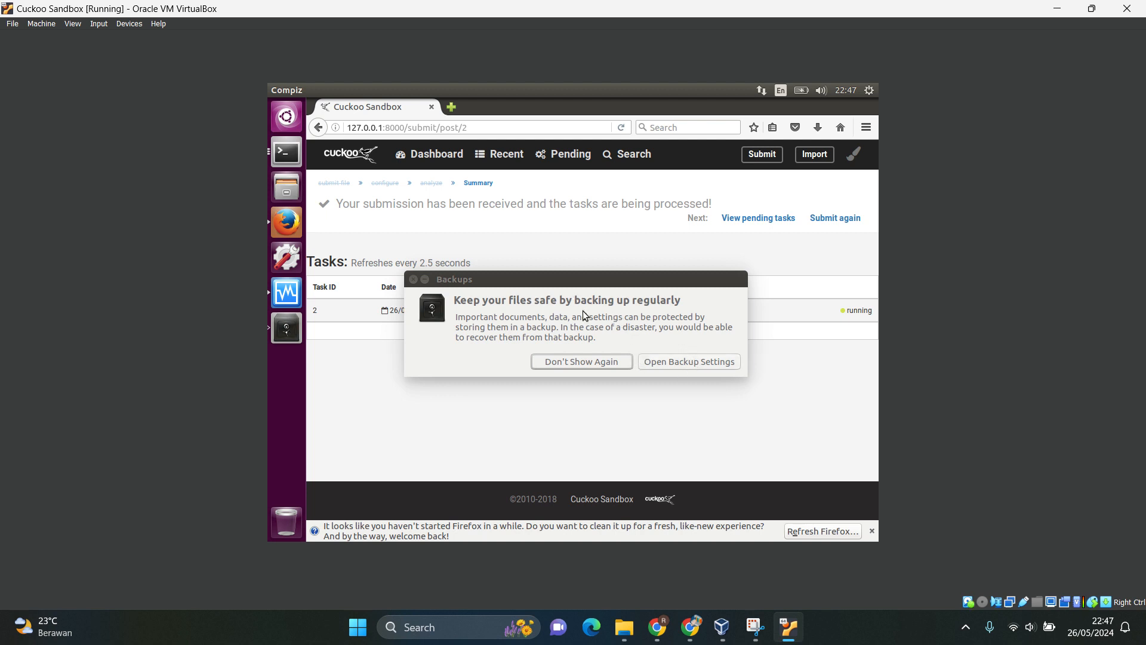
pyautogui.click(578, 361)
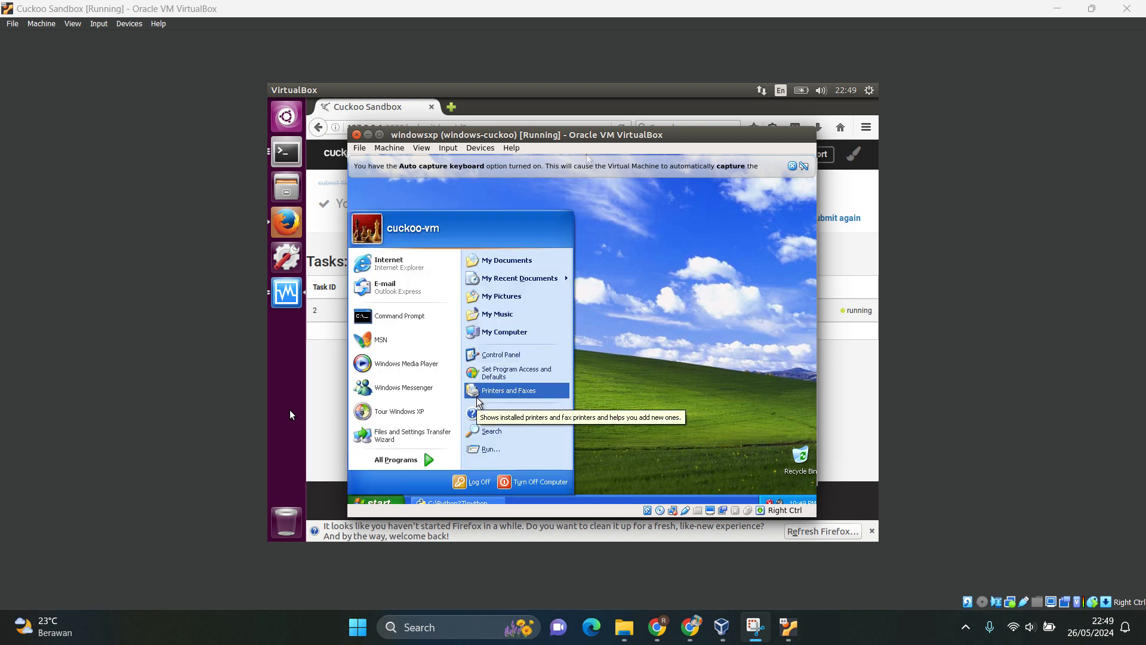
# Return to Firefox, open the finished malware3.bin task's report, and examine the file name, MD5 and SHA1 in its summary.
pyautogui.click(317, 399)
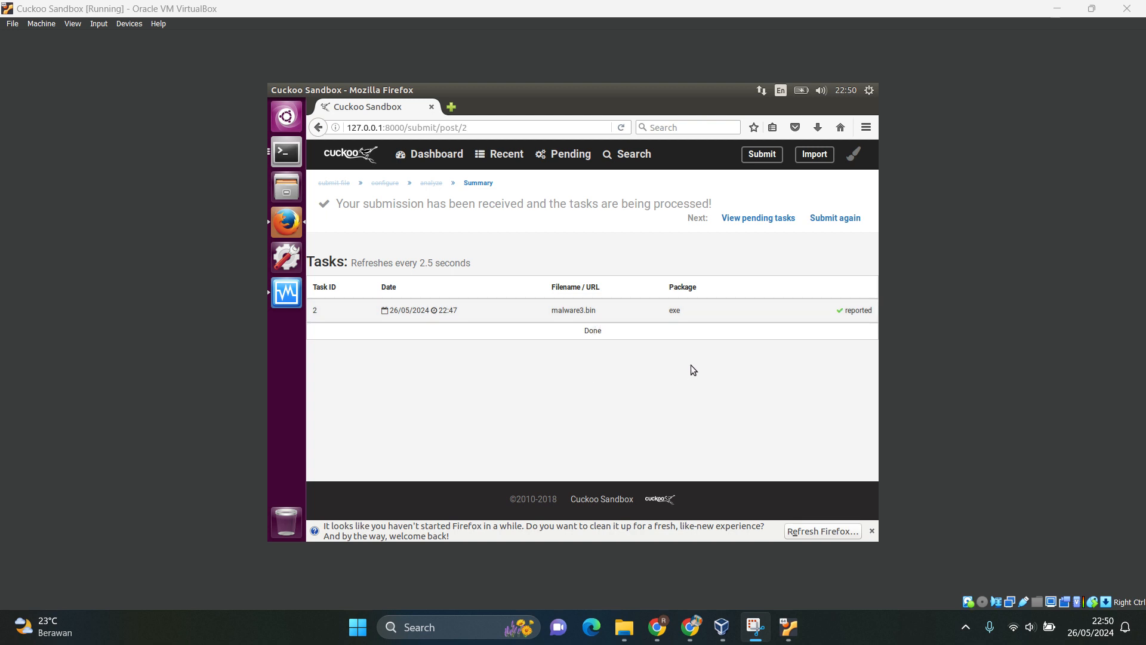
pyautogui.click(859, 311)
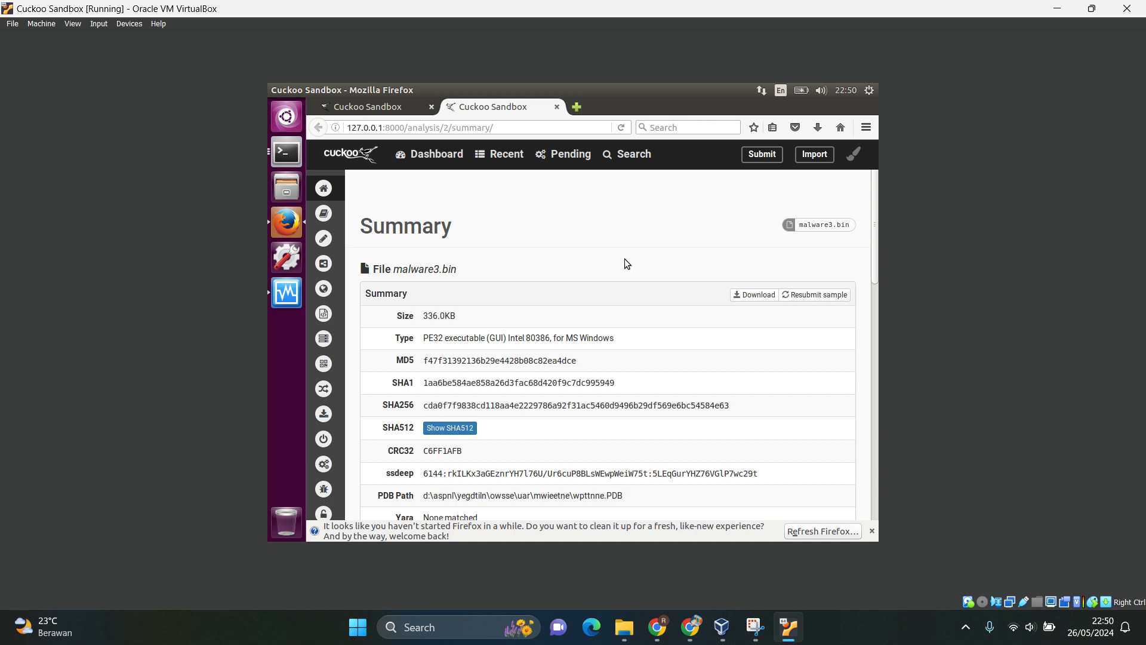
pyautogui.scroll(-1, 624, 259)
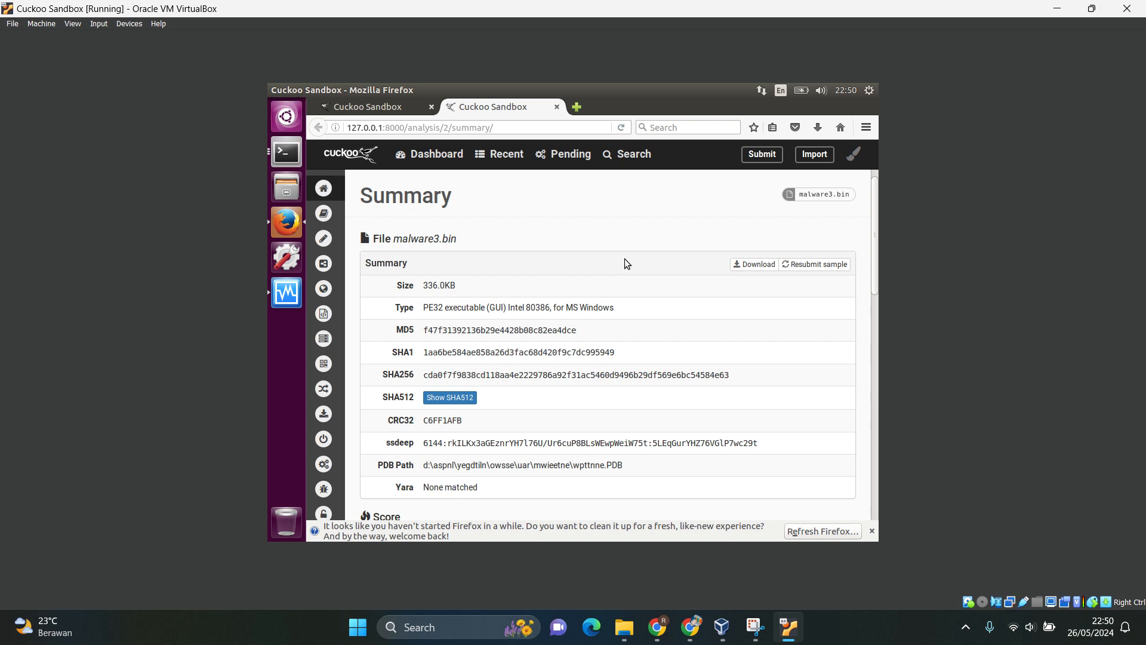
pyautogui.moveTo(372, 239); pyautogui.dragTo(465, 238)
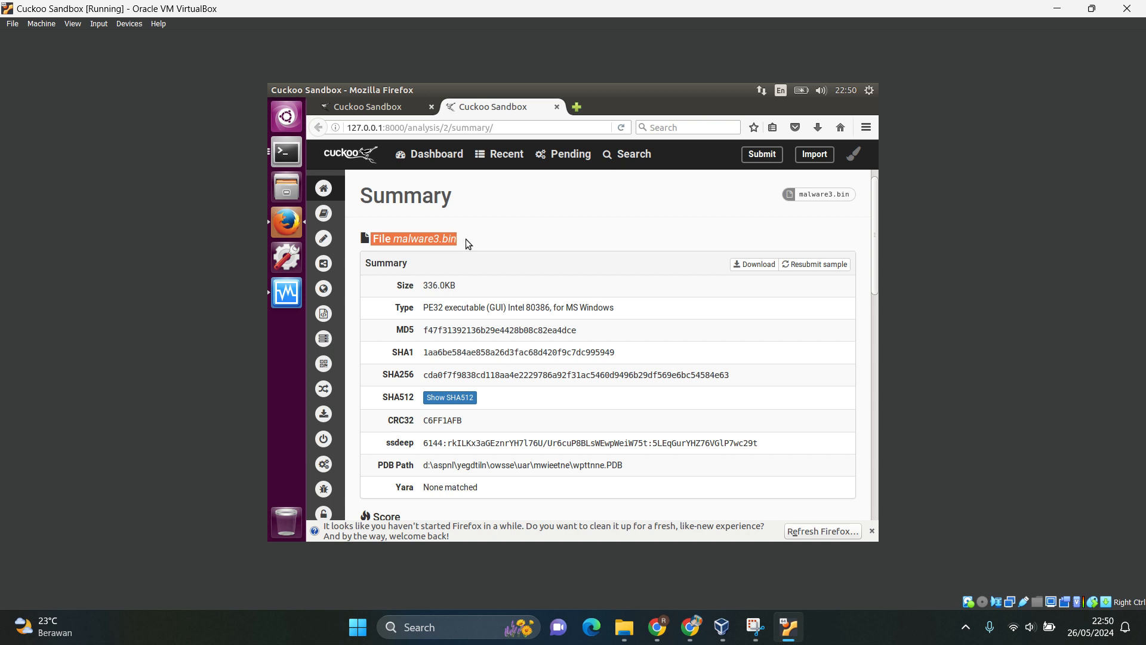
pyautogui.click(465, 239)
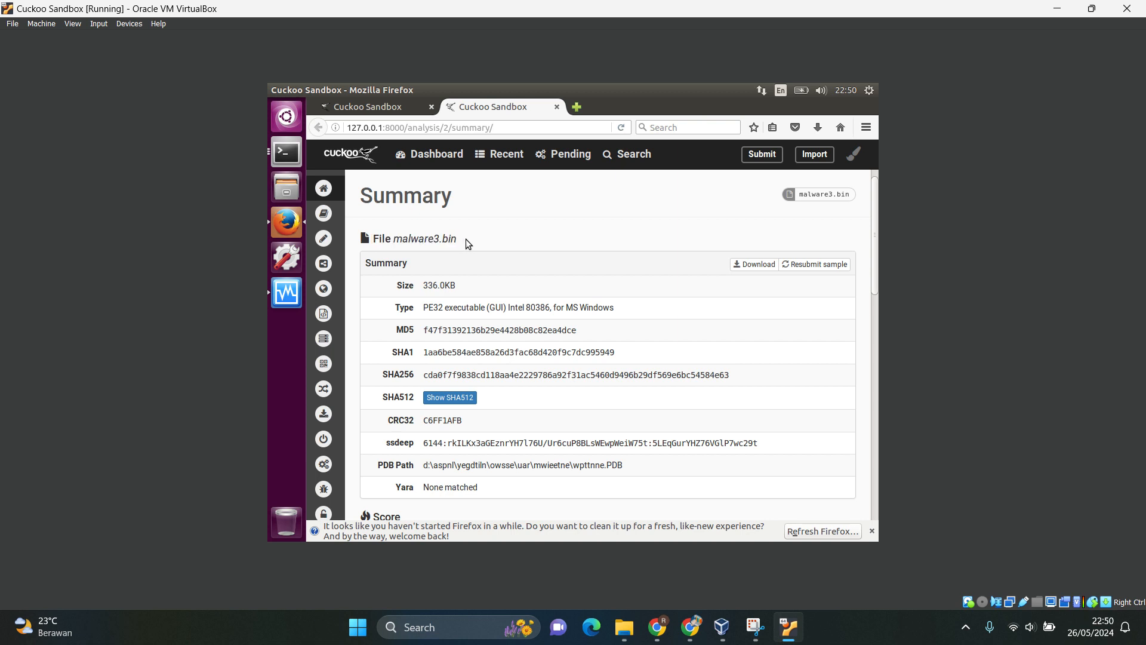
pyautogui.doubleClick(464, 332)
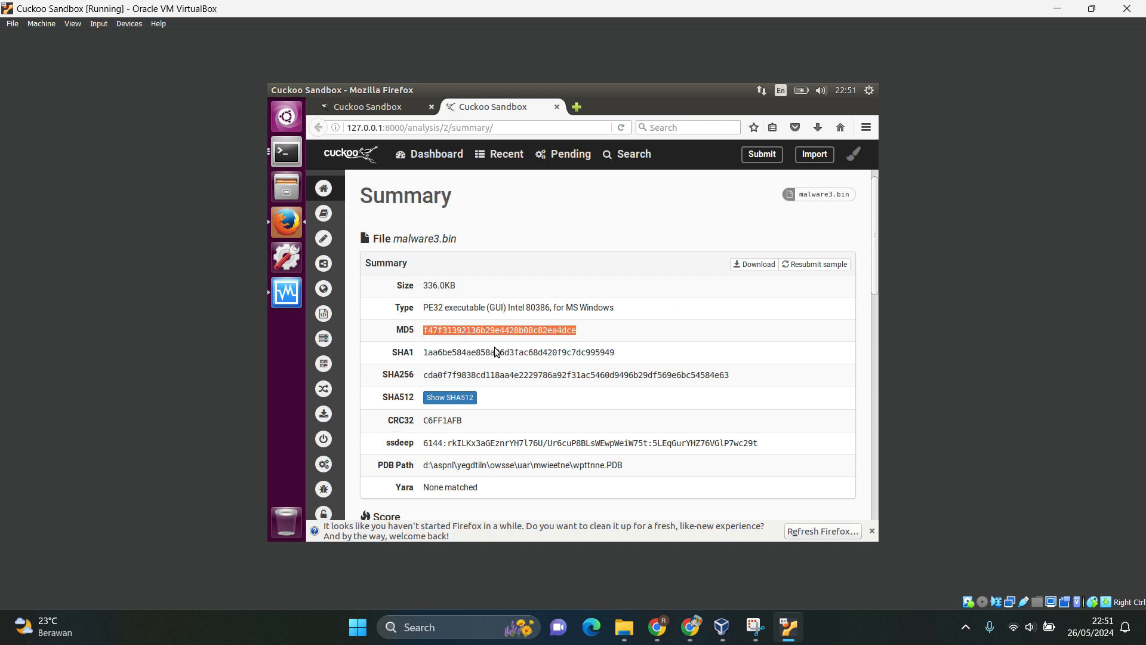
pyautogui.doubleClick(495, 351)
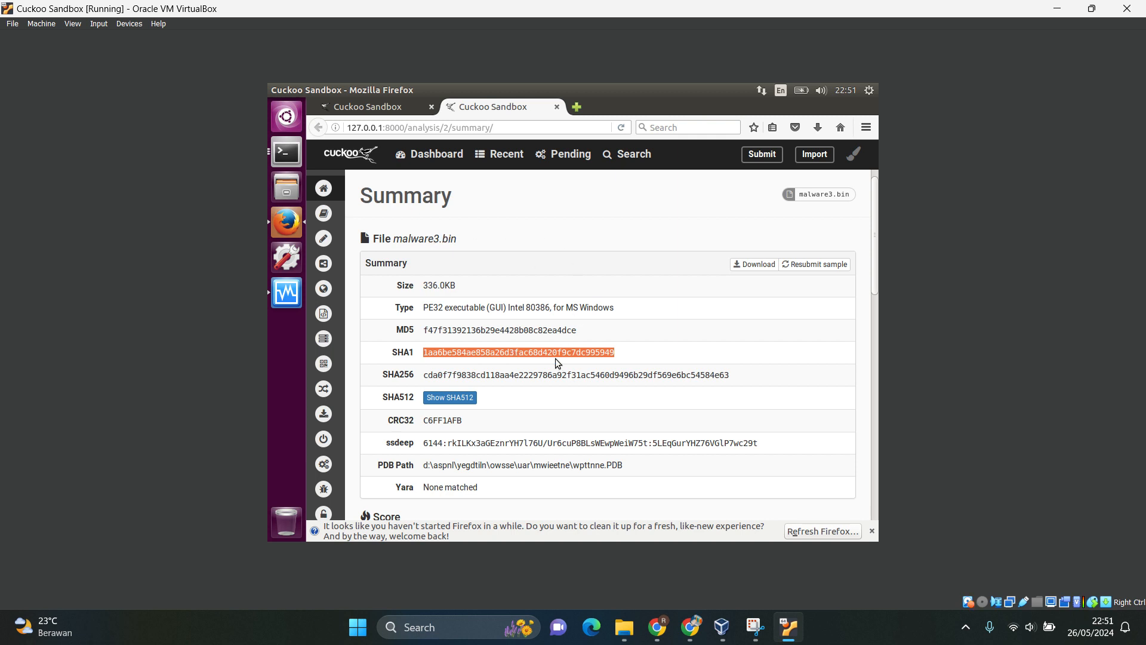
# Examine the rest of the summary report: score, execution information, signatures, screenshots, and contacted hosts.
pyautogui.scroll(-5, 555, 358)
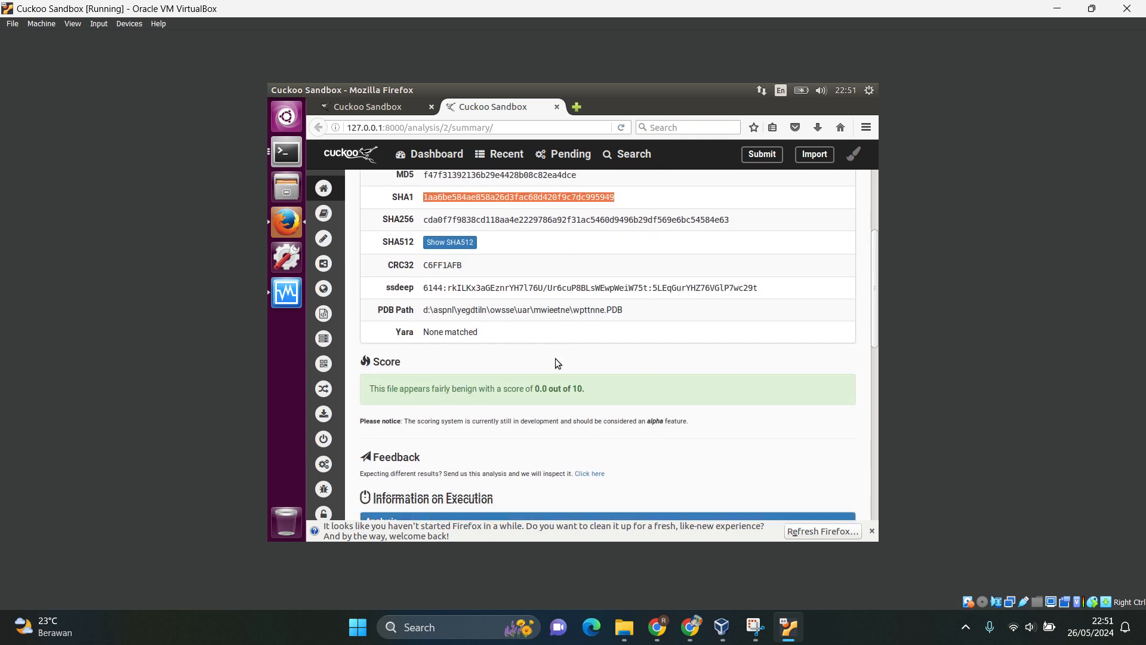
pyautogui.scroll(-6, 556, 362)
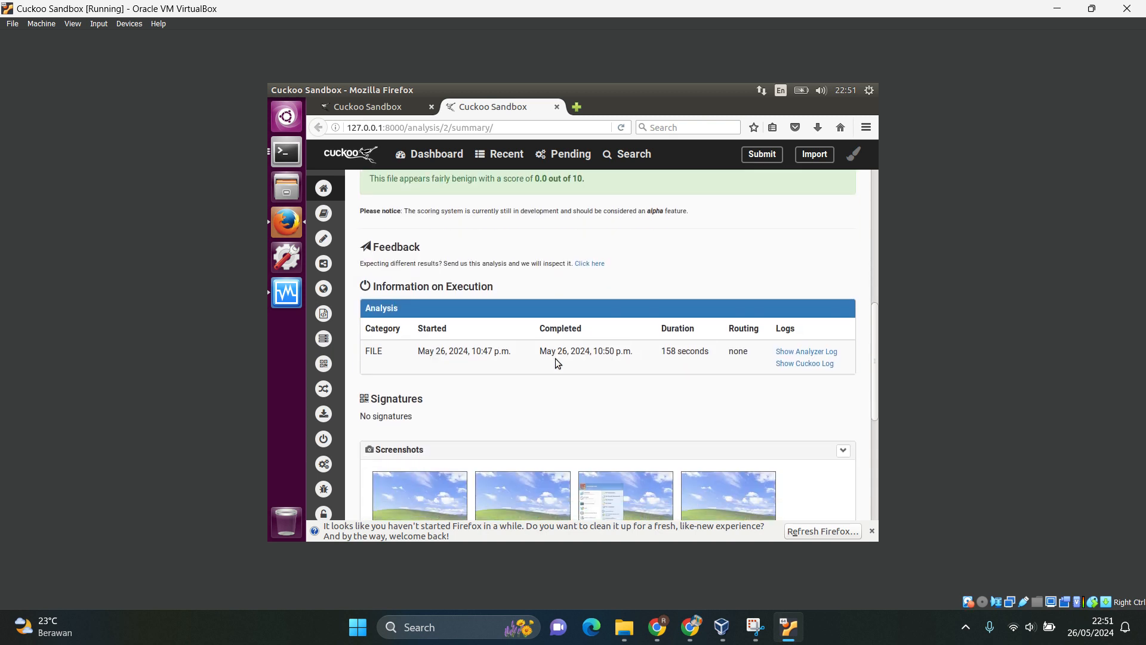
pyautogui.scroll(-3, 555, 358)
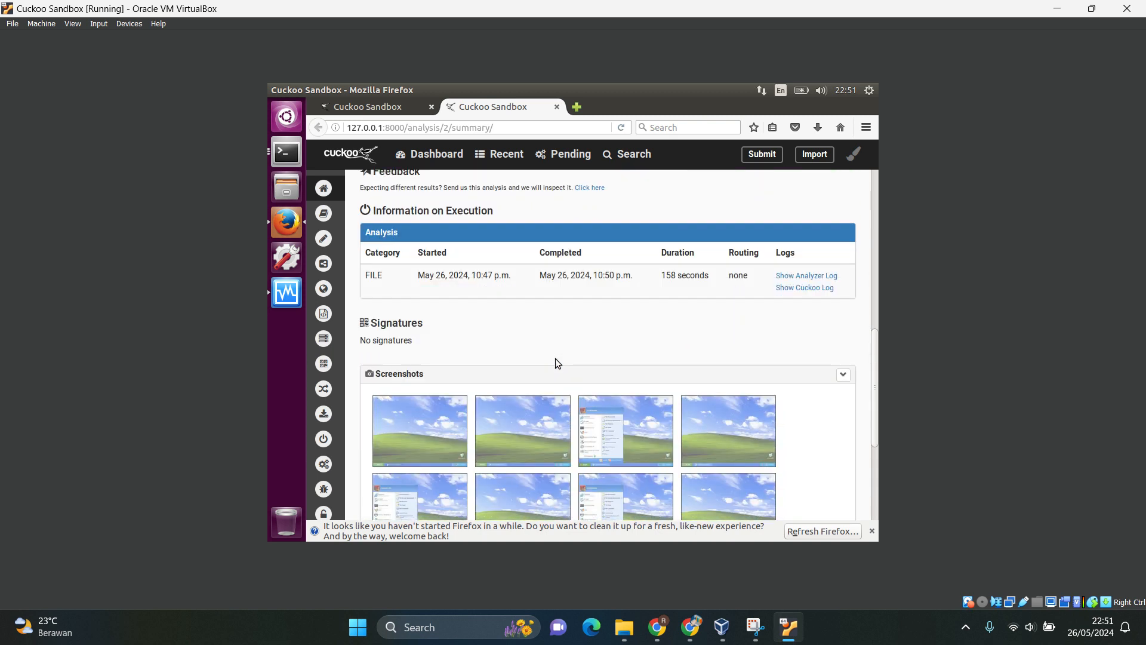
pyautogui.scroll(-2, 642, 313)
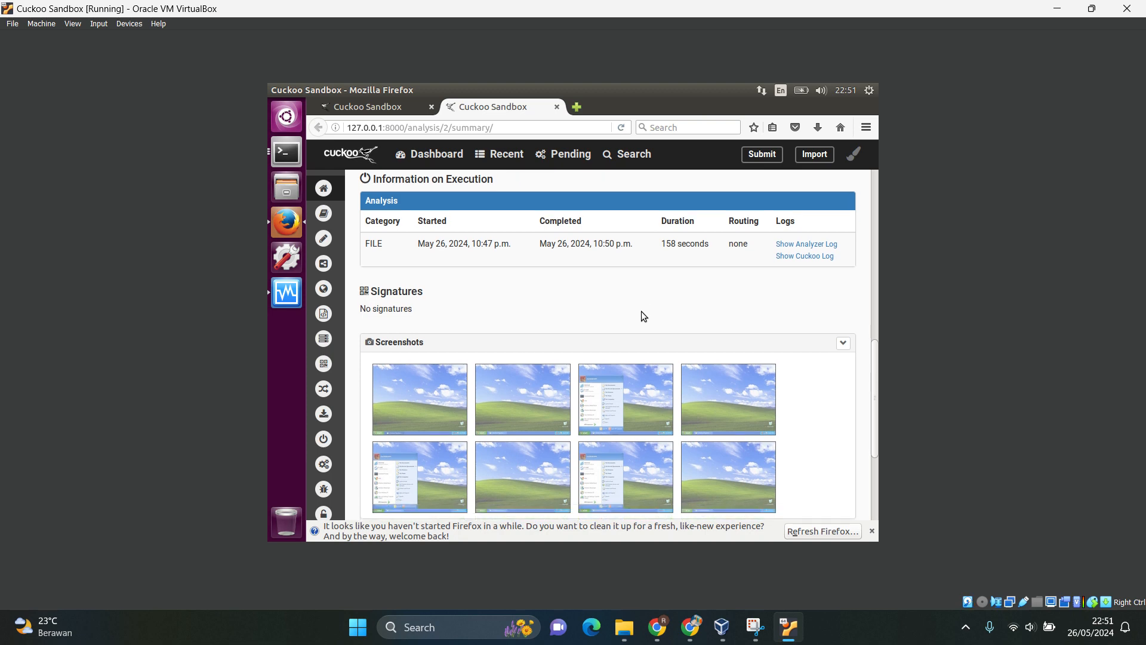
pyautogui.scroll(-1, 641, 311)
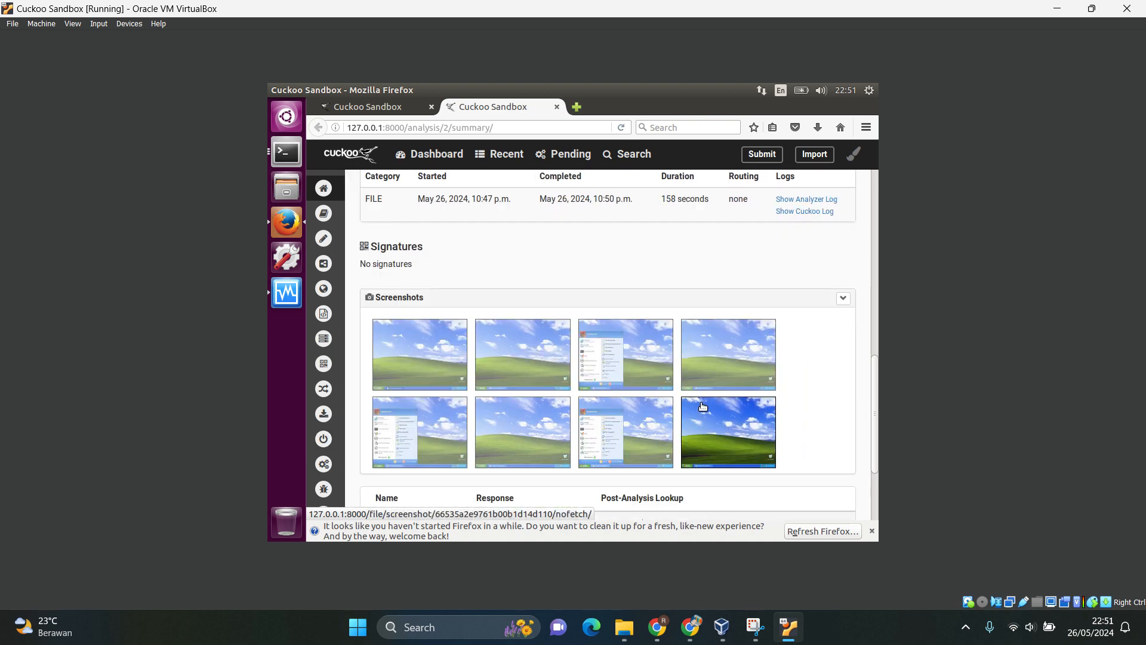
pyautogui.scroll(-2, 798, 400)
pyautogui.scroll(-2, 799, 404)
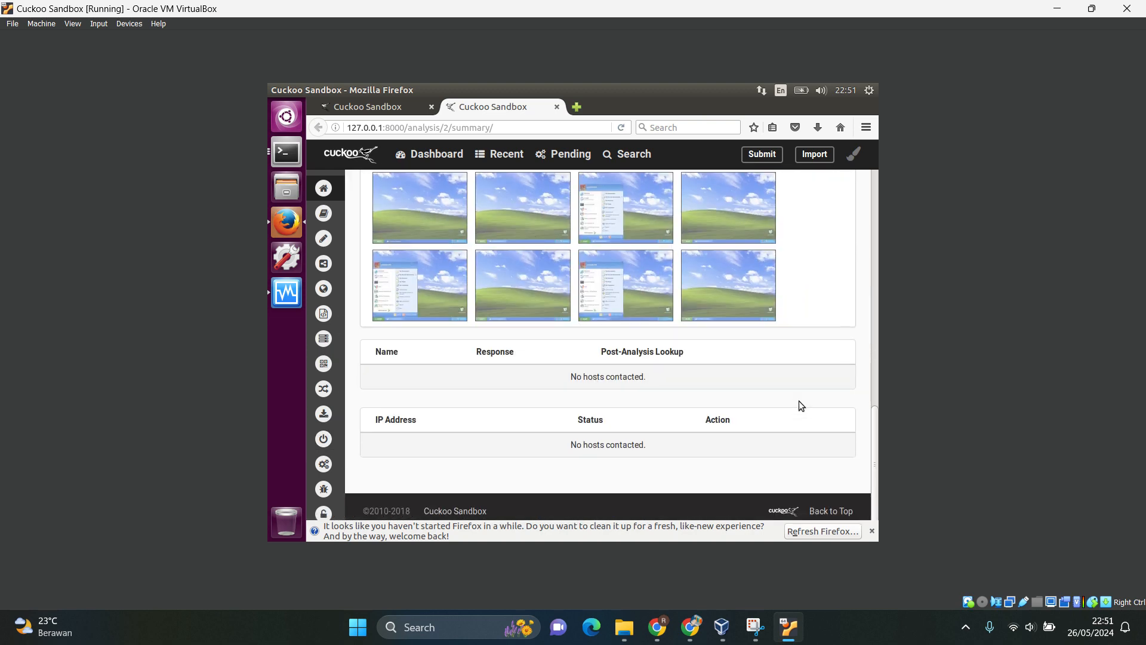
pyautogui.scroll(15, 798, 400)
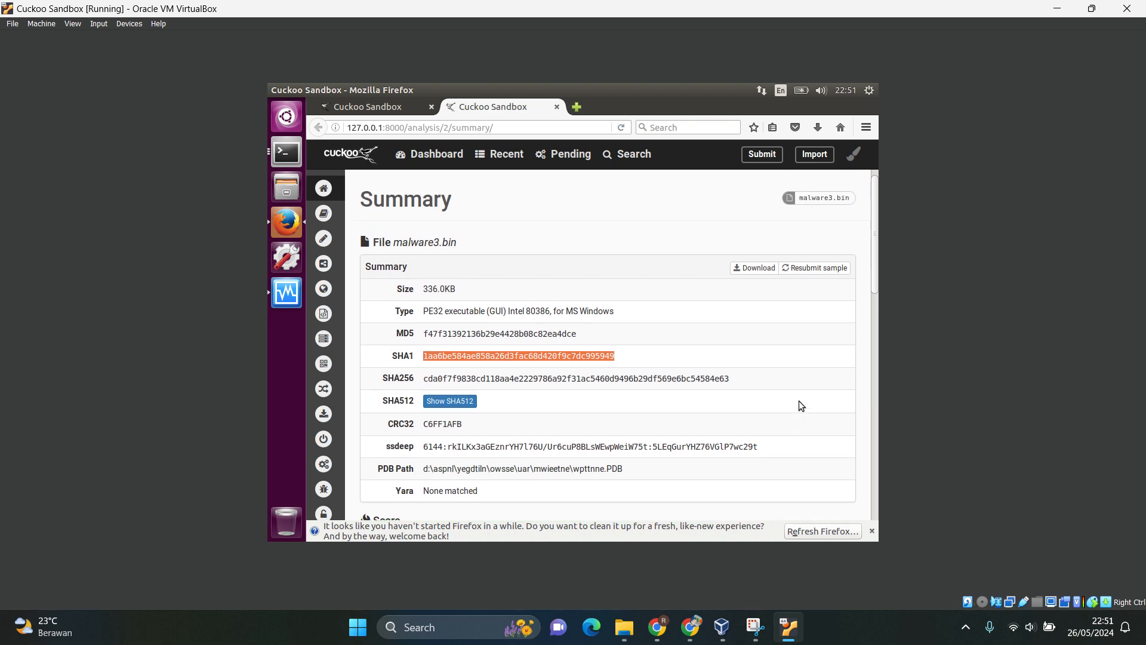
pyautogui.scroll(-3, 798, 400)
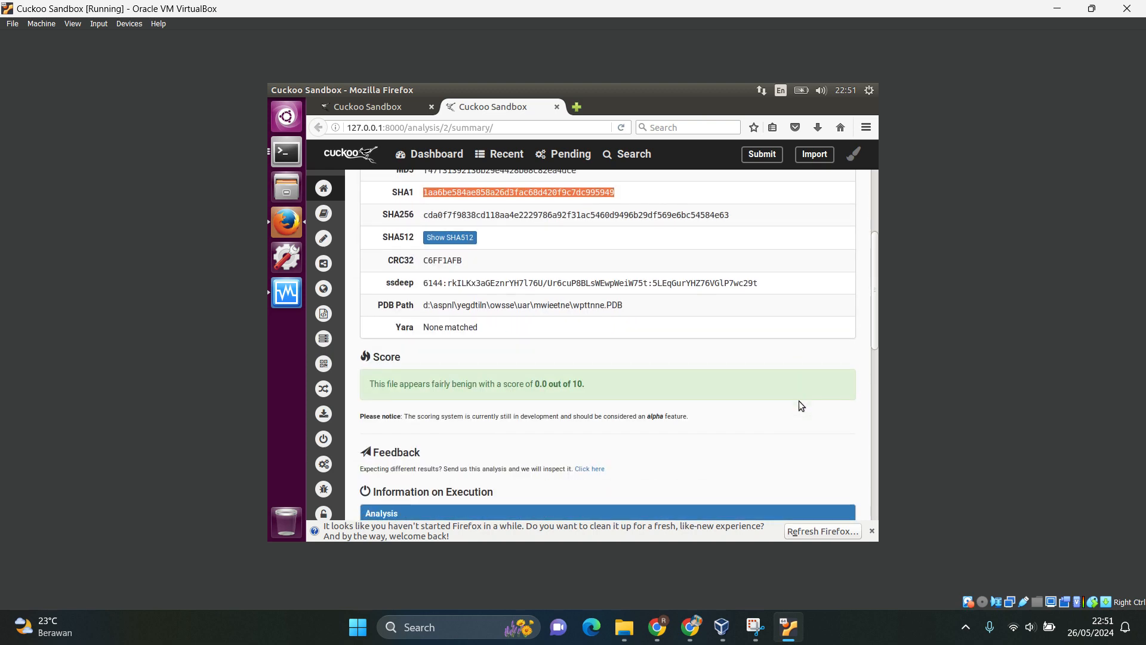
pyautogui.scroll(-3, 800, 403)
pyautogui.scroll(-1, 800, 404)
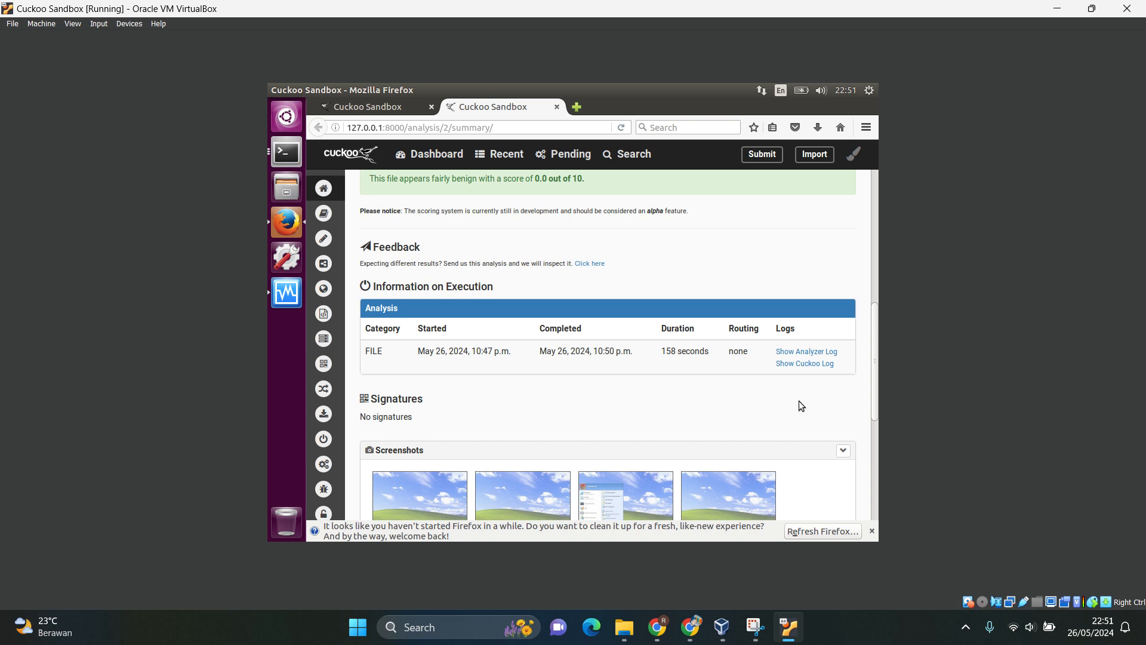
pyautogui.scroll(10, 798, 400)
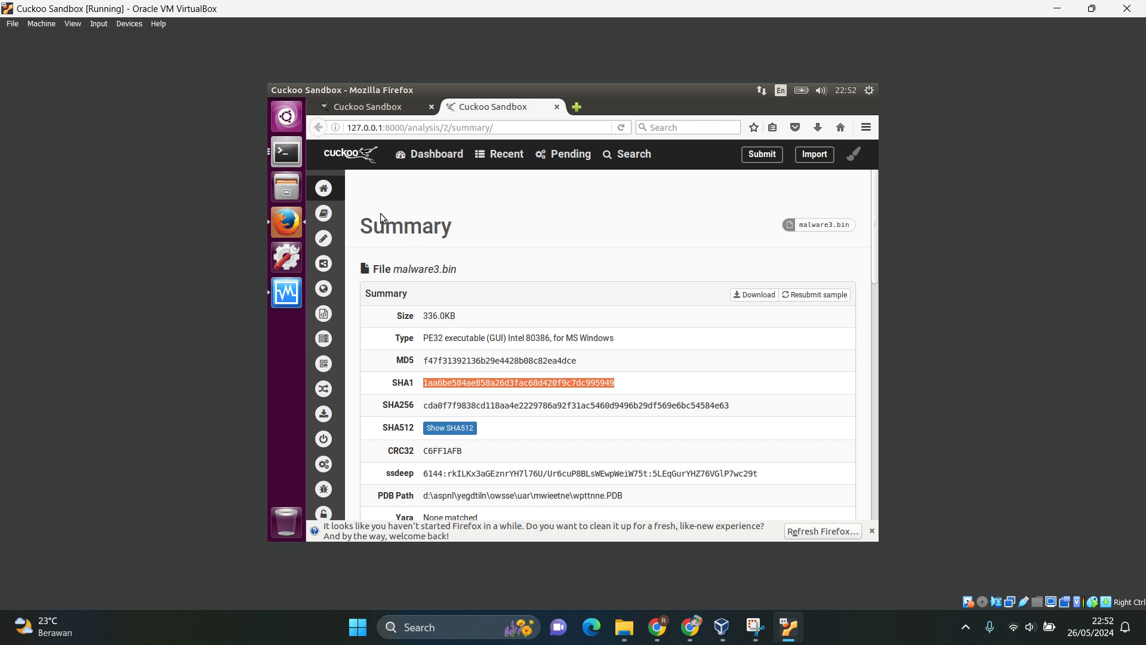
# Open the report's Static Analysis page and examine the PE compile time, PDB path, imphash, version infos, and sections.
pyautogui.moveTo(352, 215)
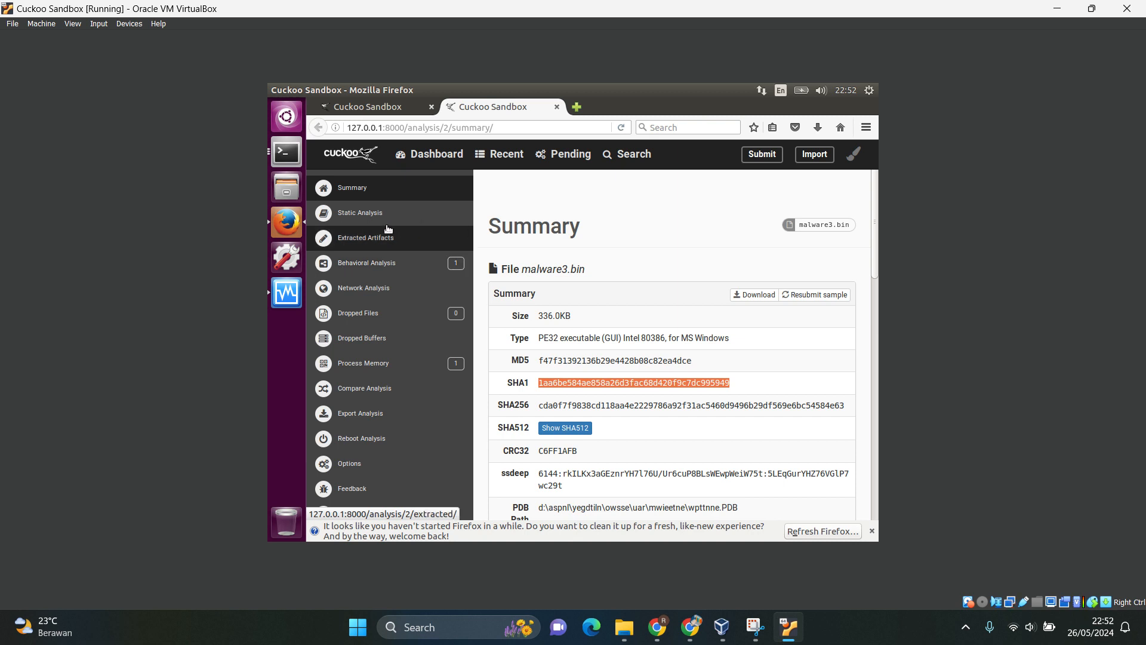
pyautogui.click(360, 214)
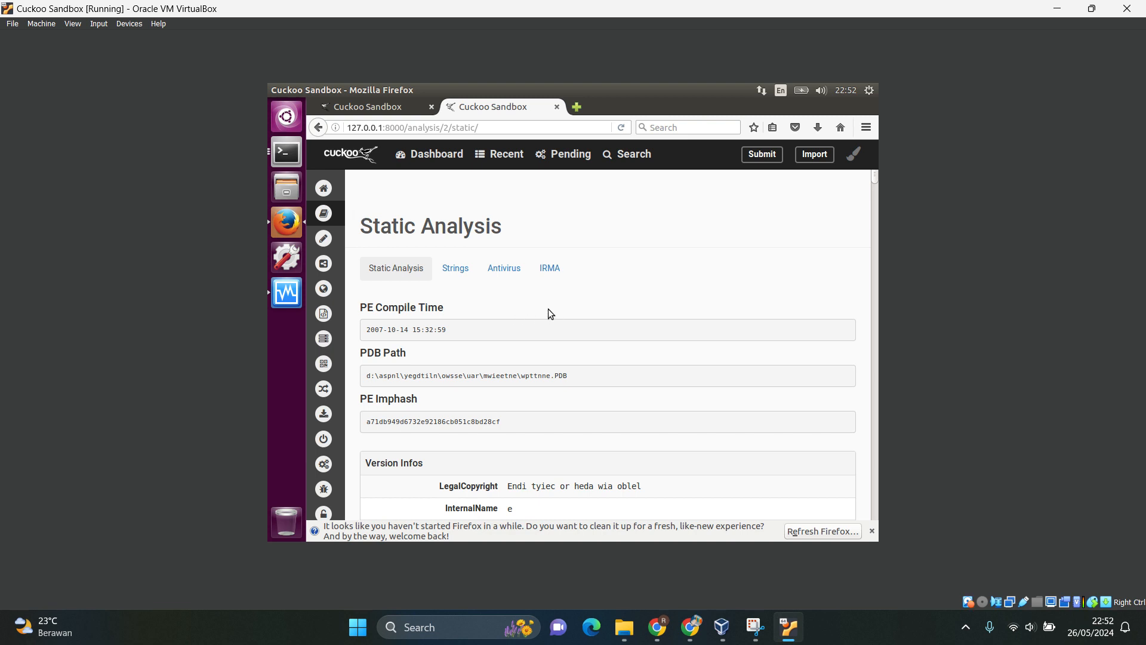
pyautogui.scroll(-2, 550, 314)
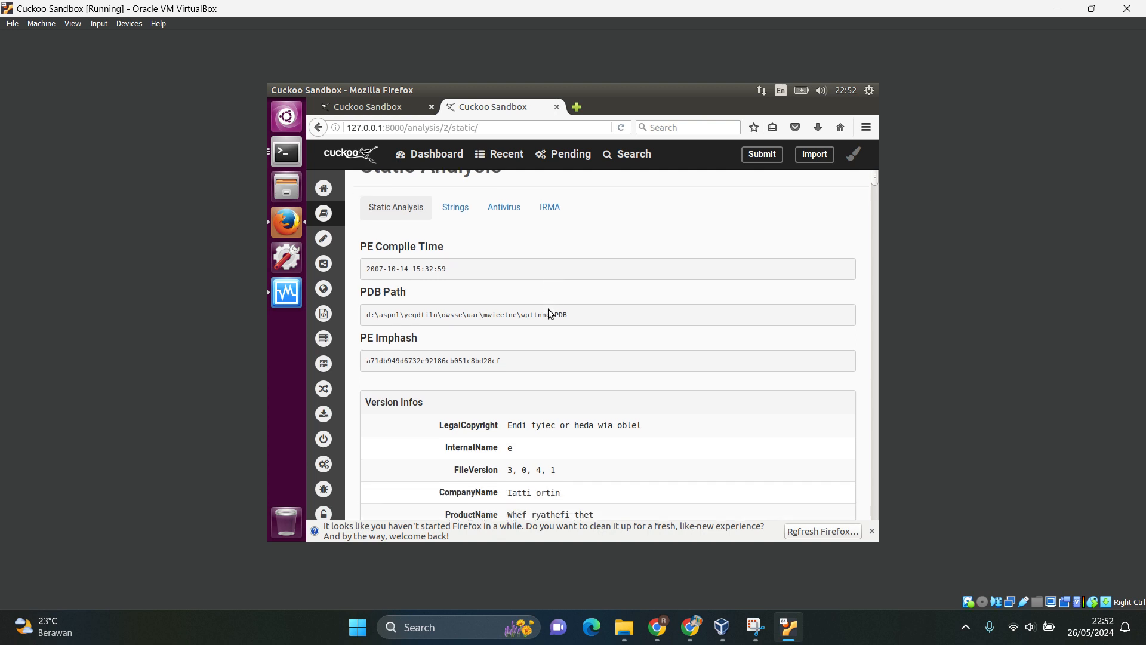
pyautogui.scroll(-1, 520, 342)
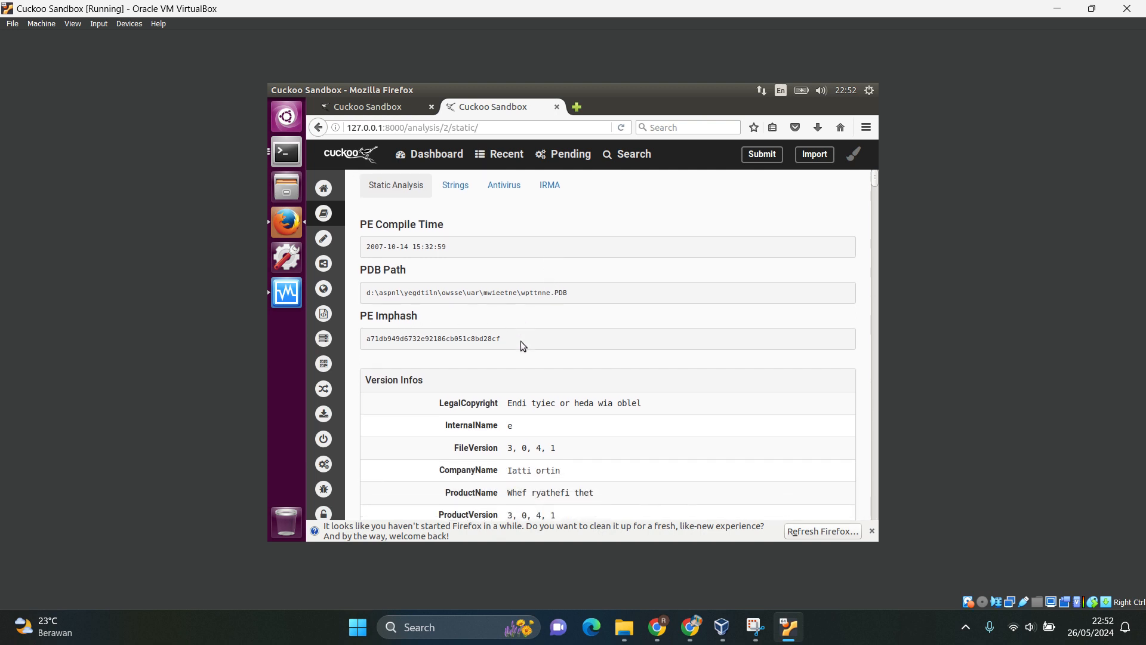
pyautogui.scroll(-4, 520, 341)
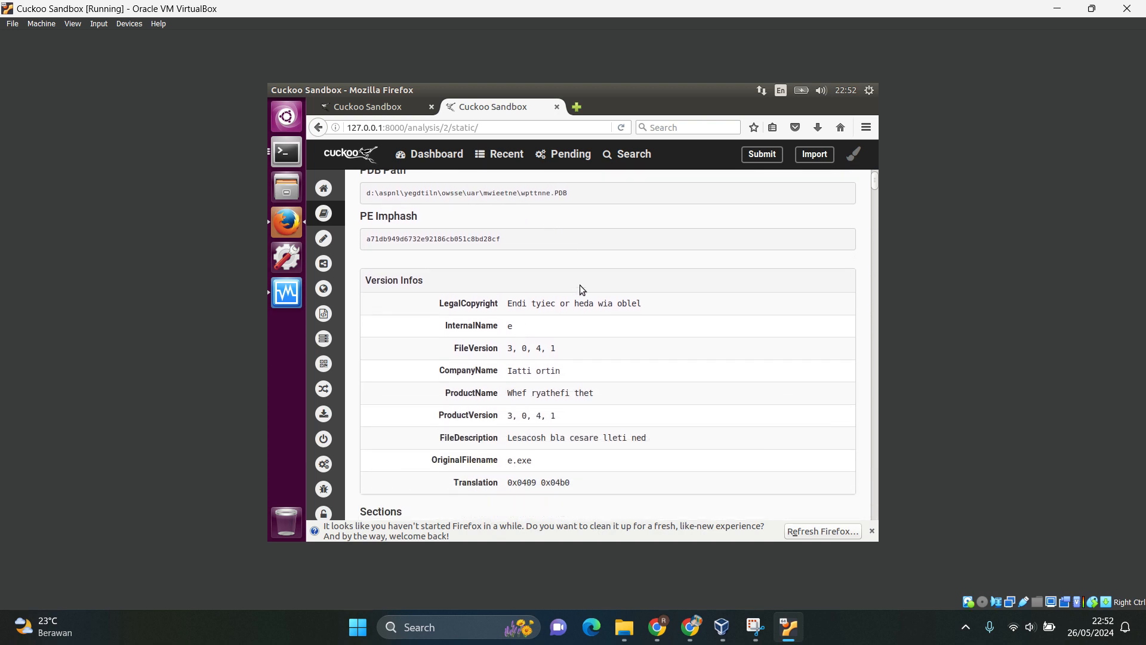
pyautogui.scroll(-5, 559, 434)
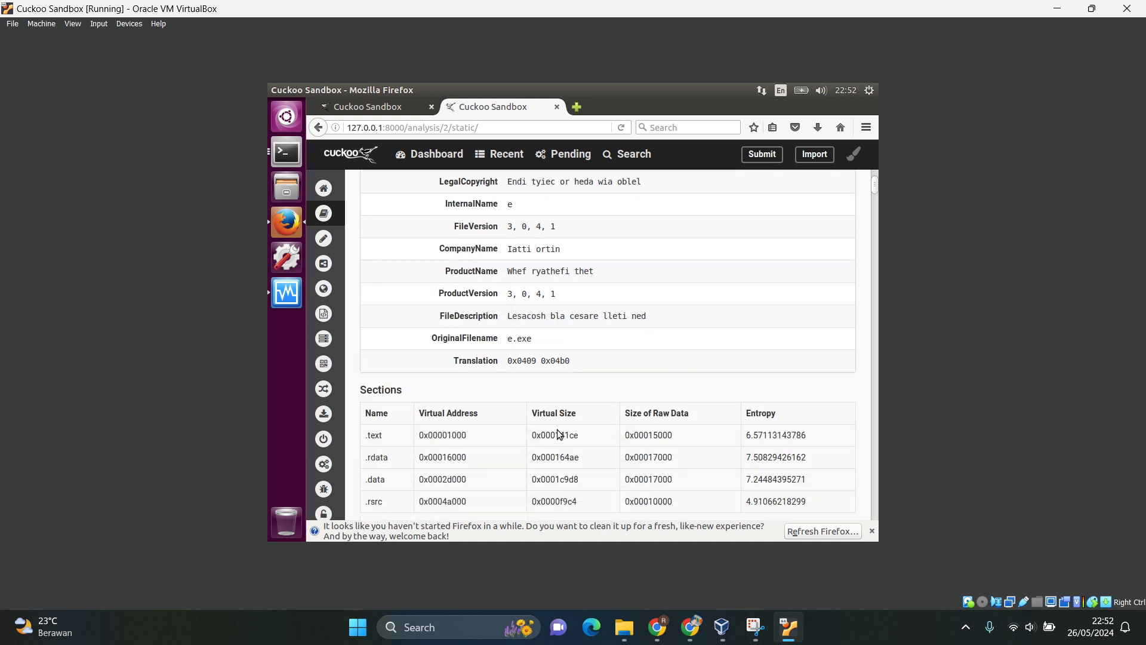
pyautogui.scroll(-5, 558, 431)
pyautogui.scroll(15, 557, 428)
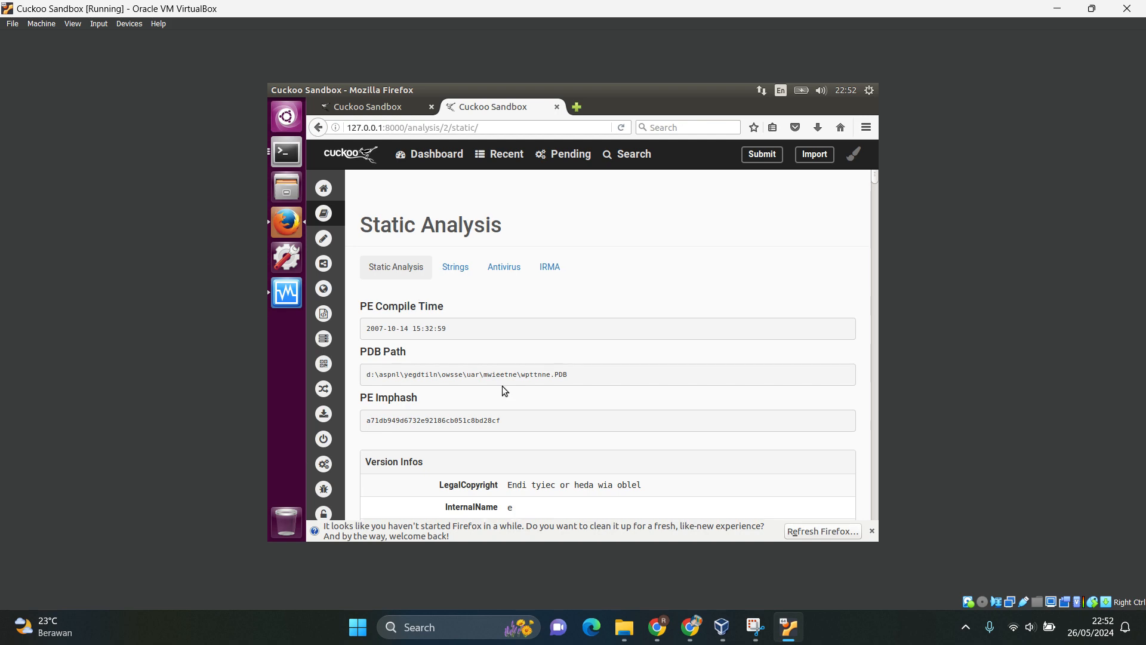
pyautogui.scroll(-10, 503, 388)
pyautogui.scroll(-5, 502, 387)
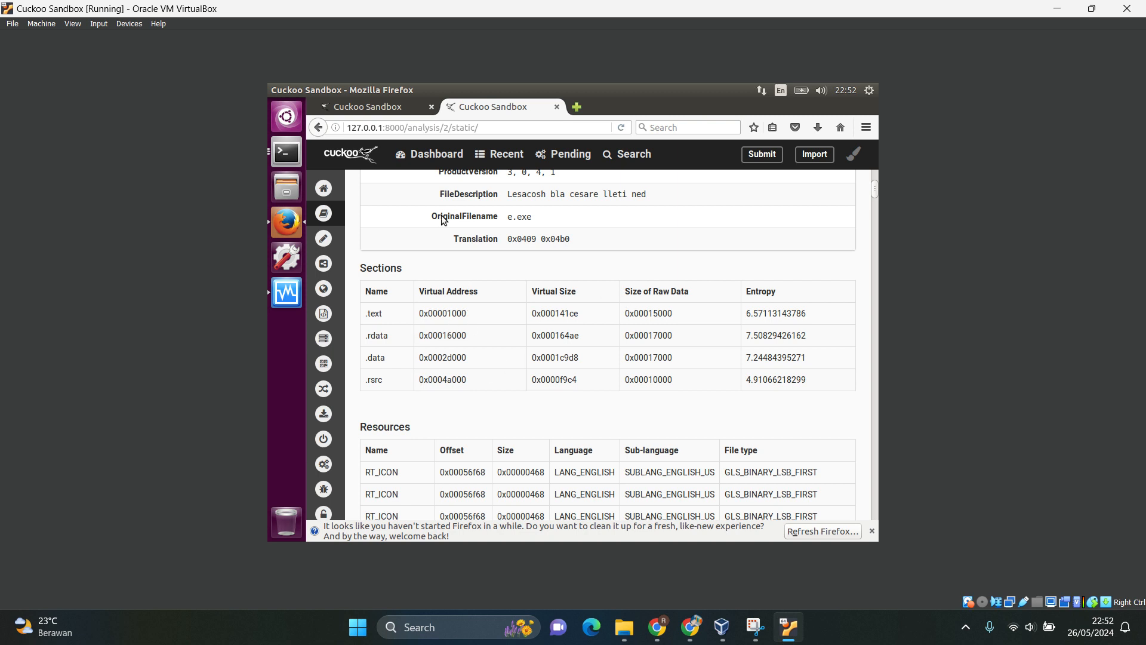
pyautogui.scroll(-3, 543, 373)
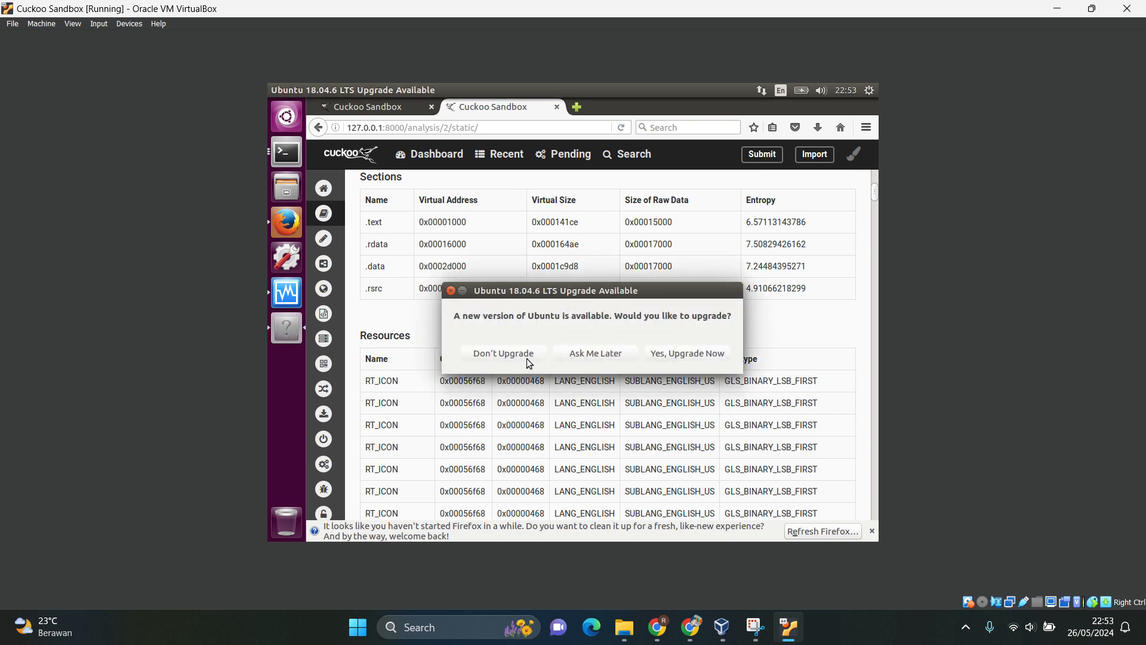
# Postpone the Ubuntu 18.04.6 LTS upgrade and examine the Resources table and Version Infos of the static analysis.
pyautogui.click(595, 353)
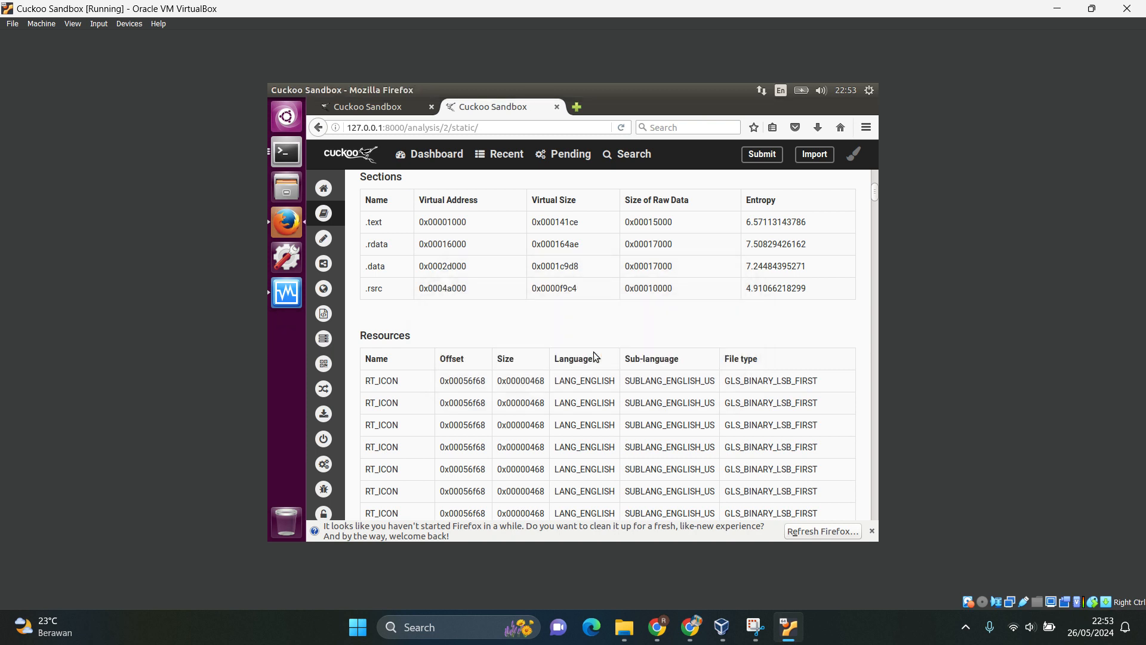
pyautogui.scroll(-6, 595, 356)
pyautogui.scroll(2, 595, 357)
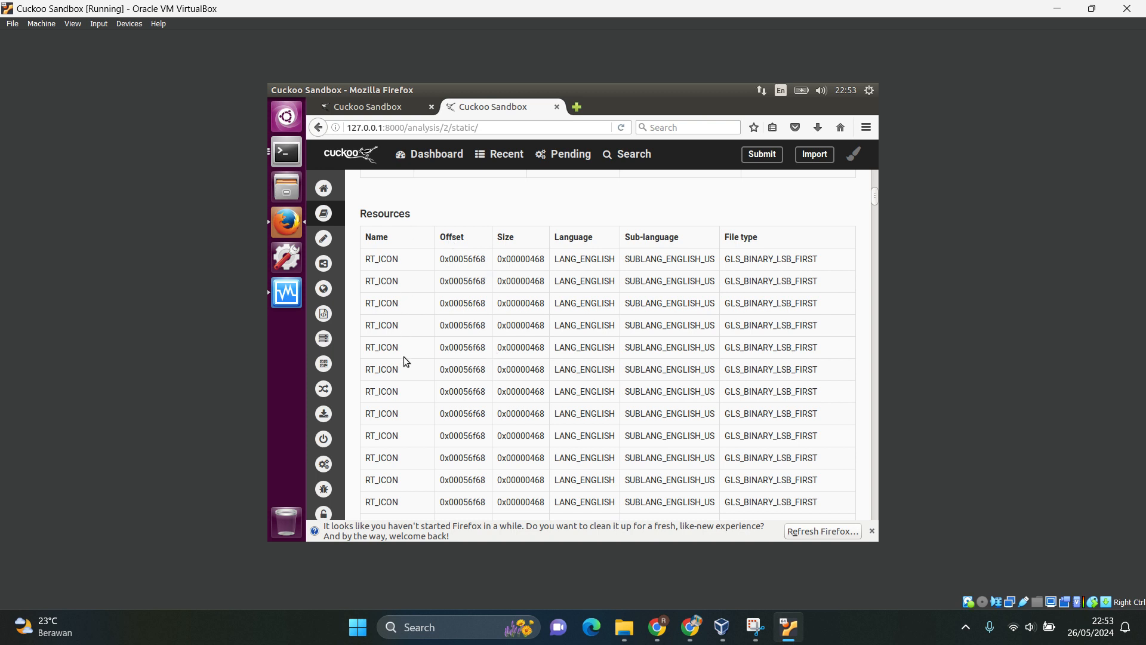
pyautogui.scroll(-3, 409, 402)
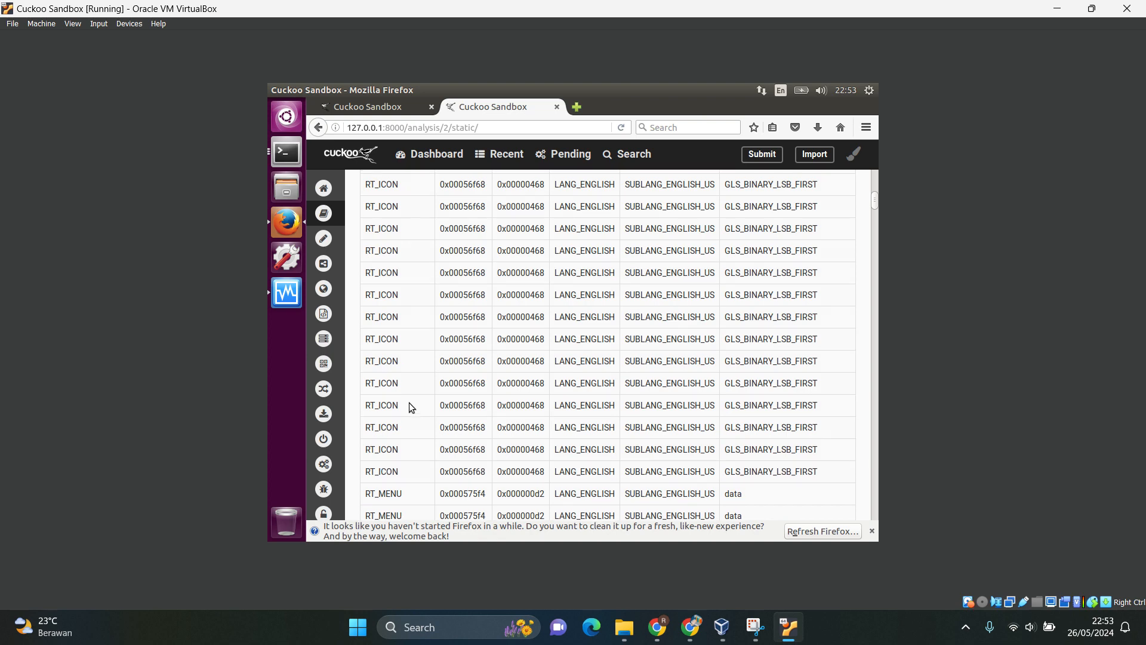
pyautogui.scroll(10, 409, 402)
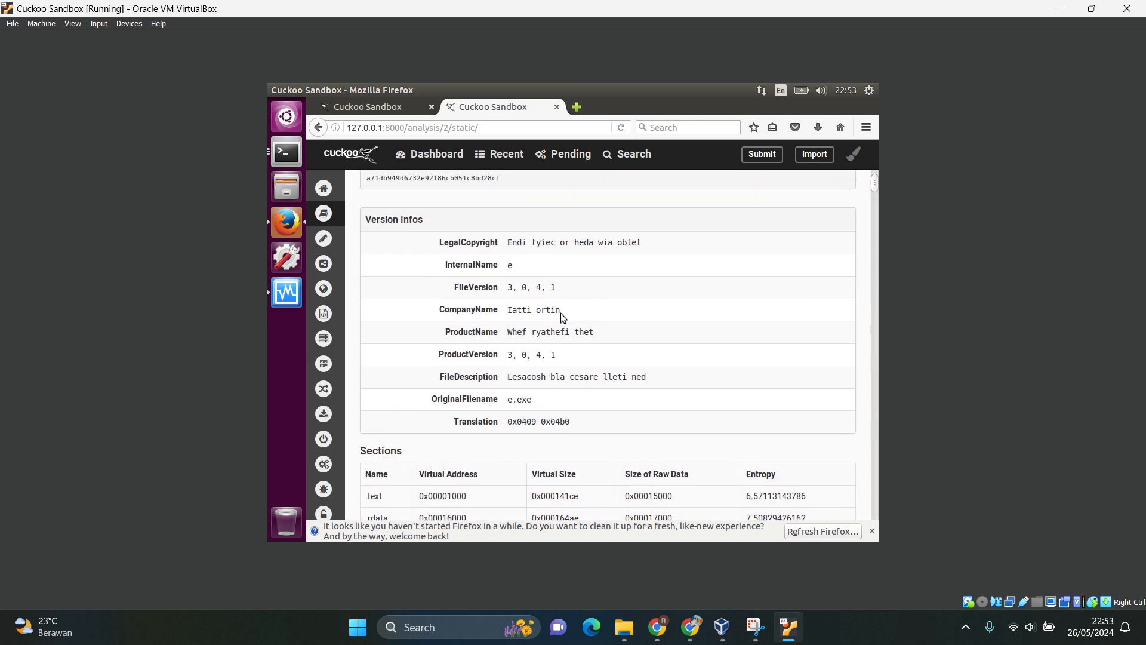
pyautogui.scroll(2, 616, 343)
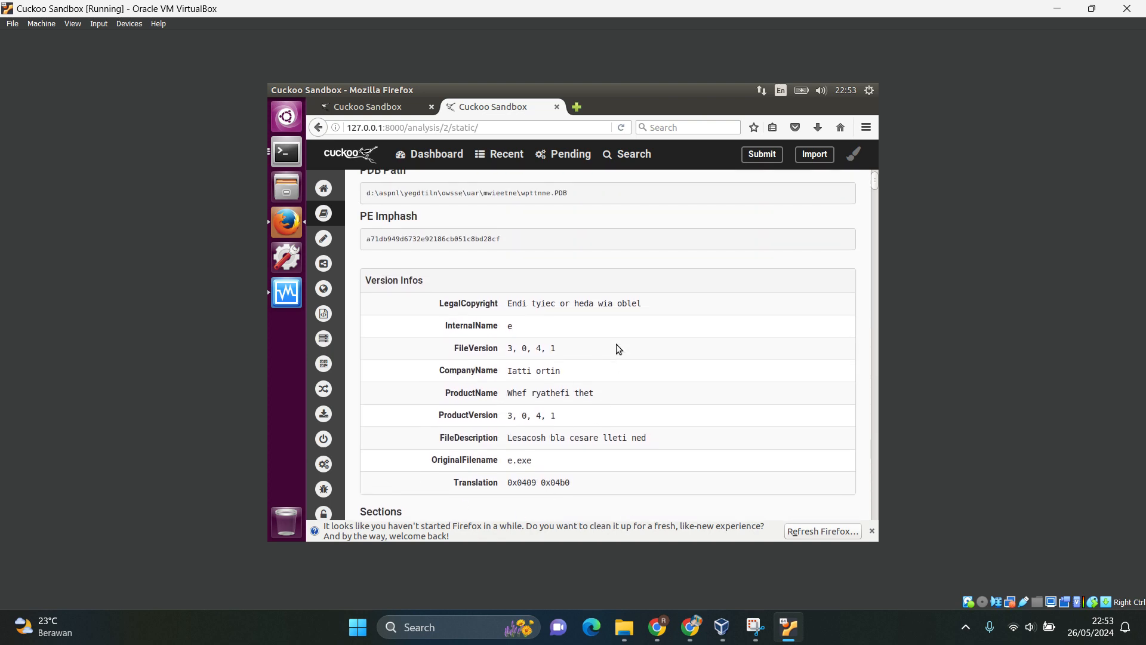
pyautogui.scroll(4, 615, 344)
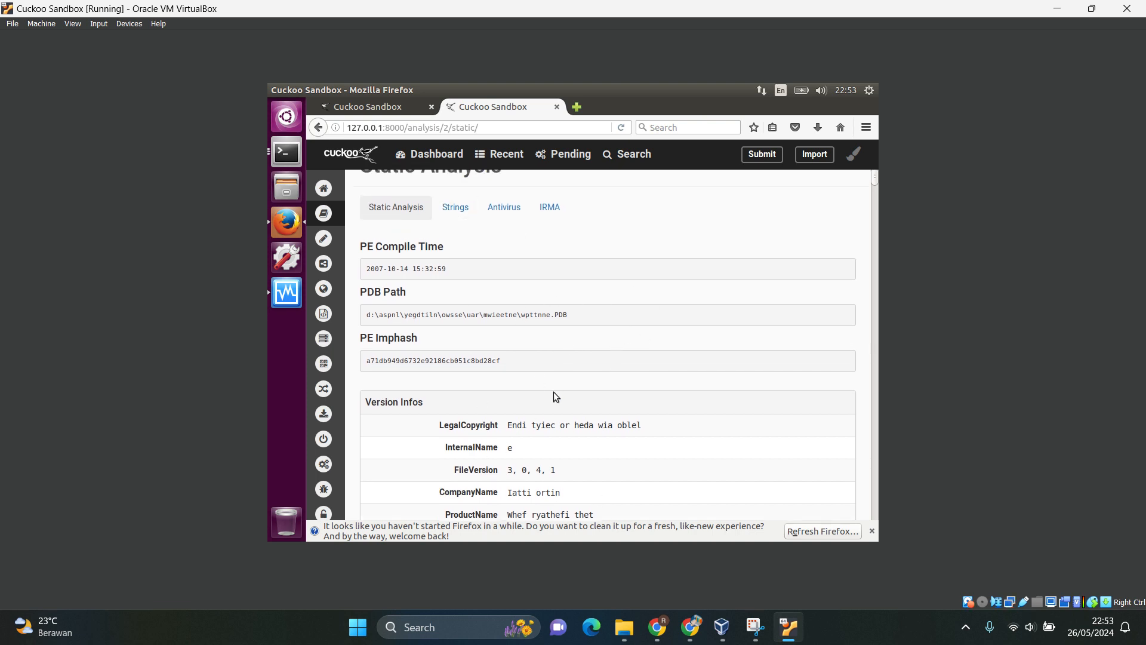
# Open the Strings list of the static analysis and examine the first part of the strings extracted from malware3.bin.
pyautogui.click(455, 207)
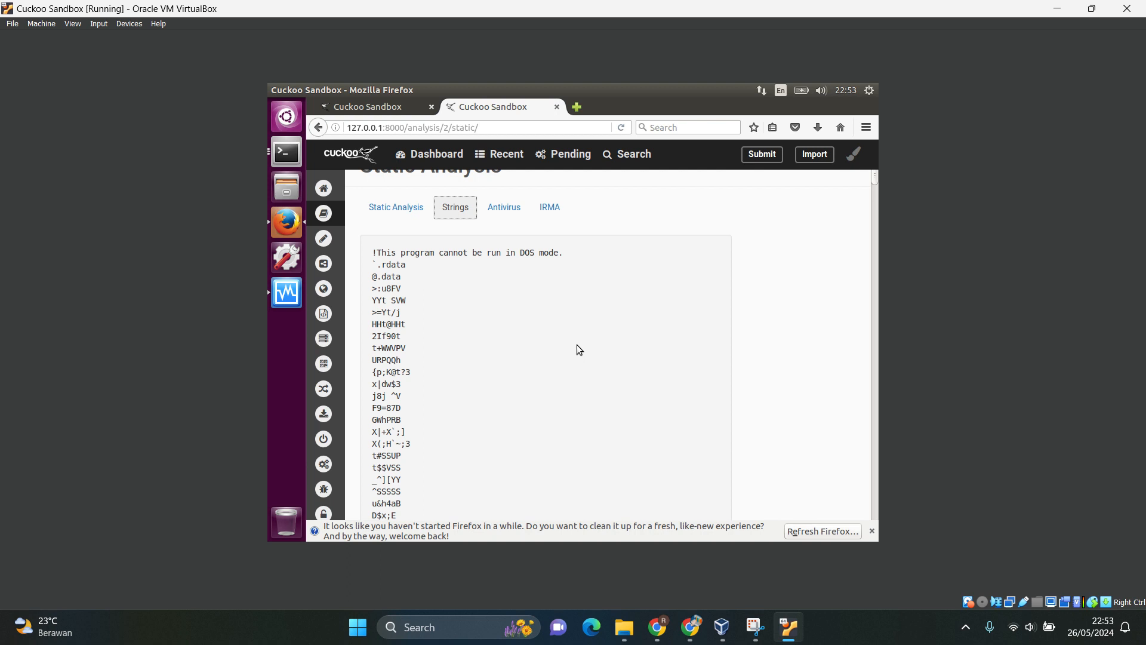
pyautogui.scroll(-2, 576, 345)
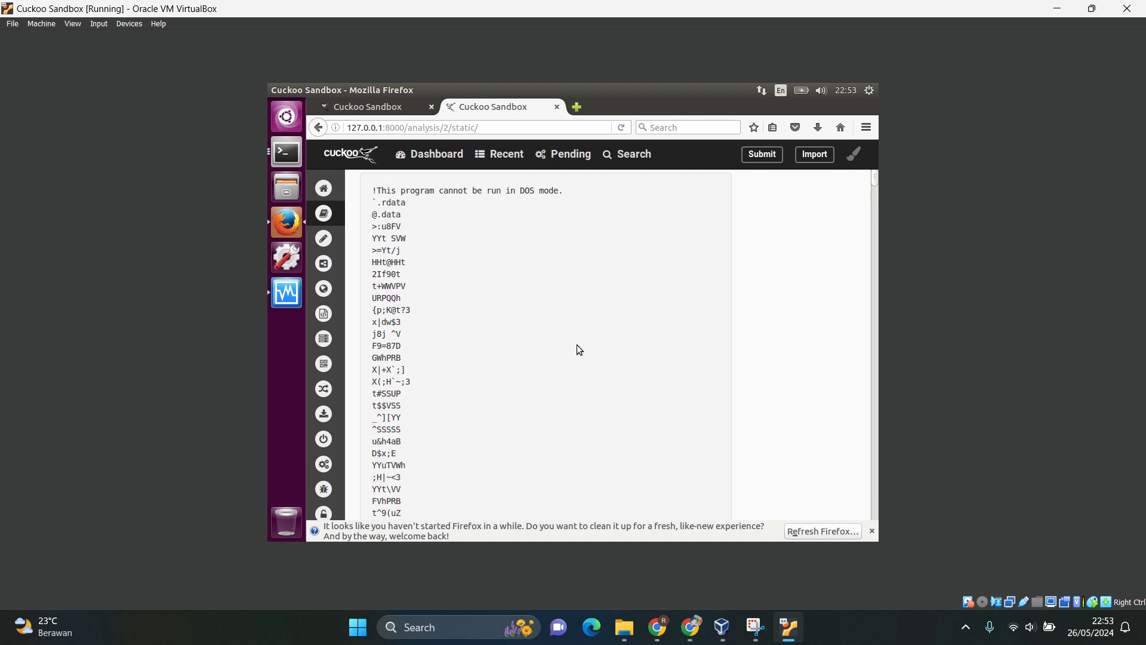
pyautogui.scroll(-4, 577, 345)
pyautogui.scroll(-10, 577, 345)
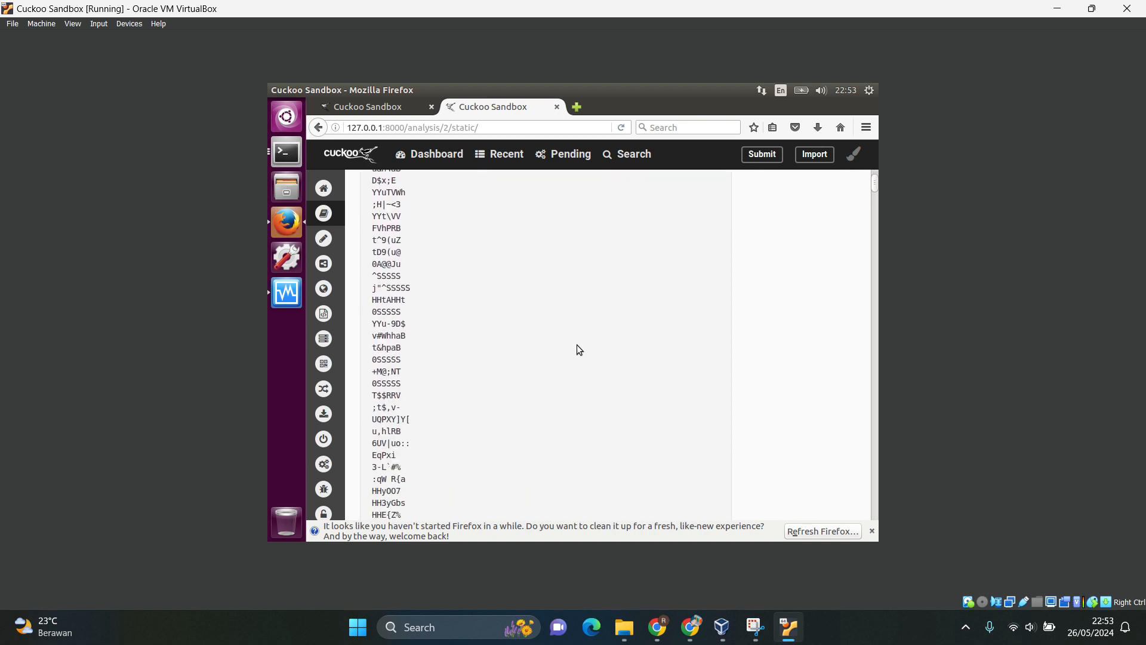
pyautogui.scroll(-5, 577, 345)
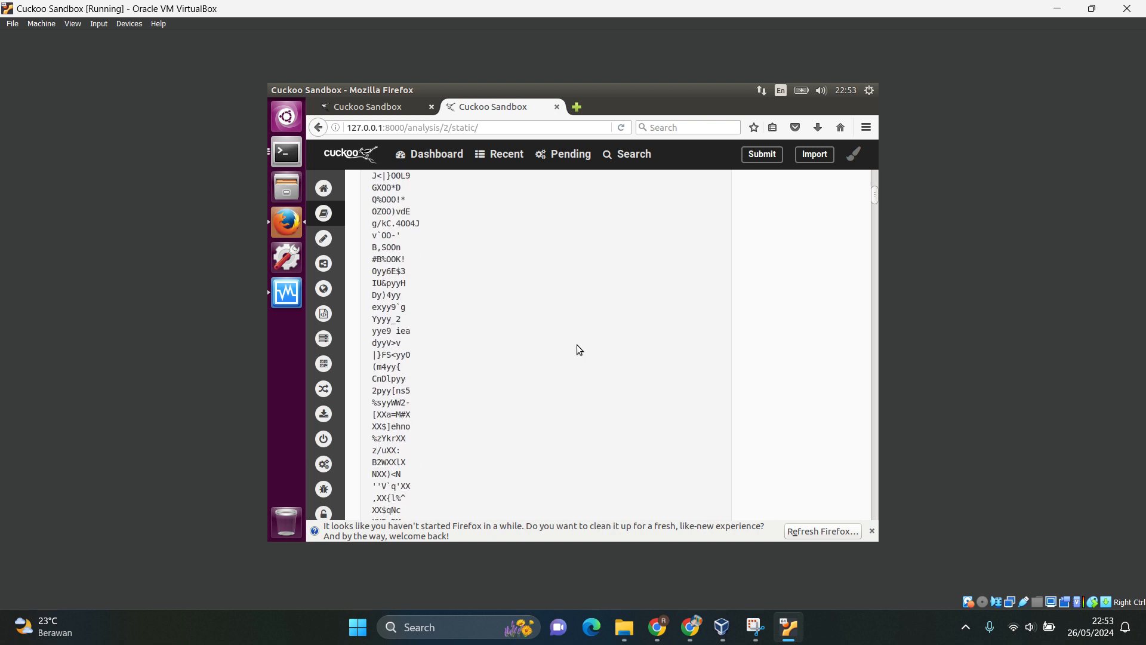
pyautogui.scroll(-5, 576, 345)
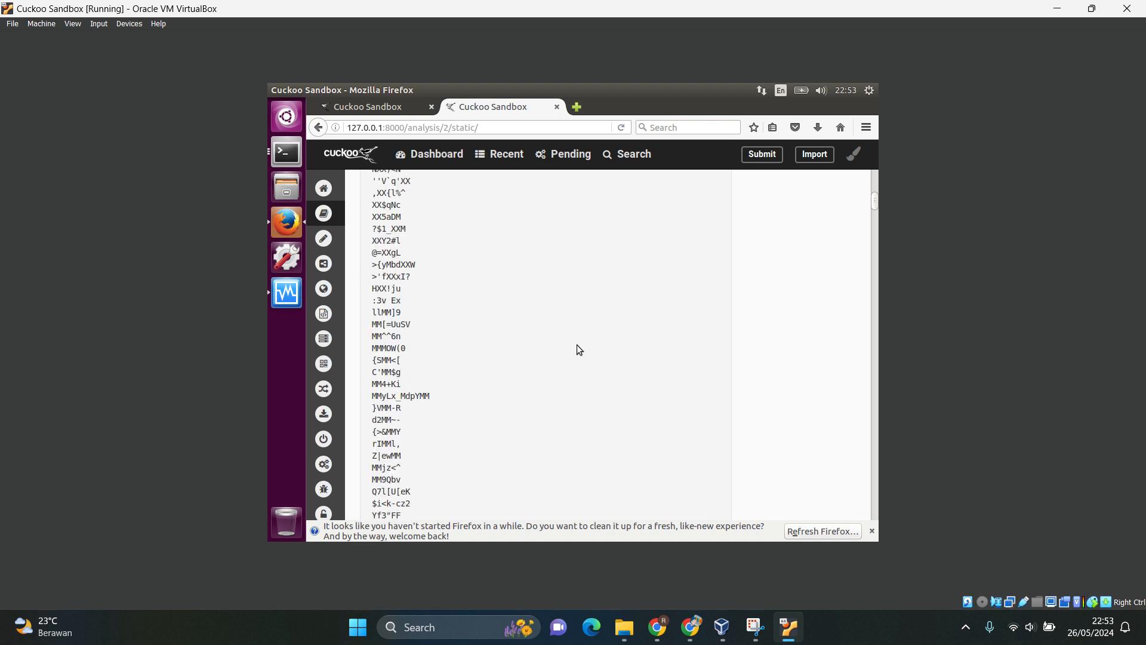
pyautogui.scroll(-10, 577, 350)
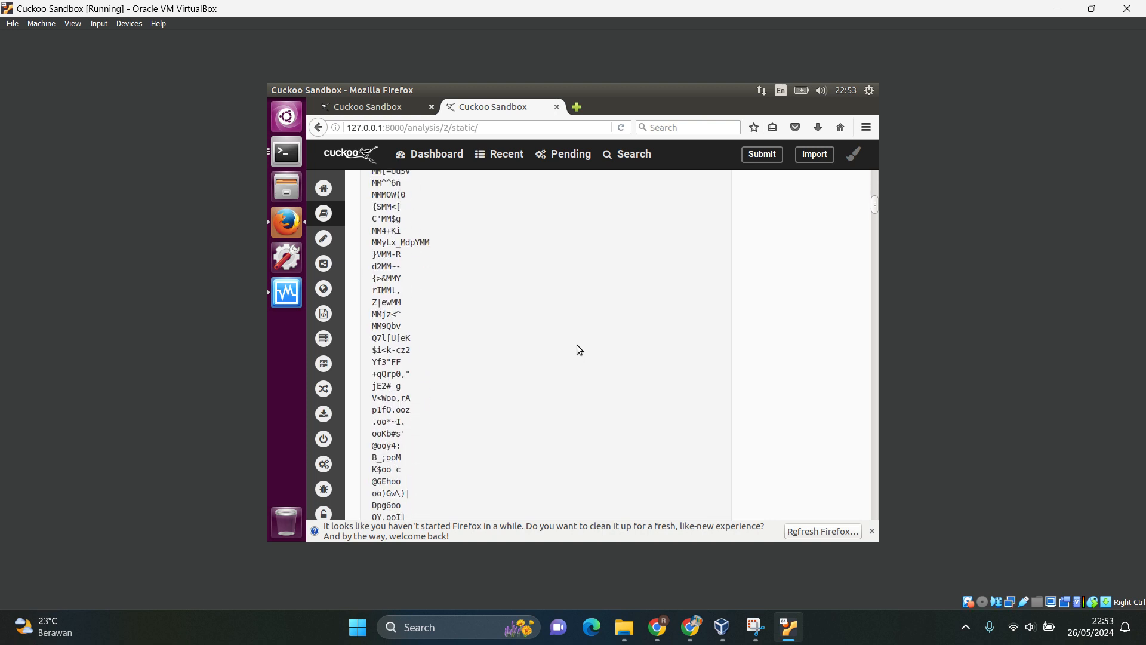
pyautogui.scroll(-10, 577, 350)
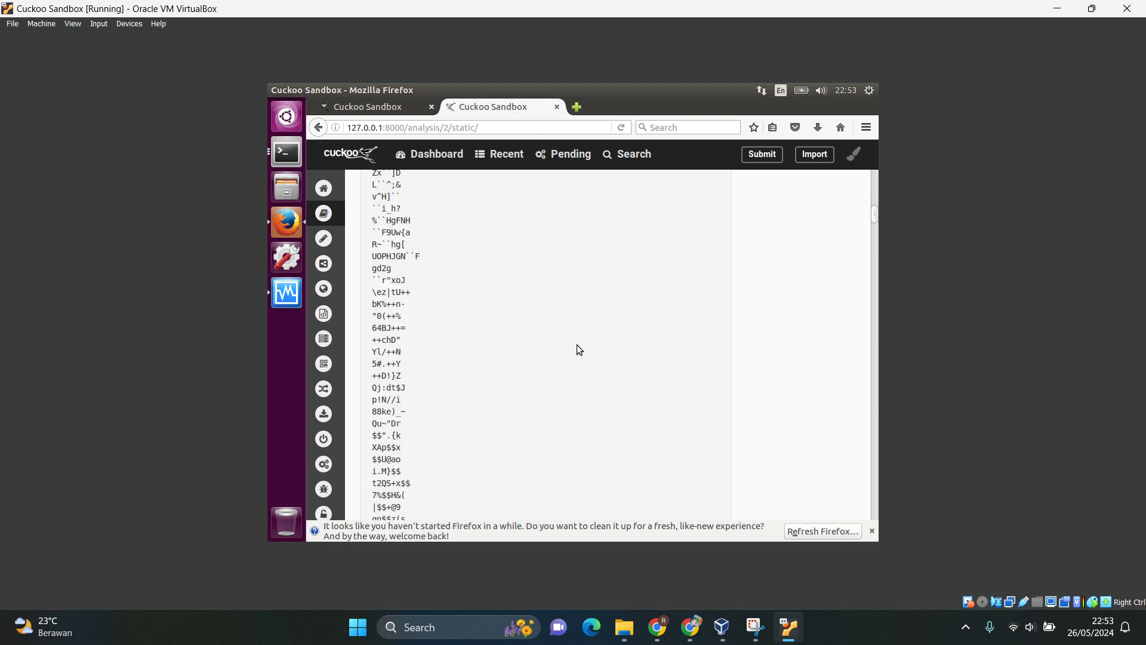
pyautogui.scroll(-8, 577, 346)
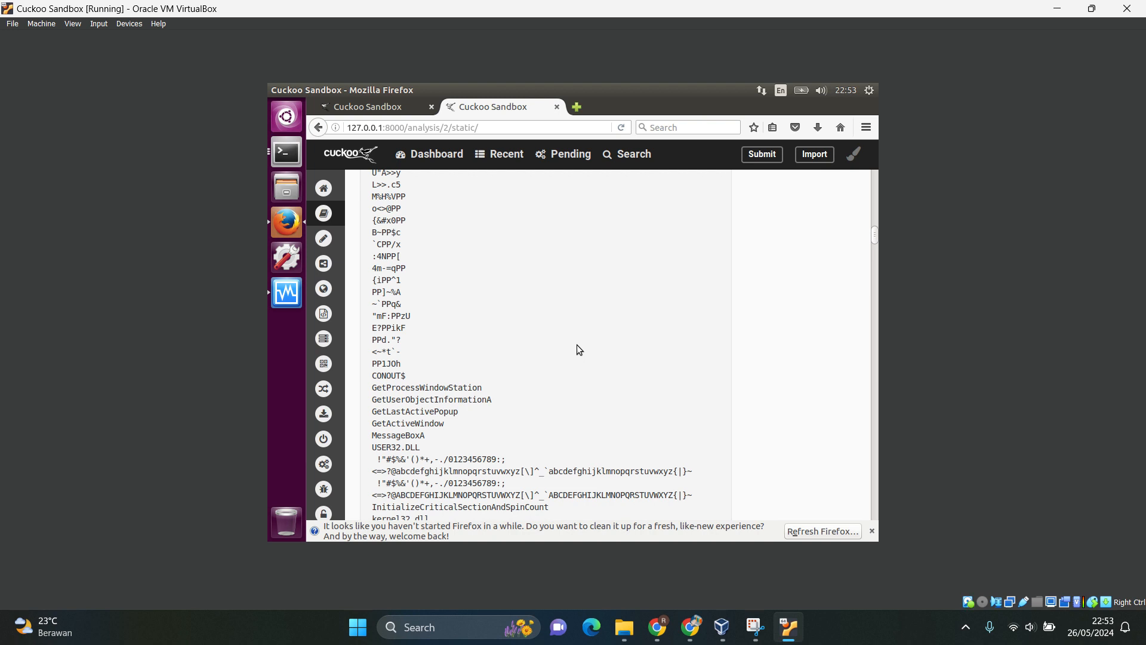
# Examine the readable strings further down the list: runtime error messages, DLL names, the PDB path, and Windows API function names.
pyautogui.scroll(-5, 577, 345)
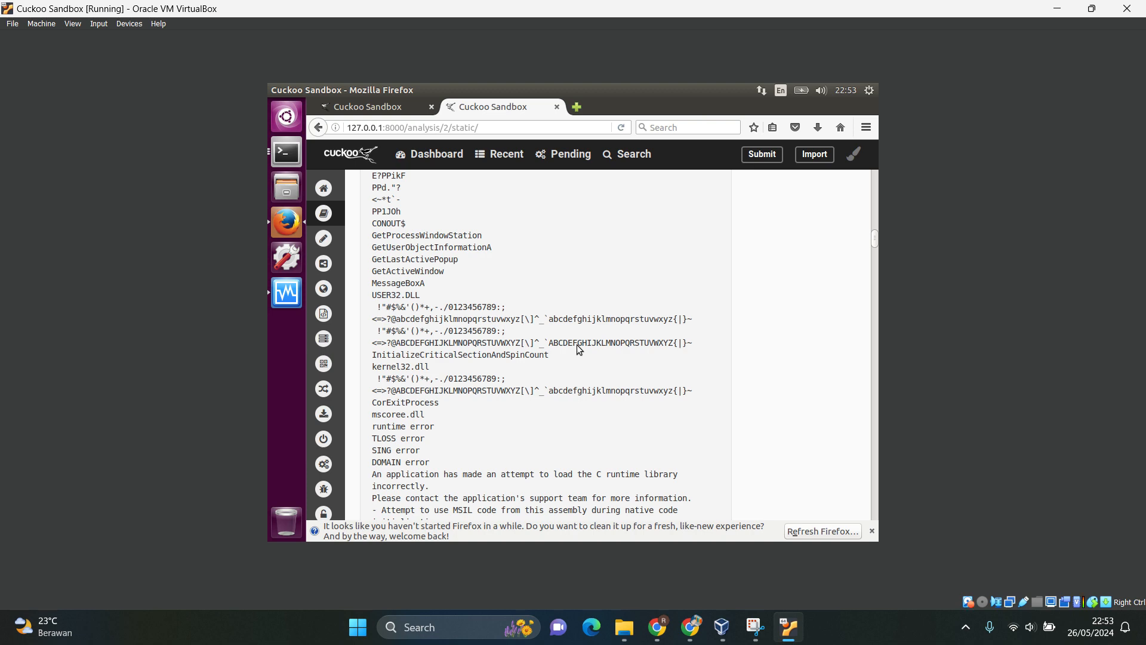
pyautogui.scroll(-5, 576, 345)
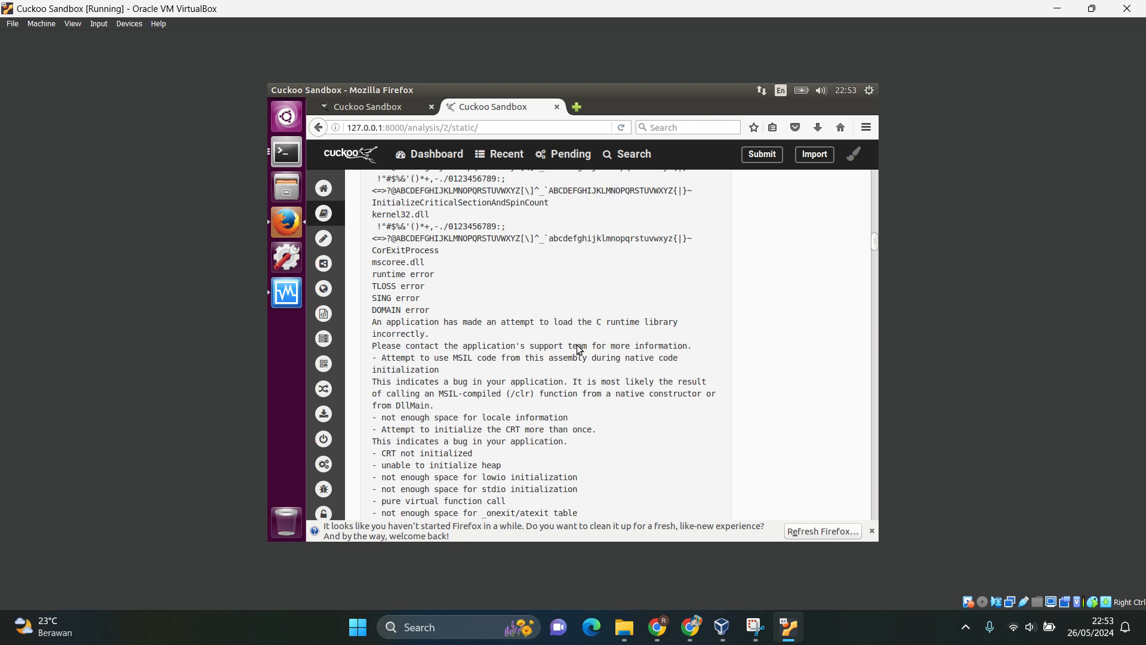
pyautogui.scroll(-4, 576, 349)
pyautogui.scroll(-7, 576, 349)
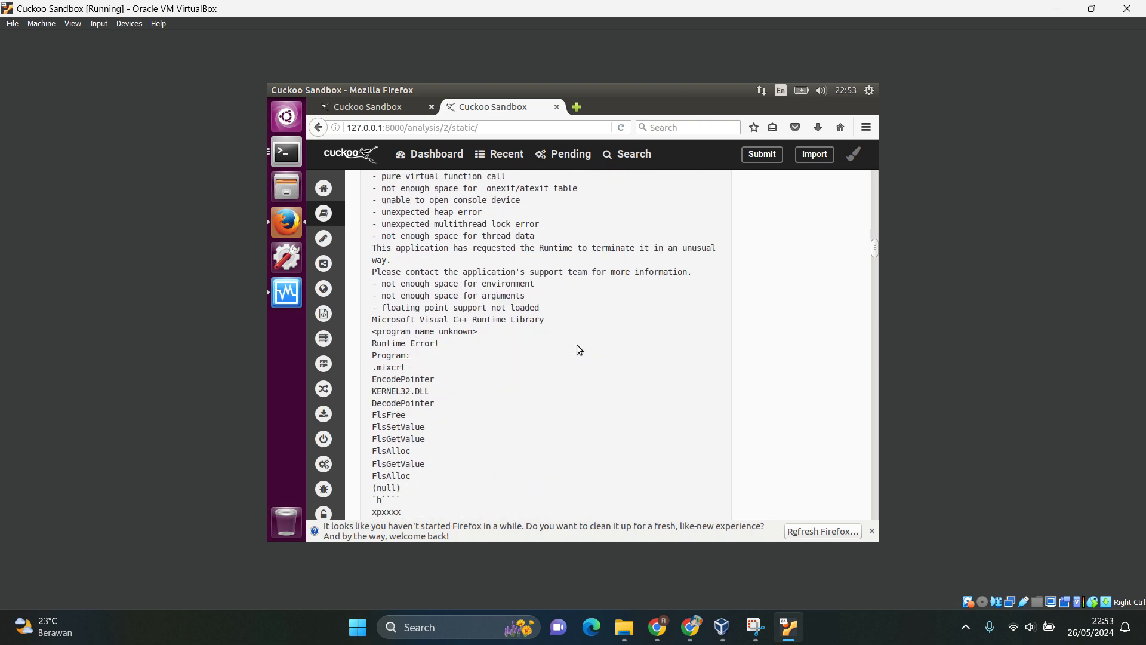
pyautogui.scroll(-1, 576, 350)
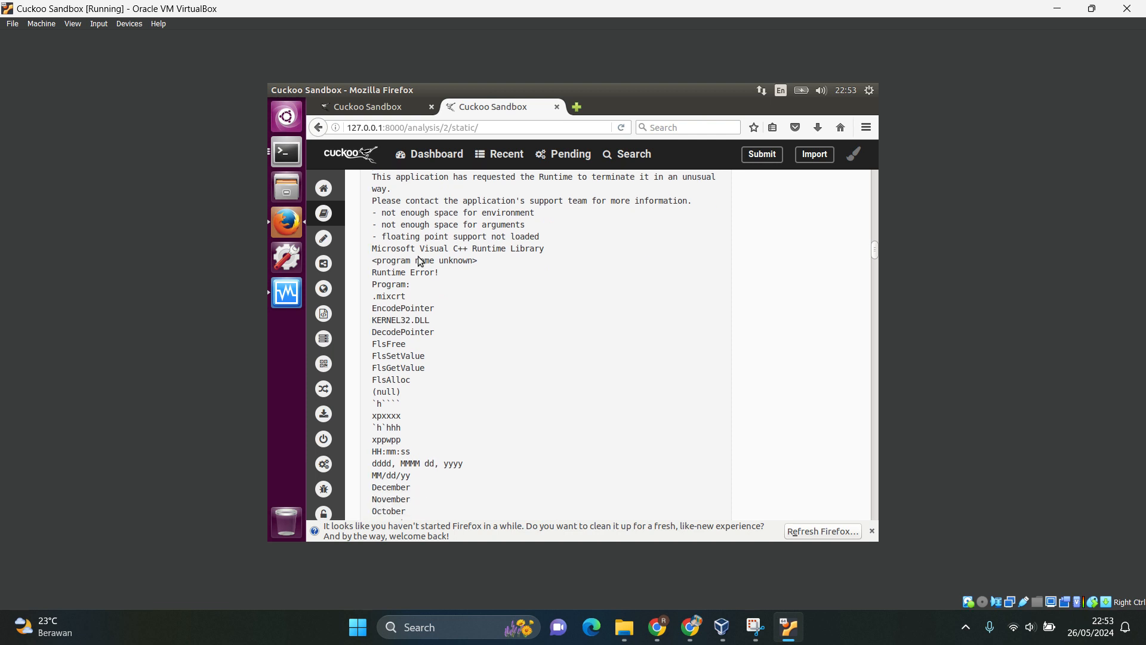
pyautogui.scroll(-5, 417, 508)
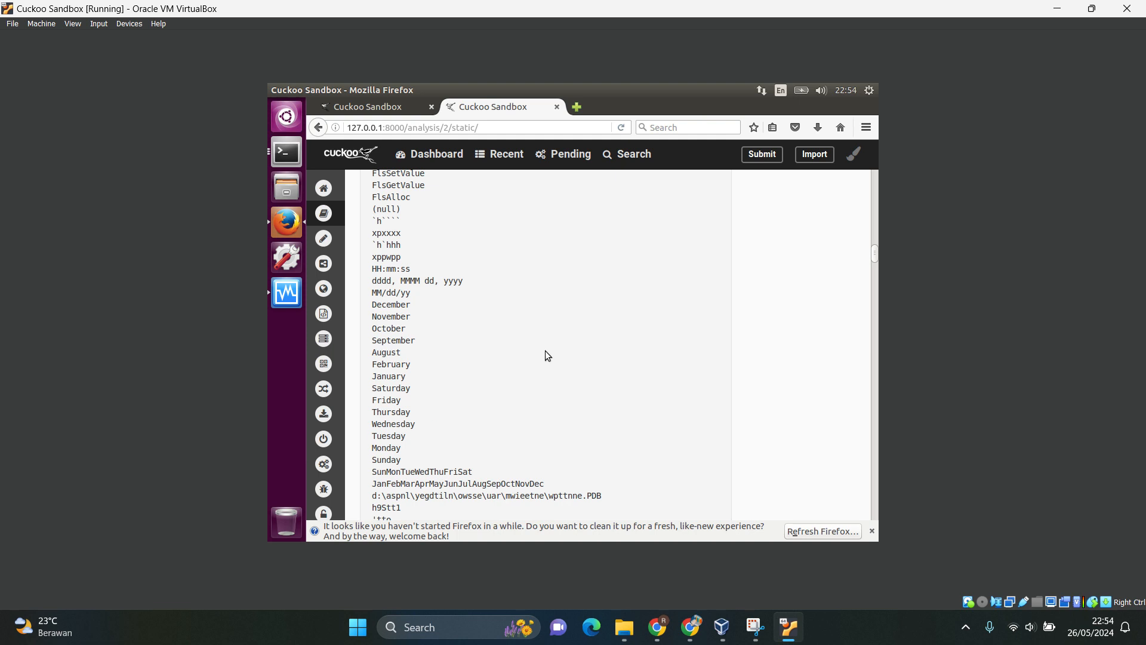
pyautogui.scroll(-8, 546, 352)
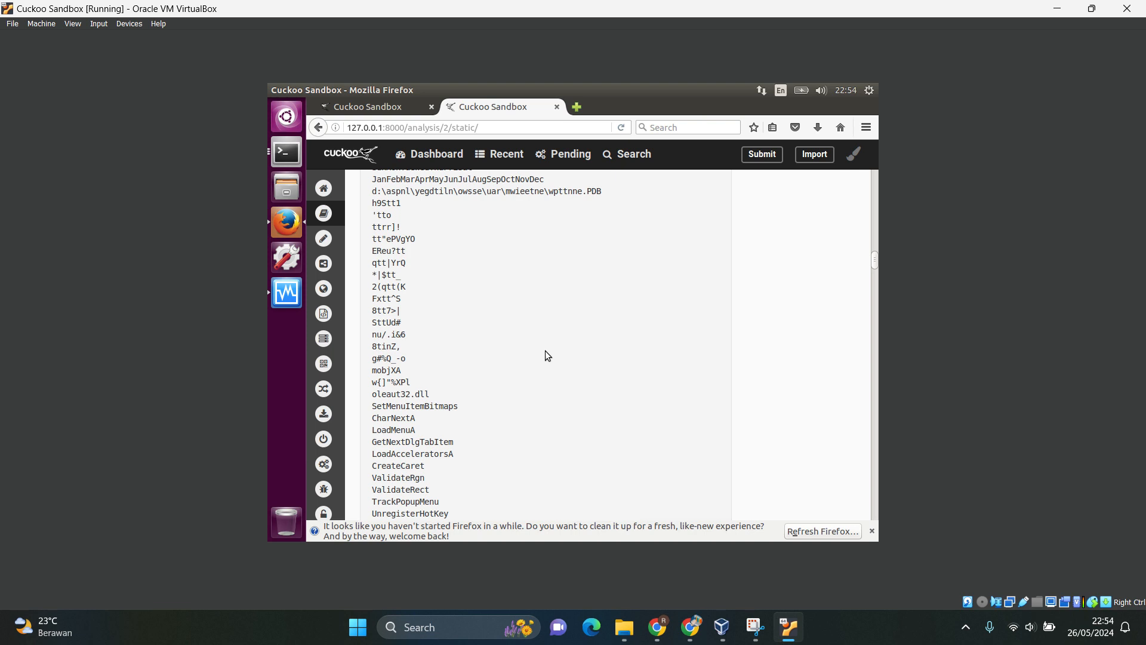
pyautogui.scroll(-3, 547, 356)
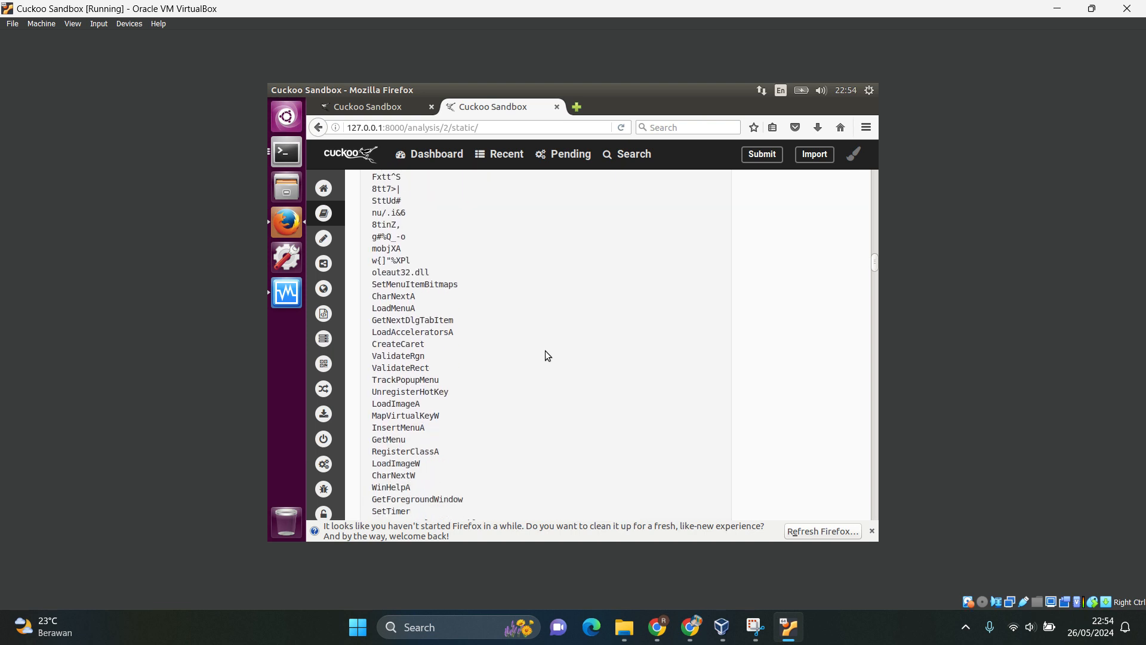
pyautogui.scroll(-4, 400, 375)
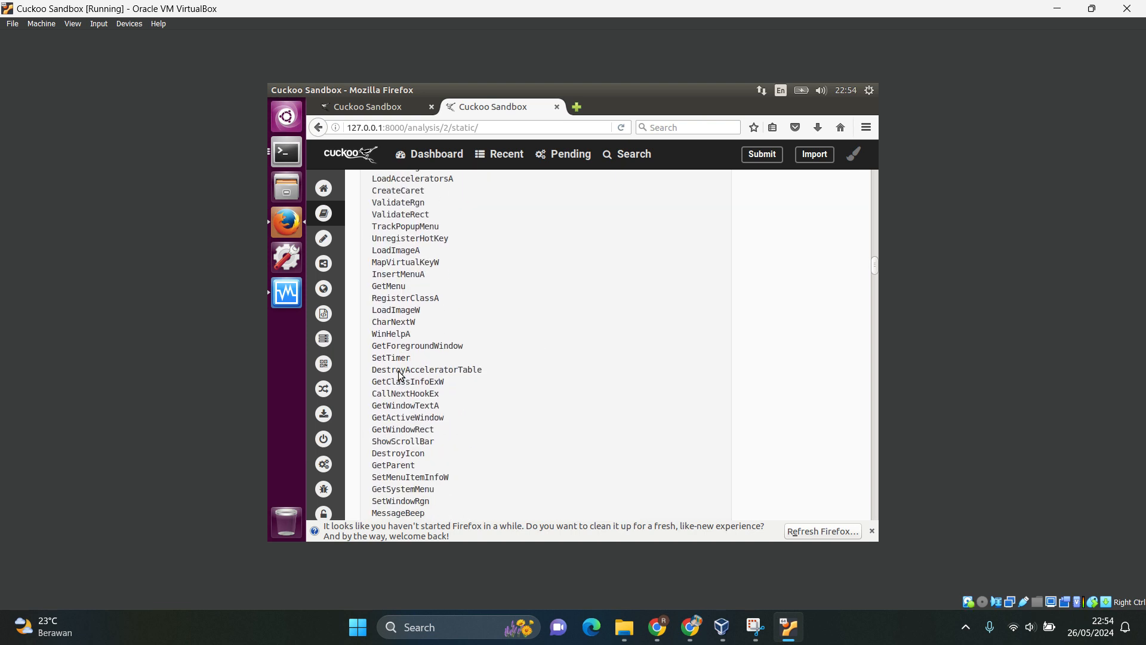
# Return to the start of the strings list and highlight "!This program cannot be run in DOS mode." for inspection, then clear the selection.
pyautogui.scroll(10, 400, 375)
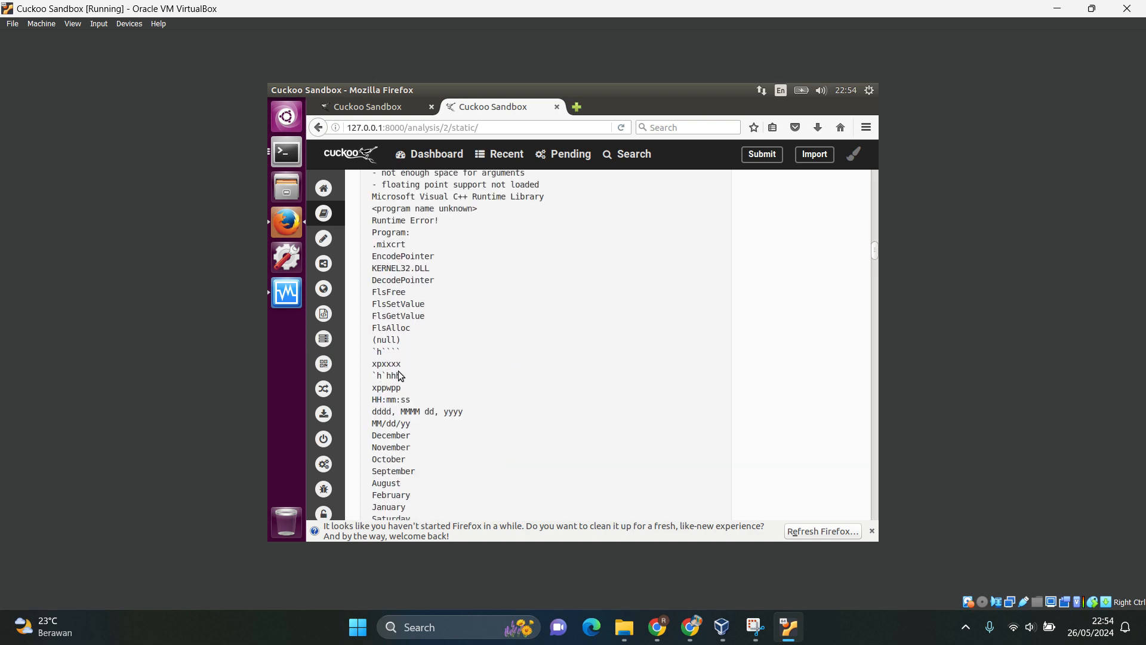
pyautogui.scroll(15, 400, 375)
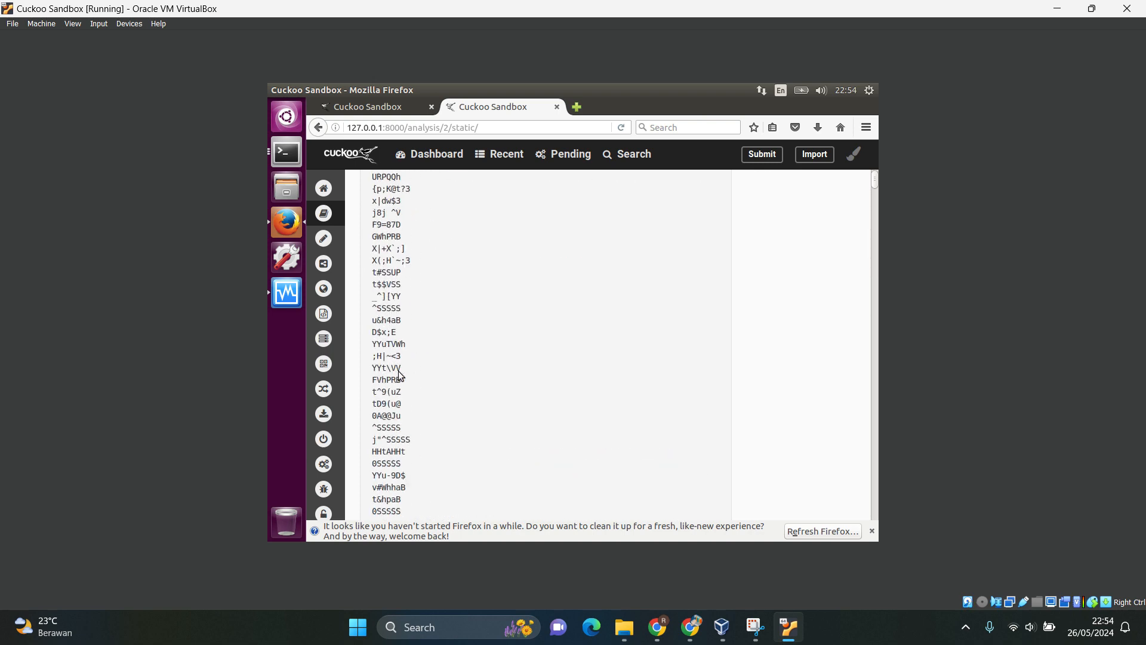
pyautogui.scroll(5, 399, 370)
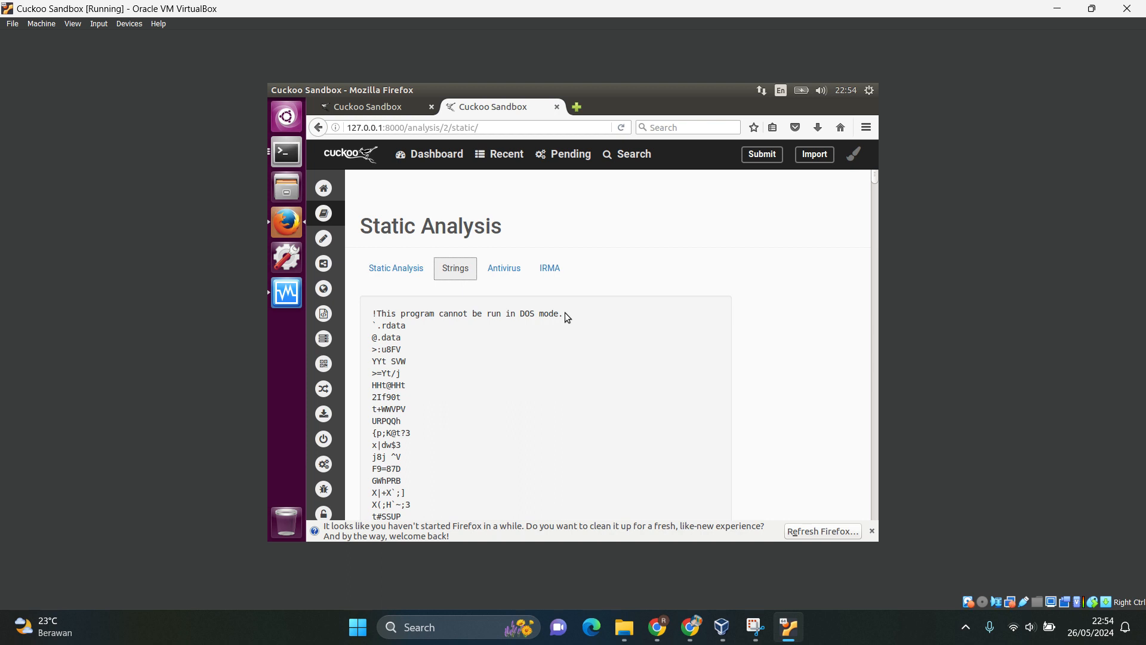
pyautogui.moveTo(564, 312); pyautogui.dragTo(370, 316)
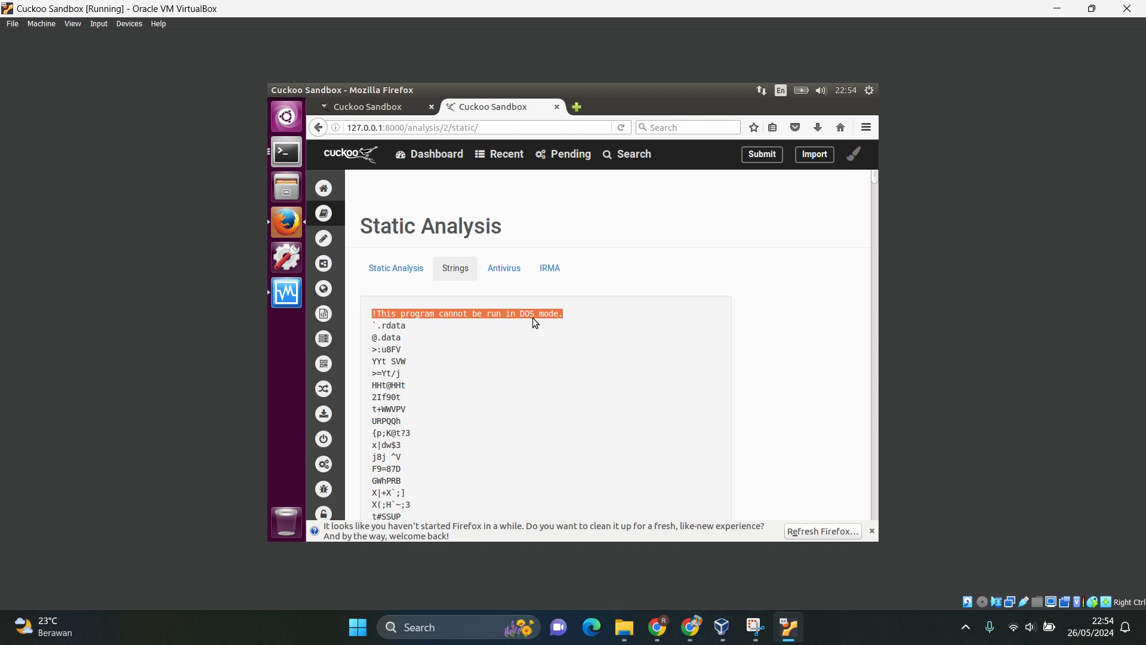
pyautogui.click(593, 300)
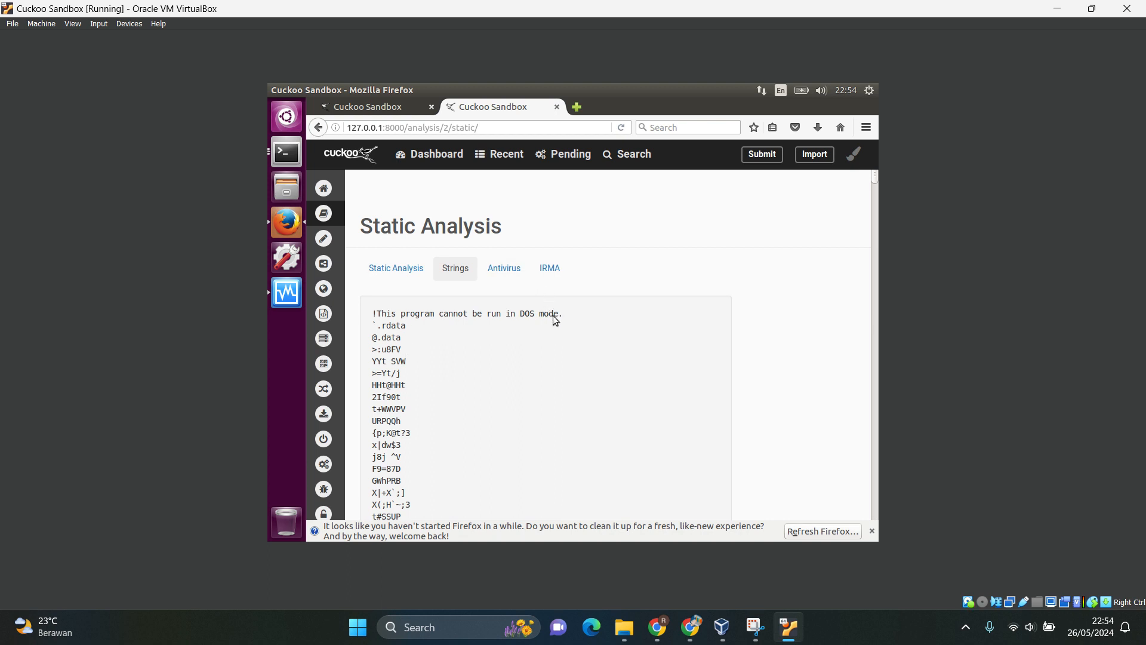
pyautogui.moveTo(573, 313); pyautogui.dragTo(380, 307)
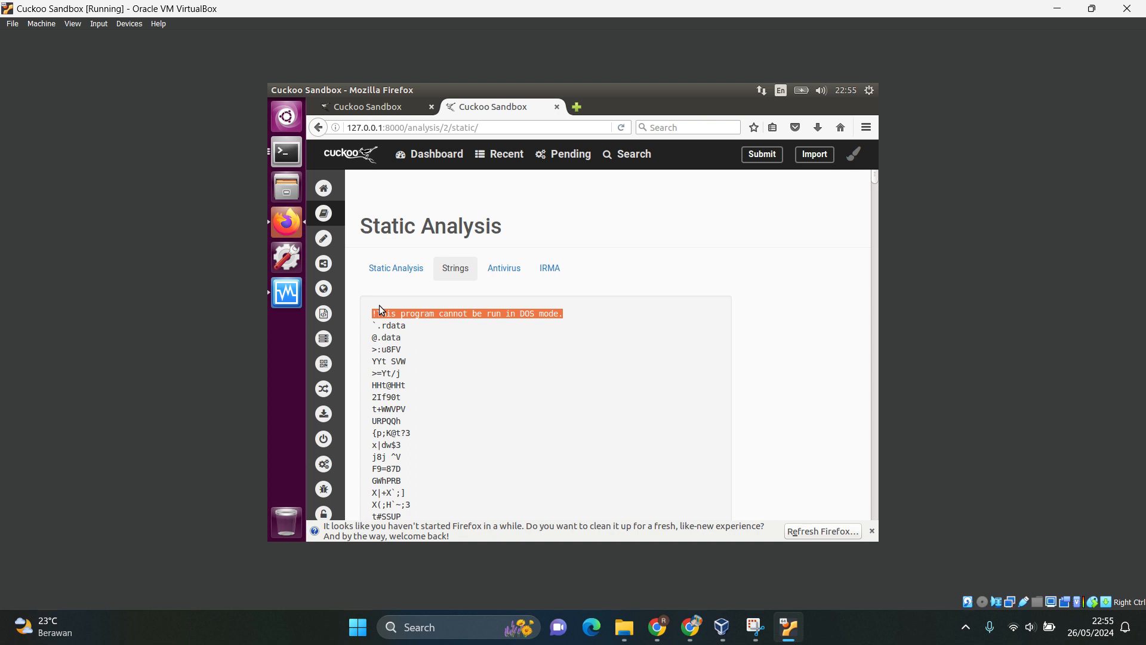
pyautogui.click(699, 234)
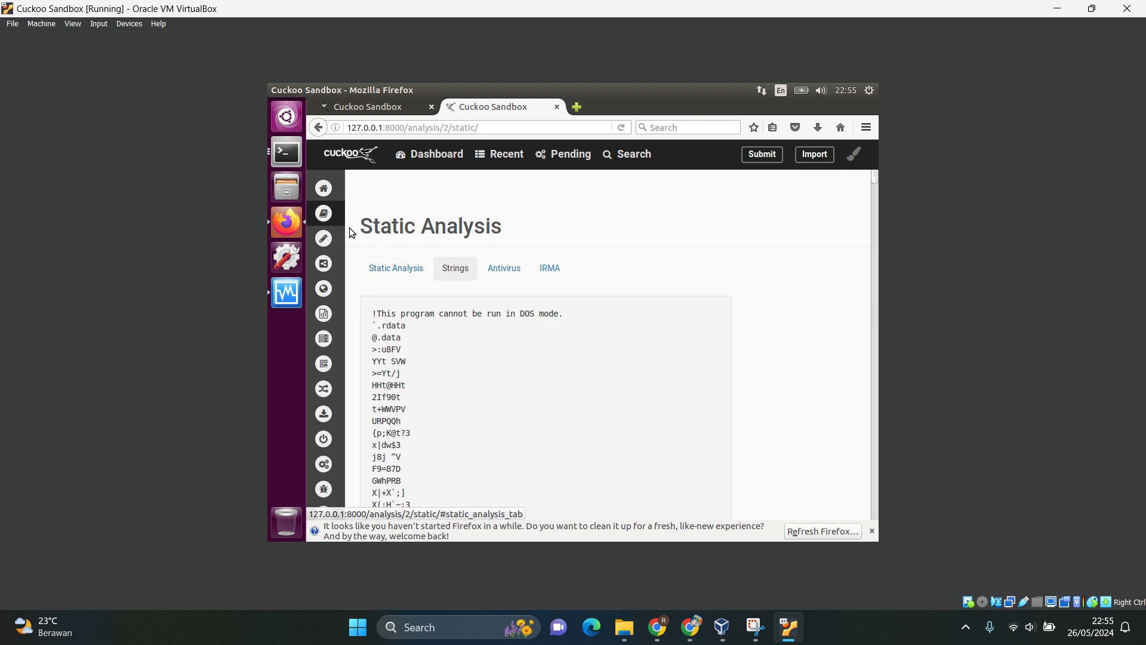
# Open the report's Behavioral Analysis page and examine the process tree, the malware3.bin process contents, and the API call categories.
pyautogui.moveTo(365, 240)
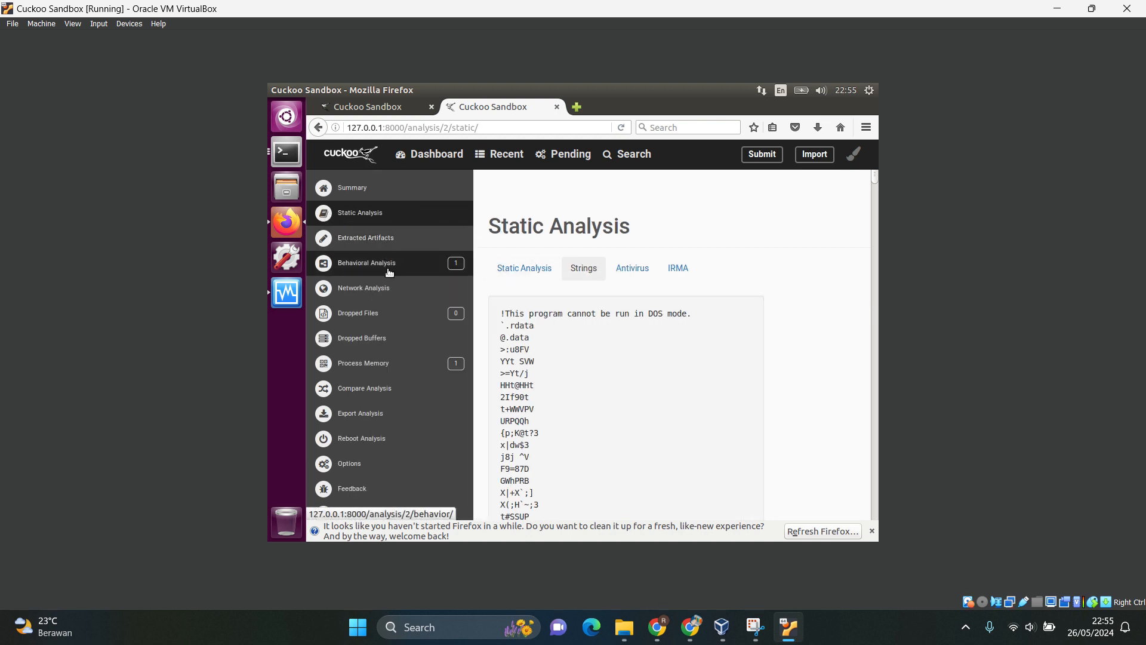
pyautogui.click(371, 272)
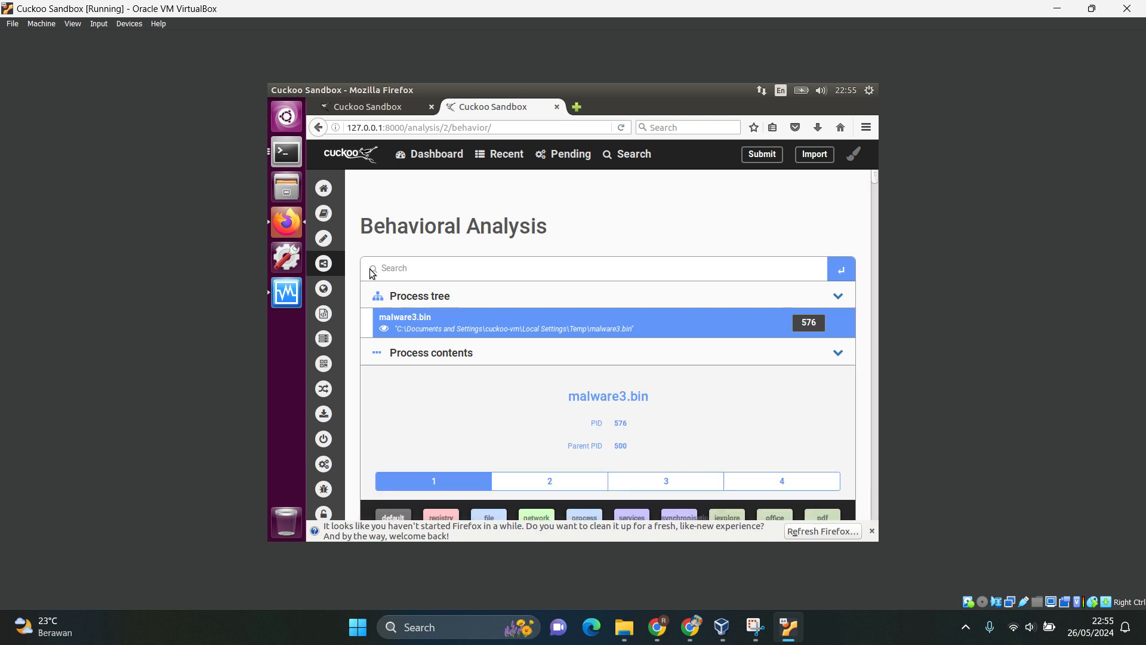
pyautogui.scroll(-2, 448, 435)
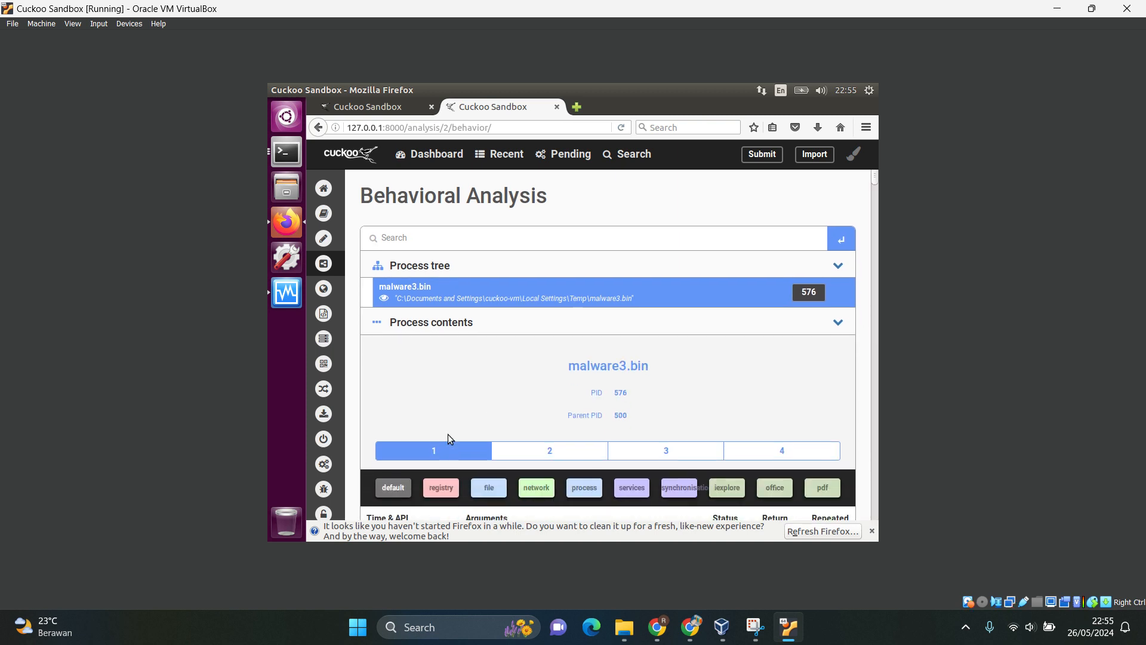
pyautogui.scroll(-1, 448, 435)
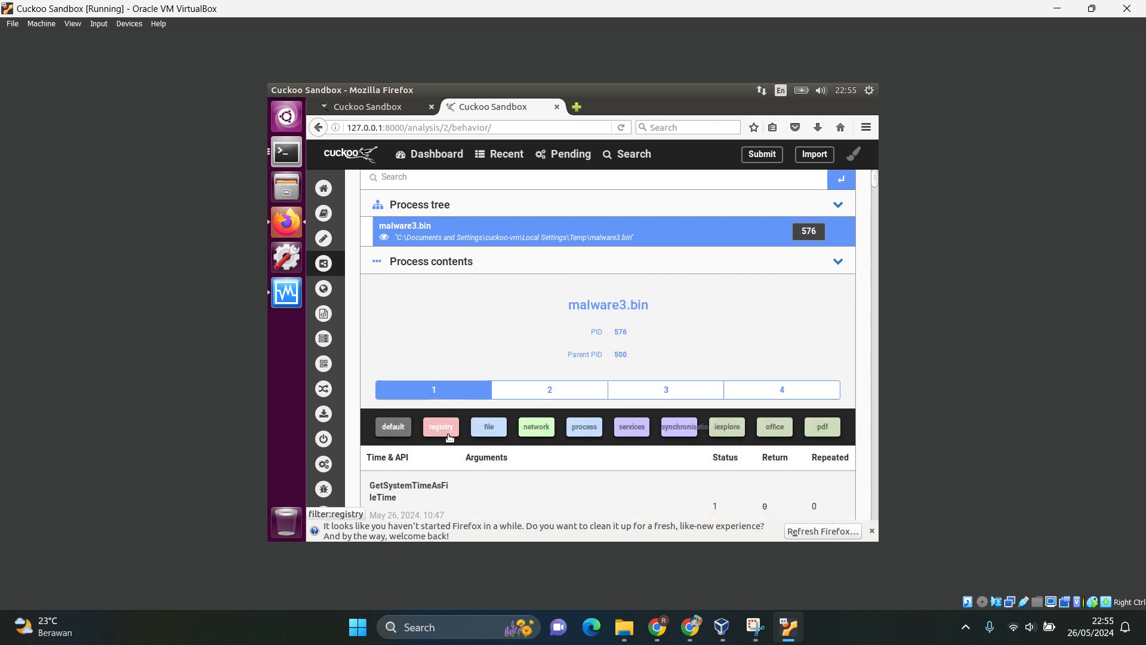
pyautogui.scroll(-5, 530, 421)
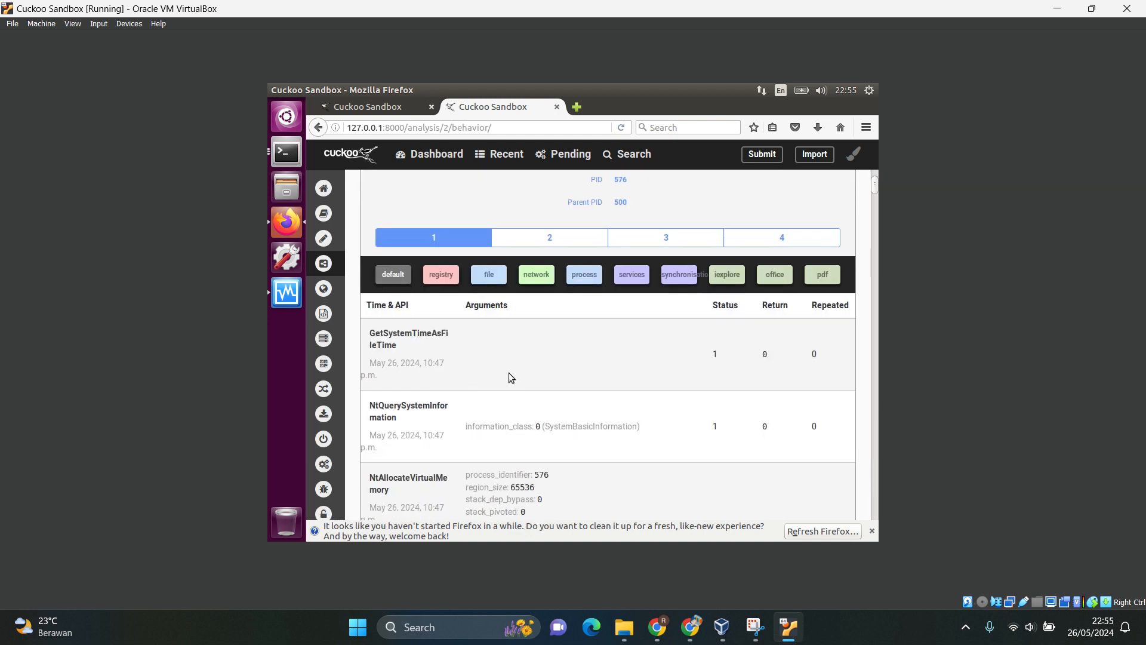
pyautogui.scroll(-1, 508, 377)
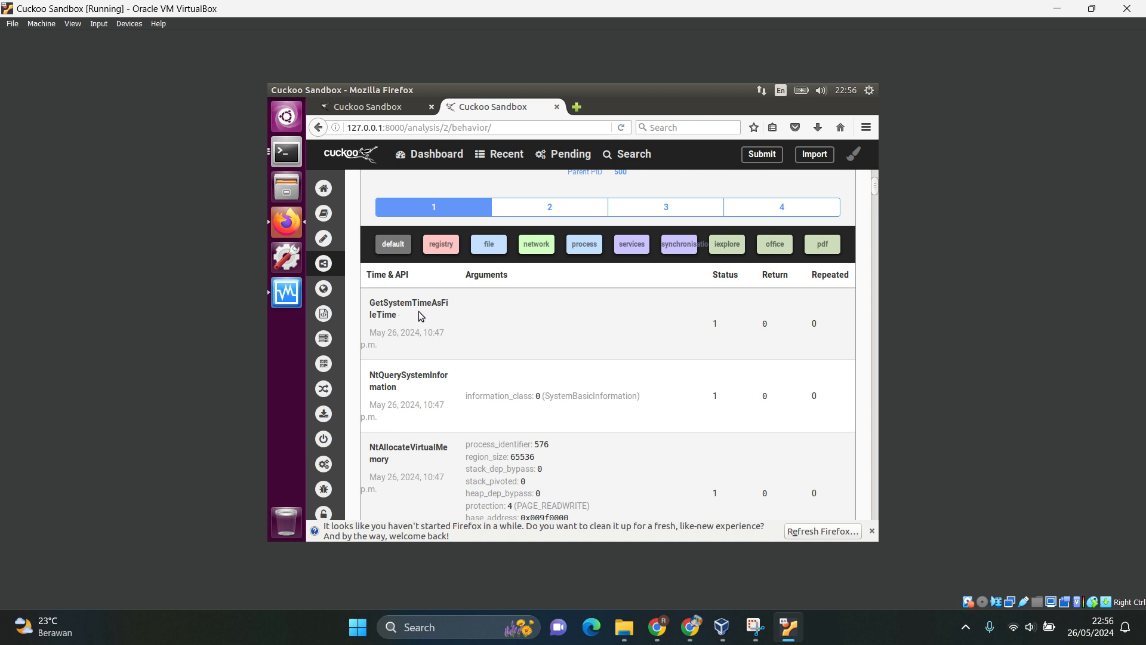
# Examine the malware3.bin API calls with their arguments, status and return values, and go back to the start of the behavioral analysis.
pyautogui.scroll(-3, 419, 312)
pyautogui.scroll(-2, 419, 313)
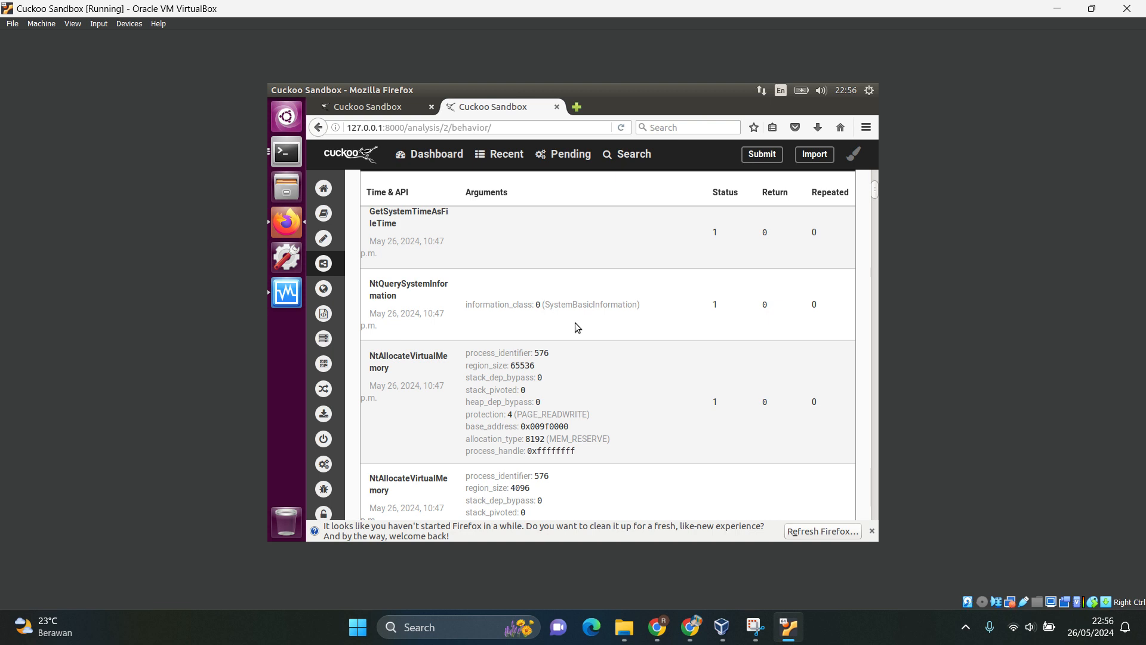
pyautogui.scroll(-2, 576, 326)
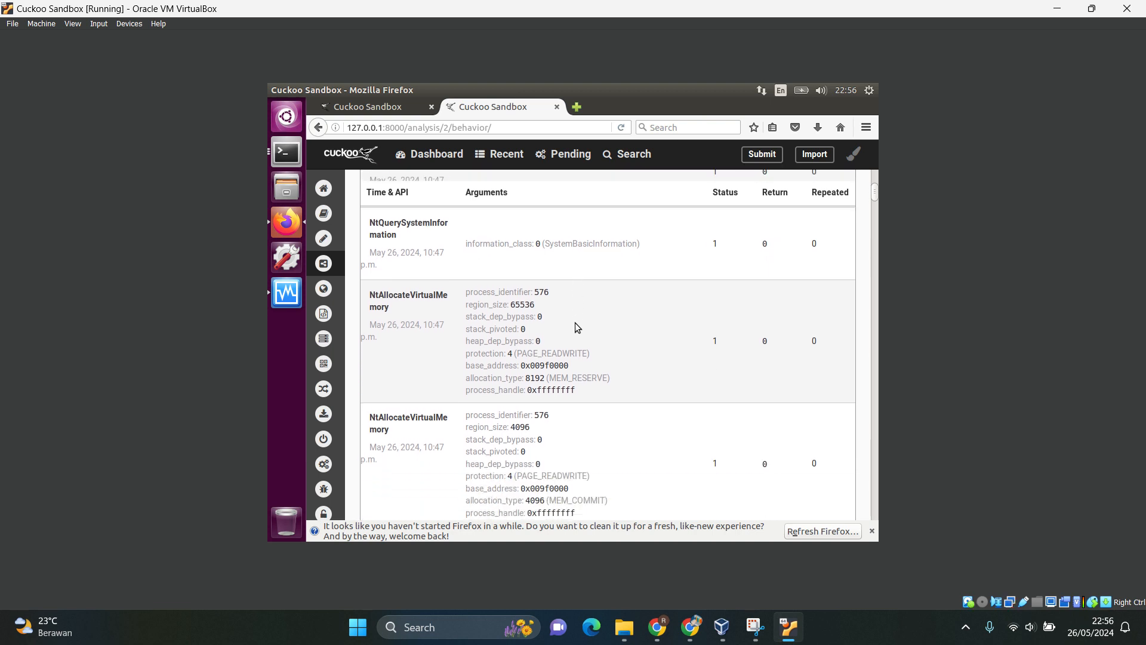
pyautogui.scroll(-3, 576, 325)
pyautogui.scroll(5, 576, 326)
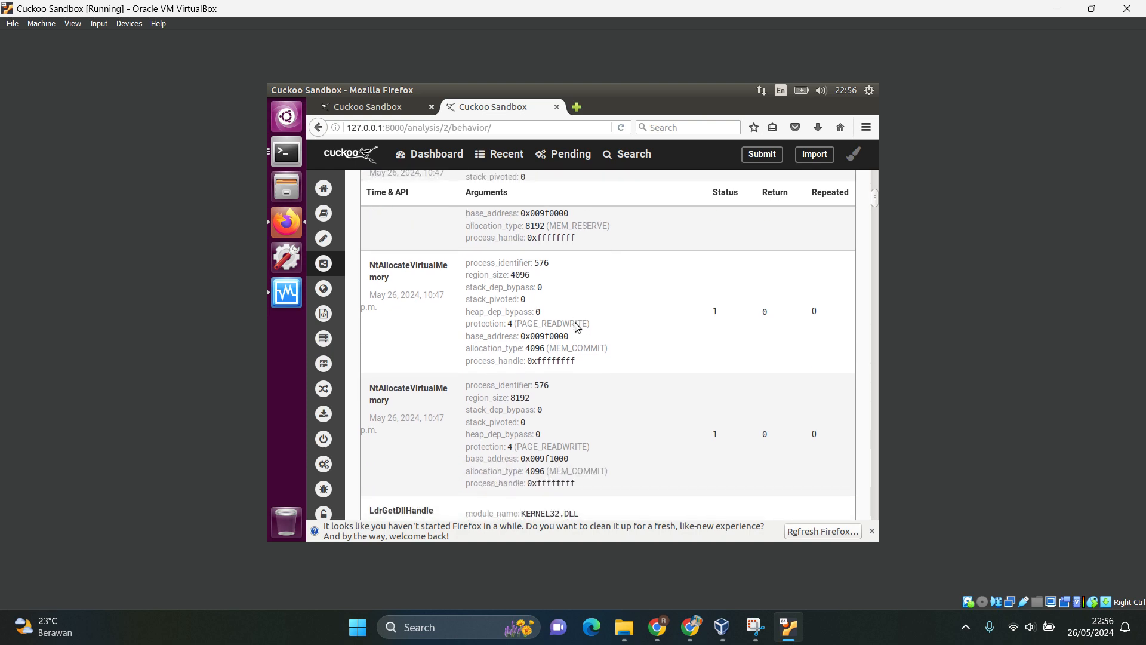
pyautogui.scroll(-8, 577, 327)
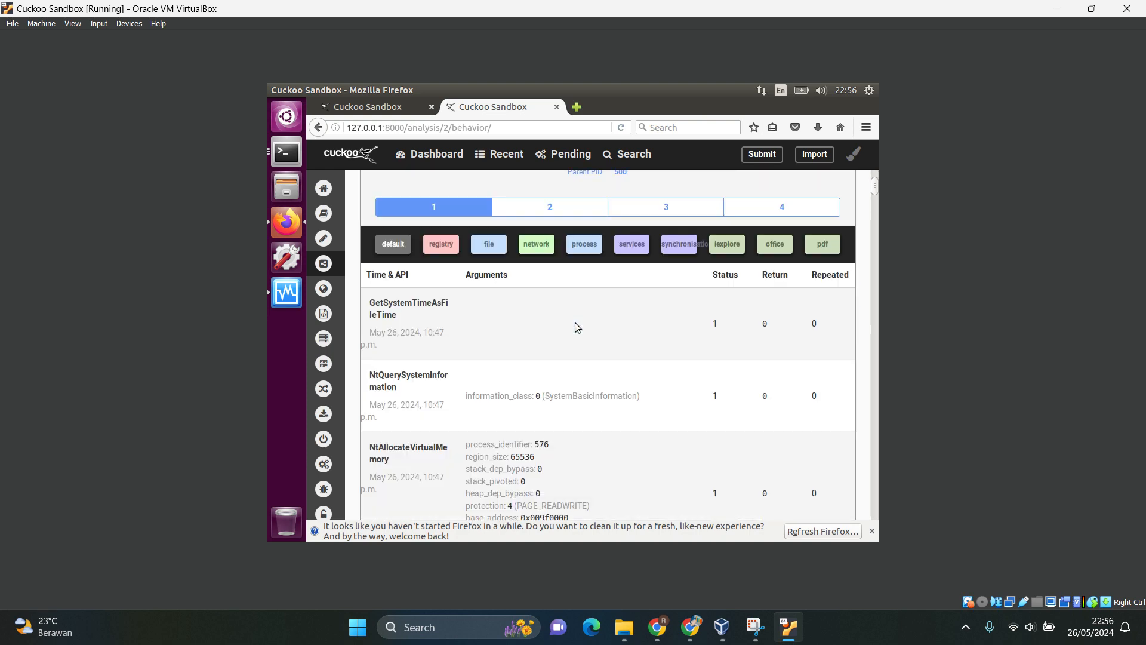
pyautogui.scroll(-10, 575, 327)
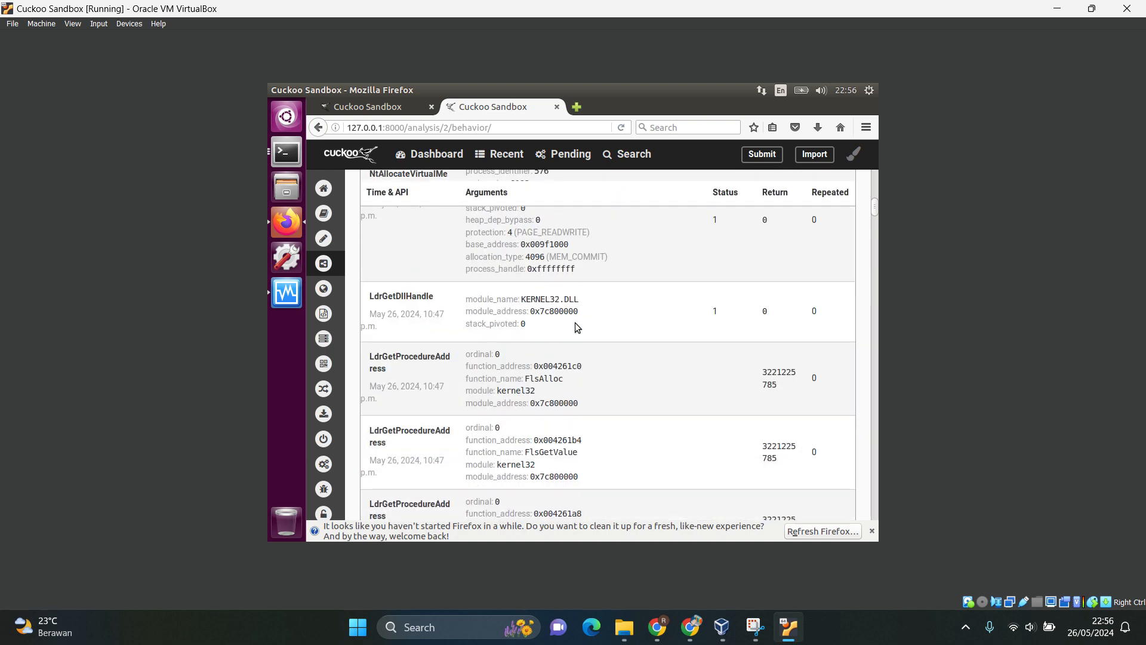
pyautogui.scroll(15, 575, 323)
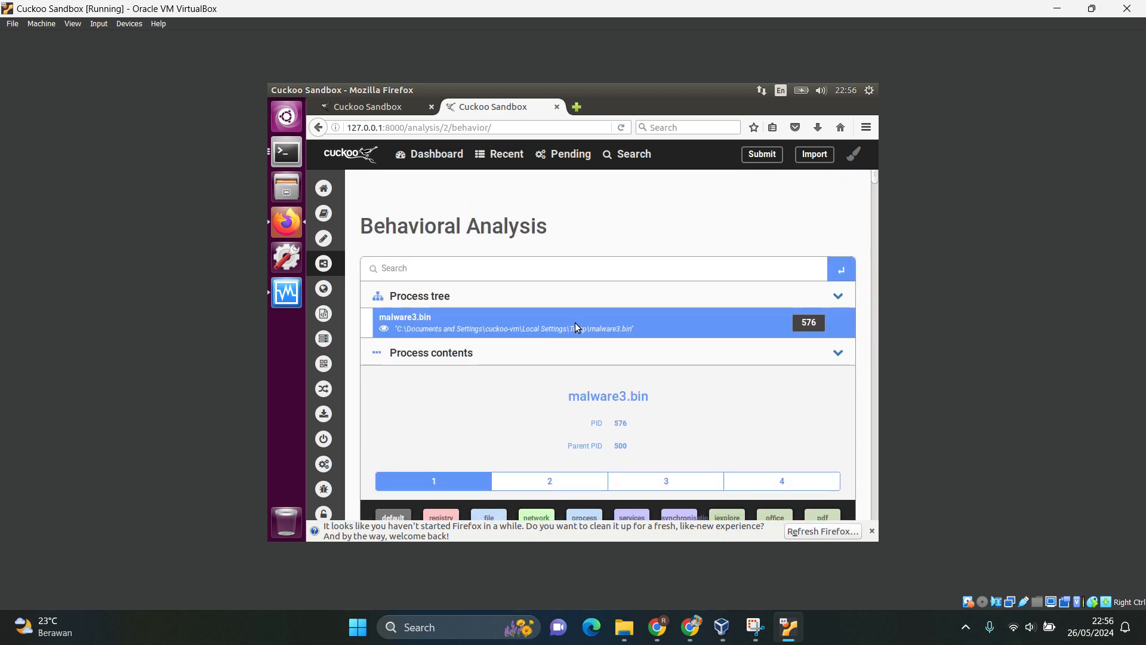
# Filter the malware3.bin API calls by registry and highlight the Name-Space Handler registry key in the first RegEnumKeyExA call for inspection.
pyautogui.scroll(-4, 575, 322)
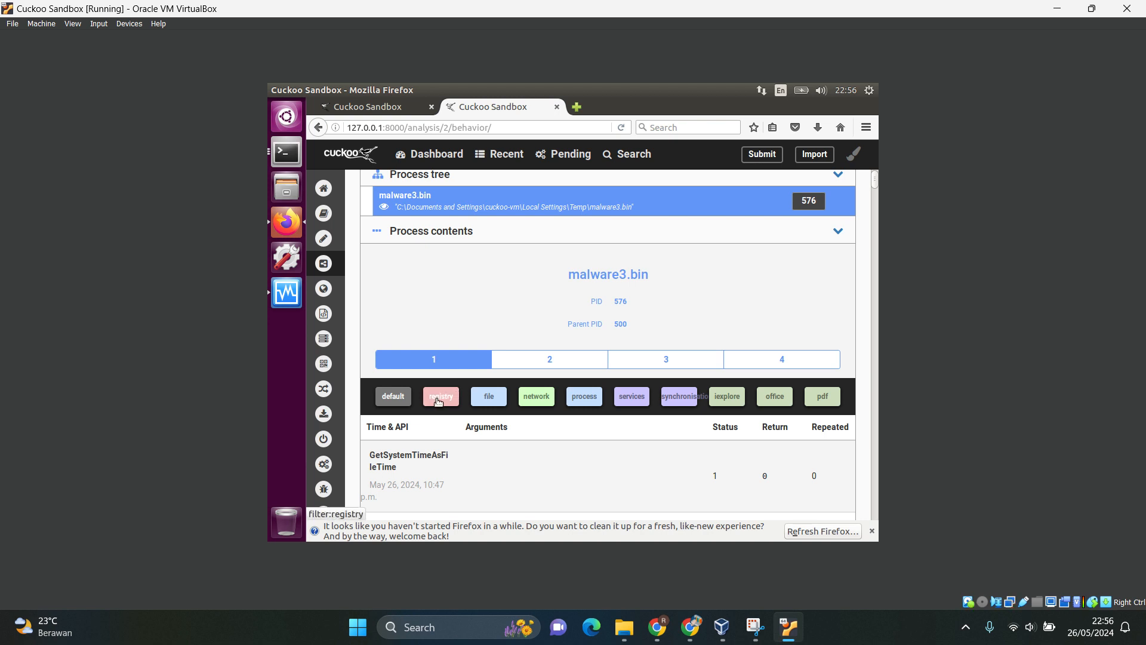
pyautogui.click(439, 398)
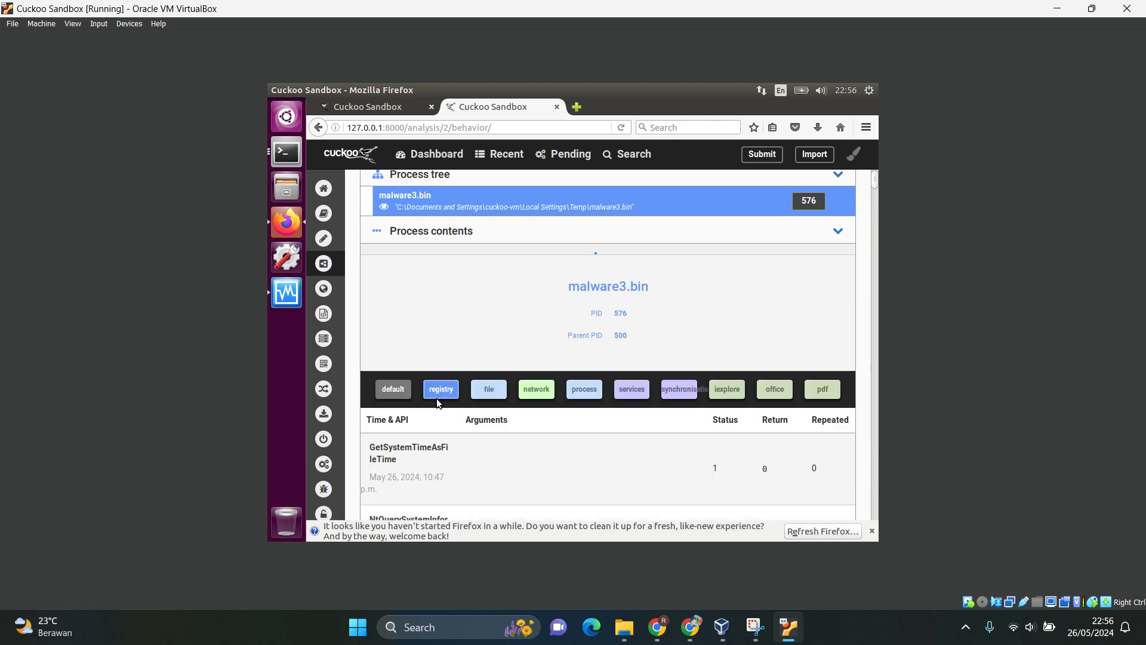
pyautogui.scroll(-3, 554, 380)
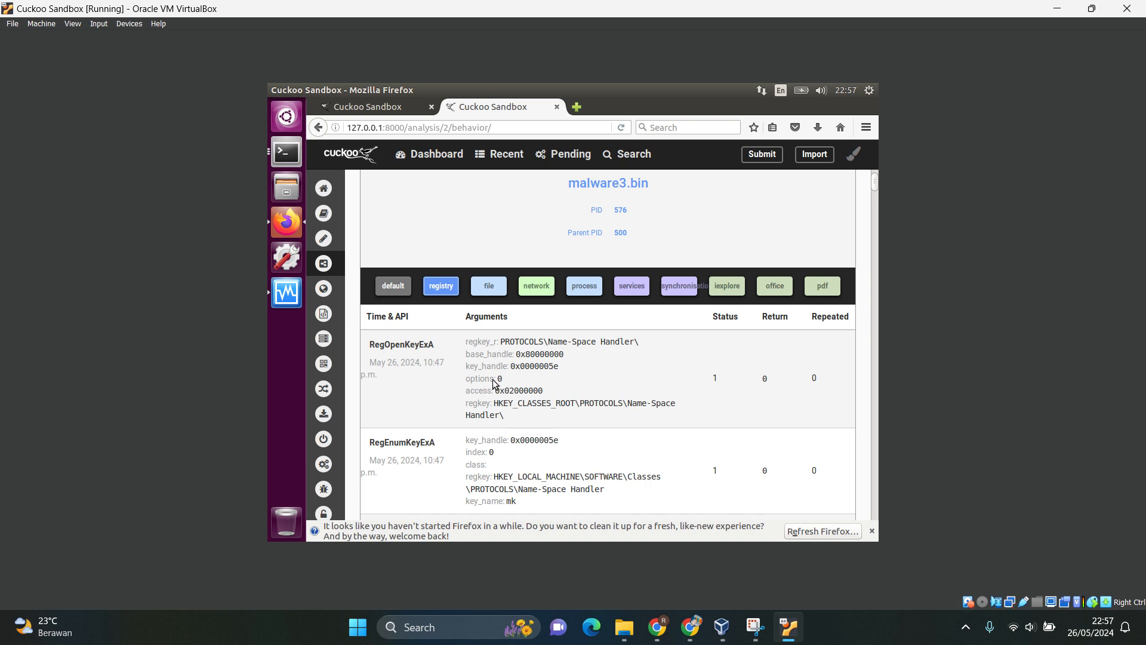
pyautogui.tripleClick(507, 416)
pyautogui.scroll(-3, 493, 409)
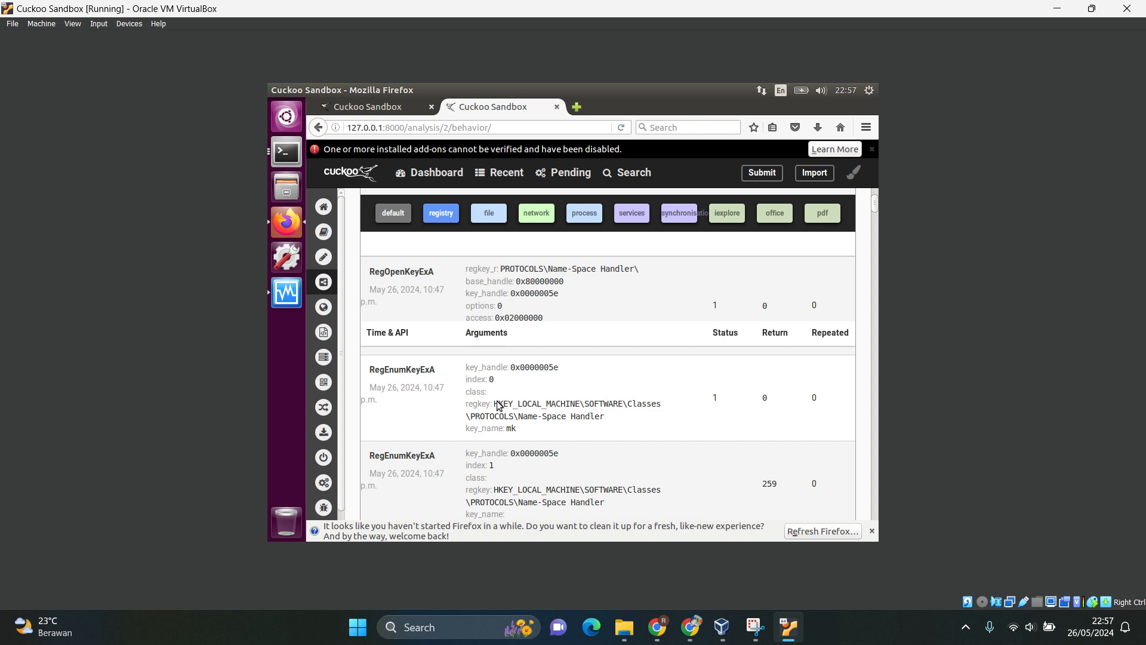
pyautogui.moveTo(498, 405); pyautogui.dragTo(601, 417)
pyautogui.scroll(-4, 602, 417)
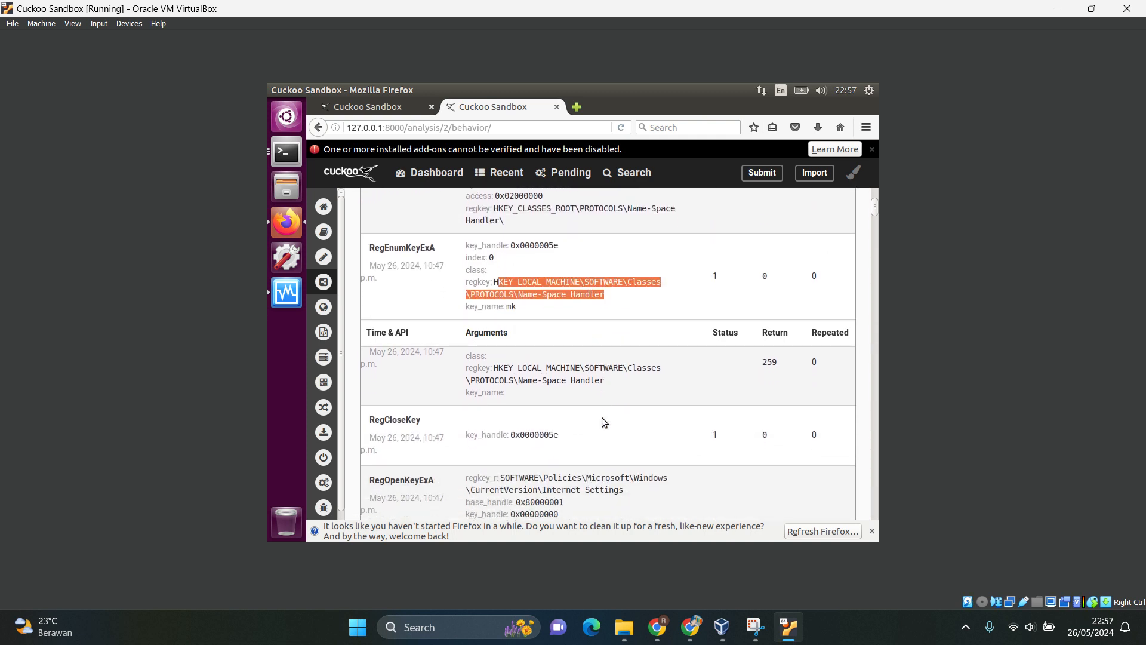
# Examine the registry calls that access the Internet Settings keys, with their arguments and return values, and go back to the process tree.
pyautogui.scroll(-6, 602, 421)
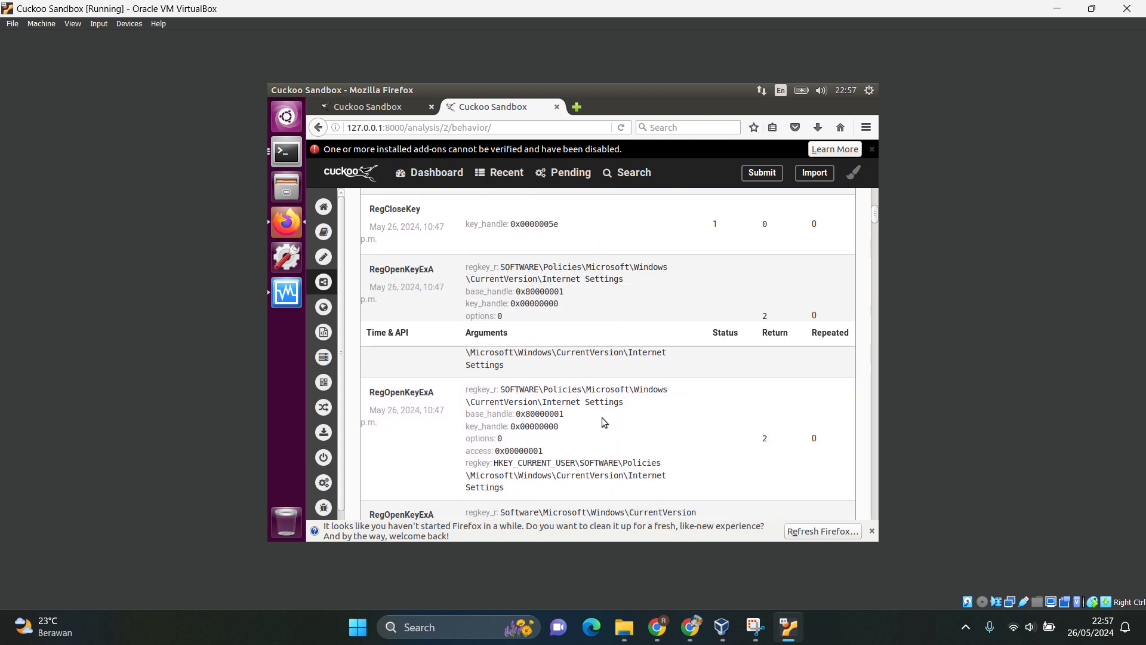
pyautogui.scroll(-5, 602, 418)
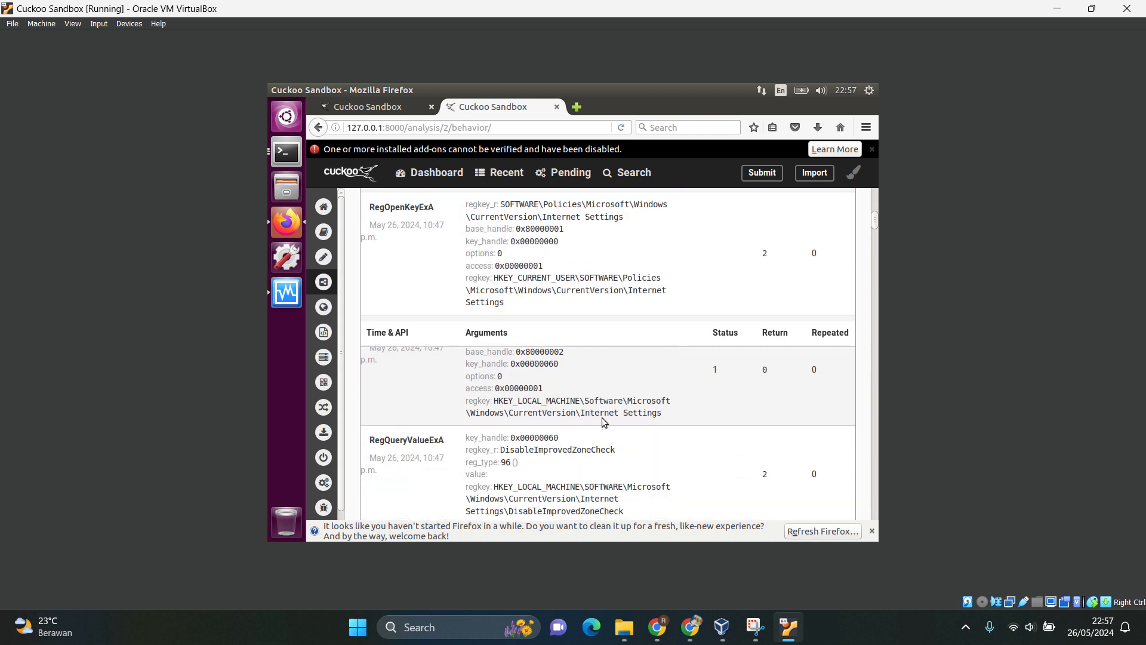
pyautogui.scroll(-5, 602, 421)
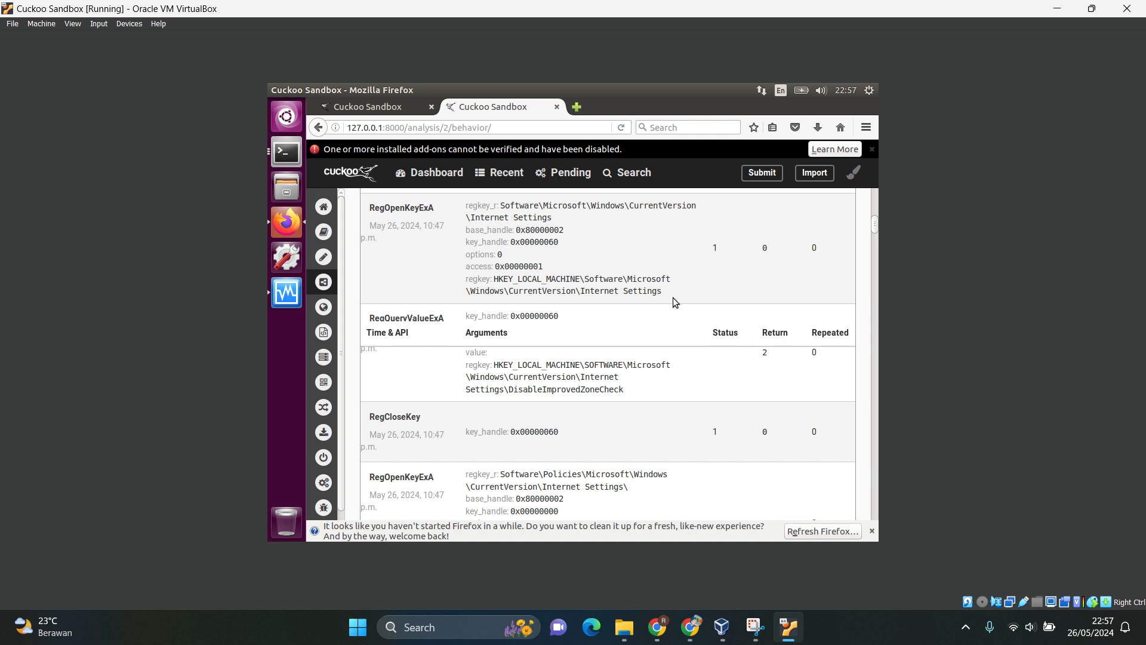
pyautogui.scroll(-5, 672, 297)
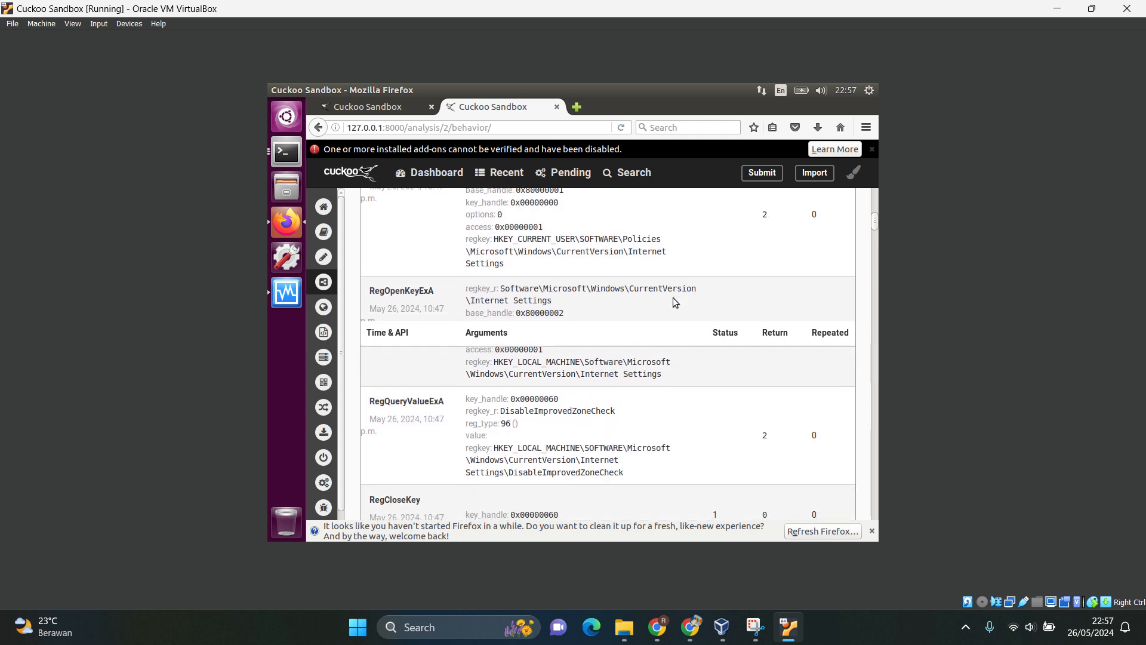
pyautogui.scroll(-5, 672, 297)
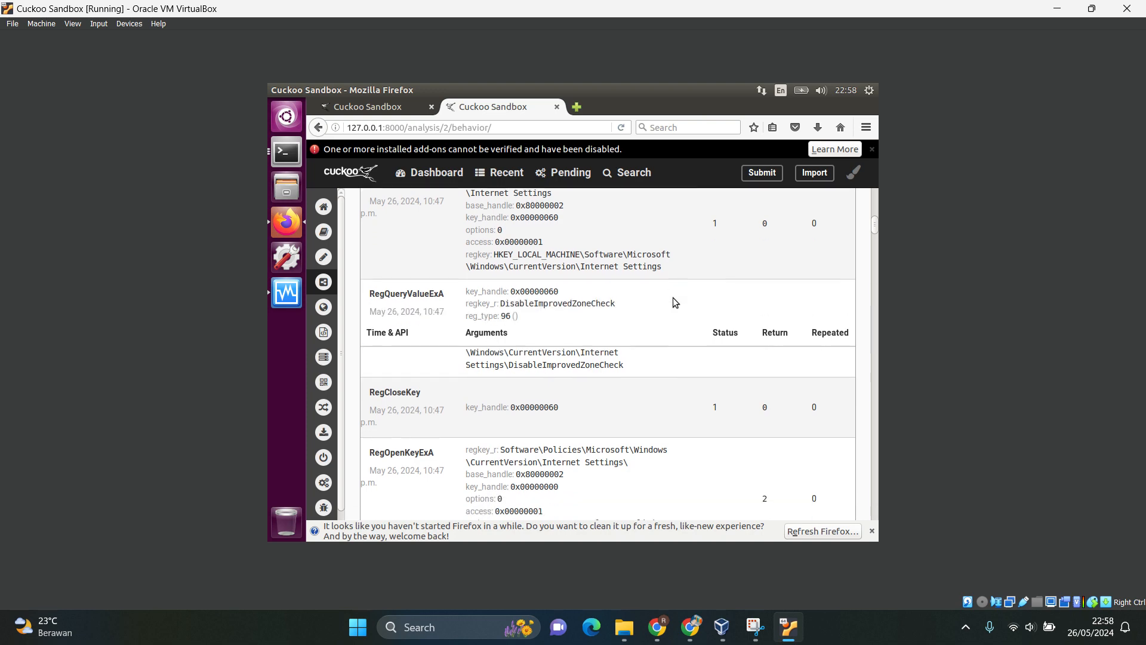
pyautogui.scroll(5, 672, 297)
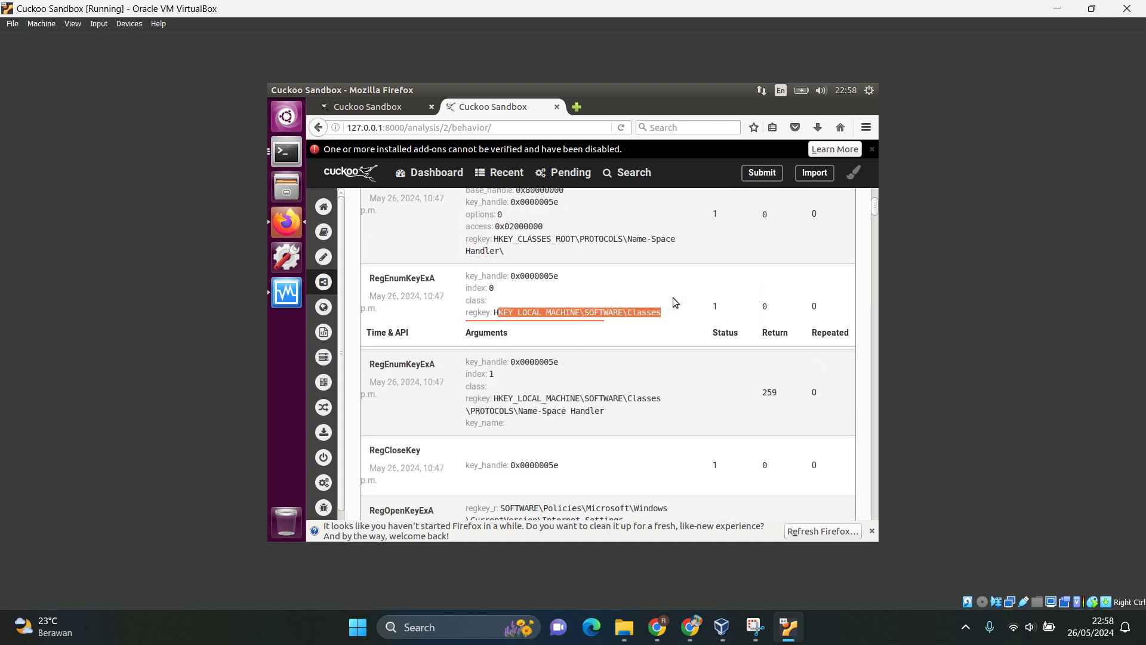
pyautogui.scroll(3, 674, 301)
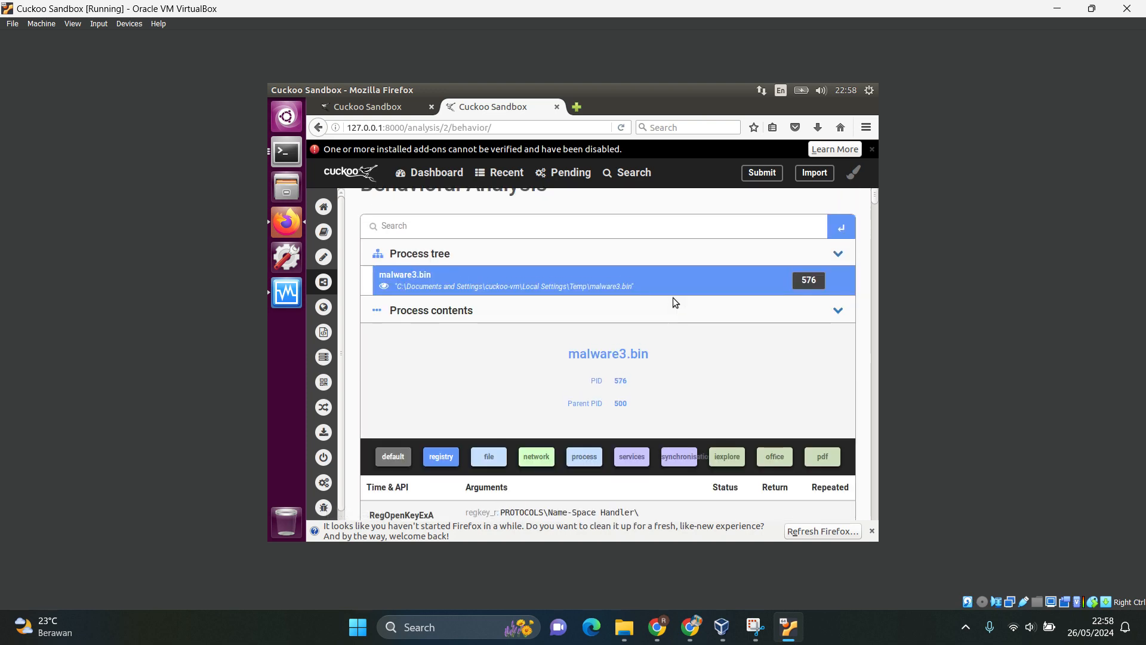
# Filter the malware3.bin API calls by file and examine the GetFileType and GetShortPathNameW calls with their file paths.
pyautogui.scroll(-1, 675, 302)
pyautogui.scroll(-3, 672, 297)
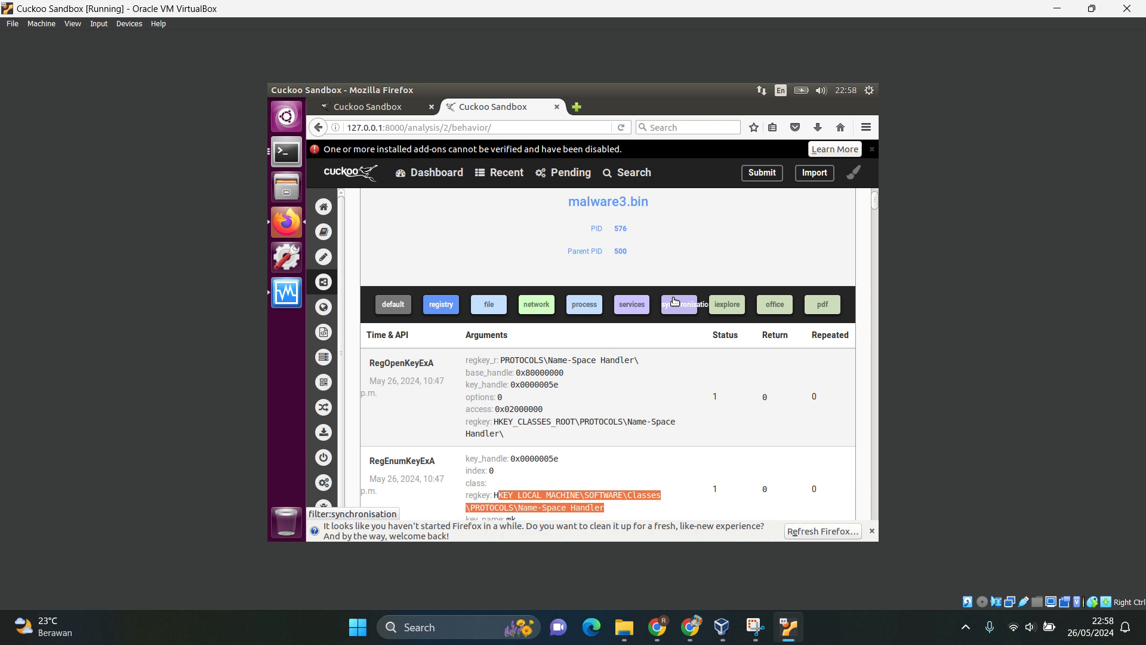
pyautogui.click(491, 305)
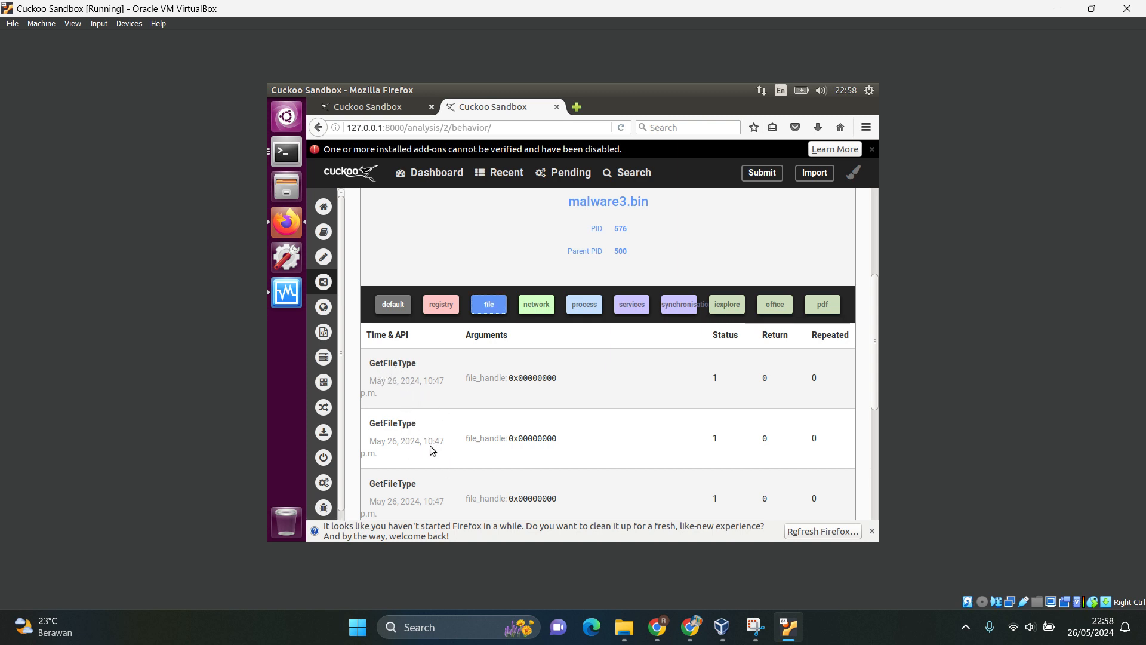
pyautogui.scroll(-3, 578, 404)
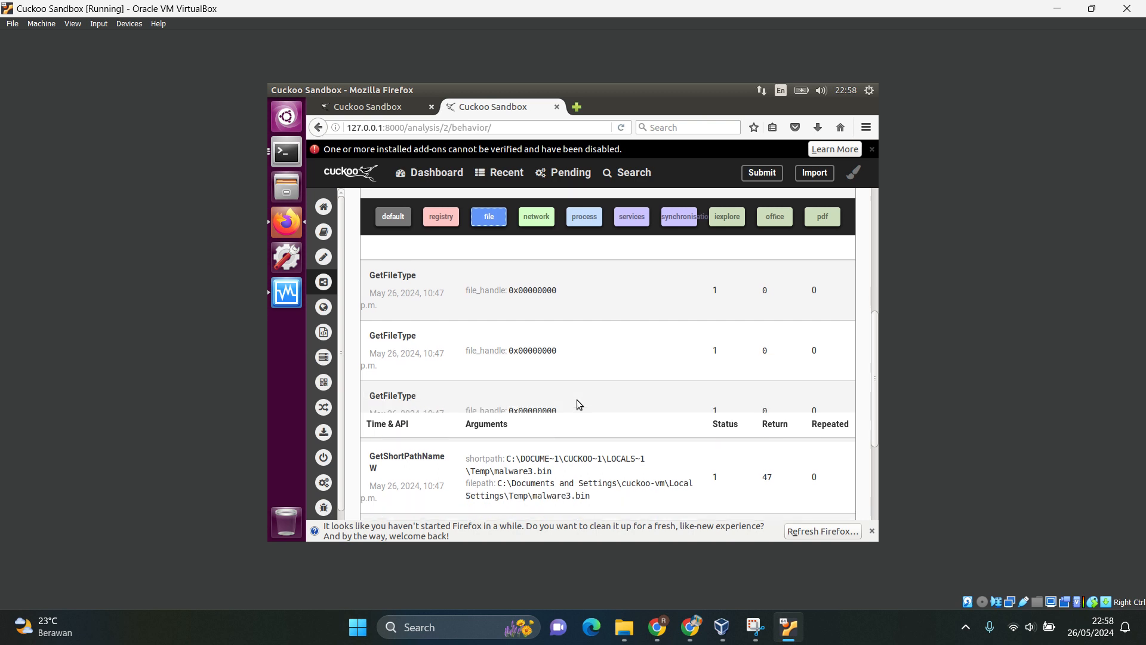
pyautogui.scroll(-2, 577, 404)
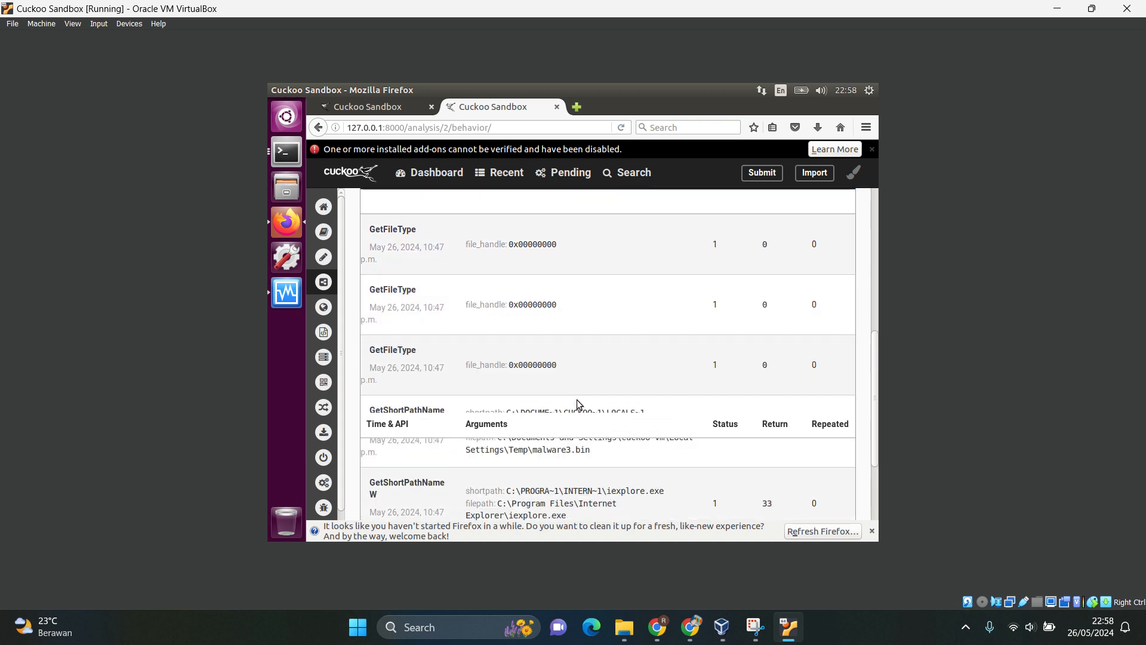
pyautogui.scroll(10, 578, 404)
pyautogui.scroll(-10, 578, 404)
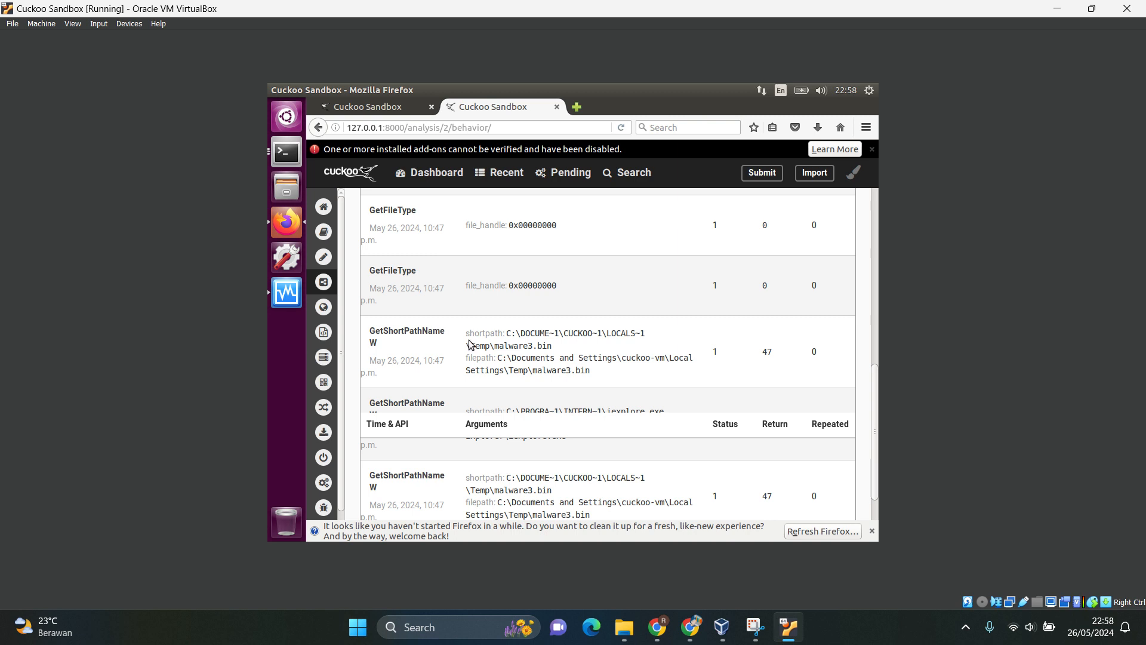
pyautogui.scroll(-2, 518, 359)
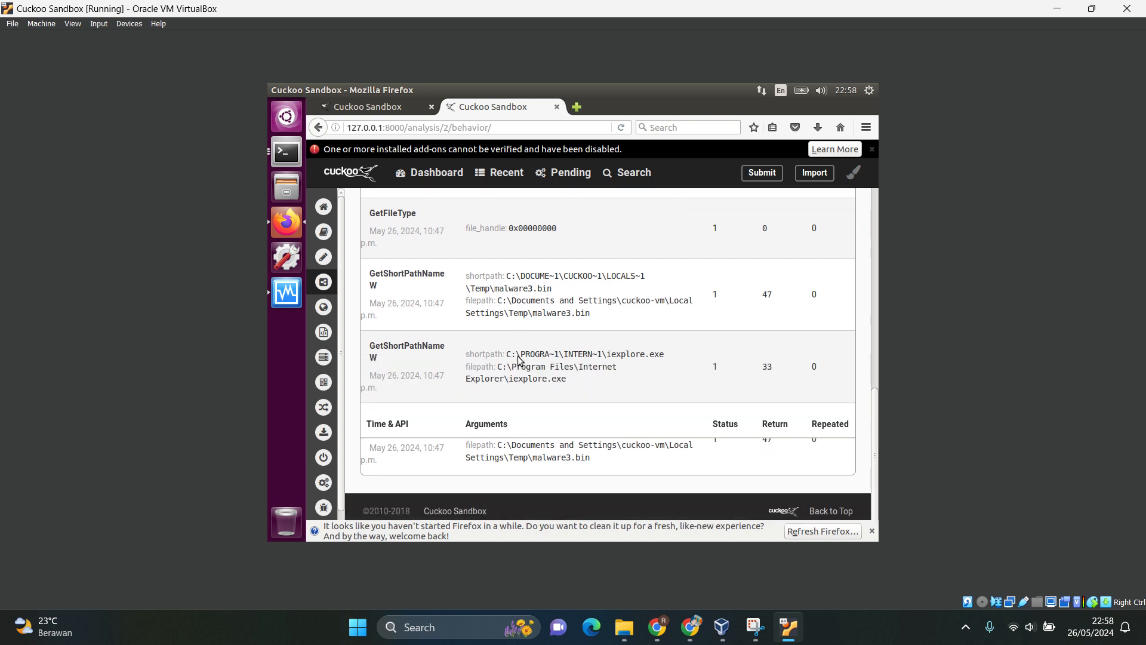
# Review the process details, the available API call categories and the file calls of malware3.bin once more.
pyautogui.scroll(10, 518, 360)
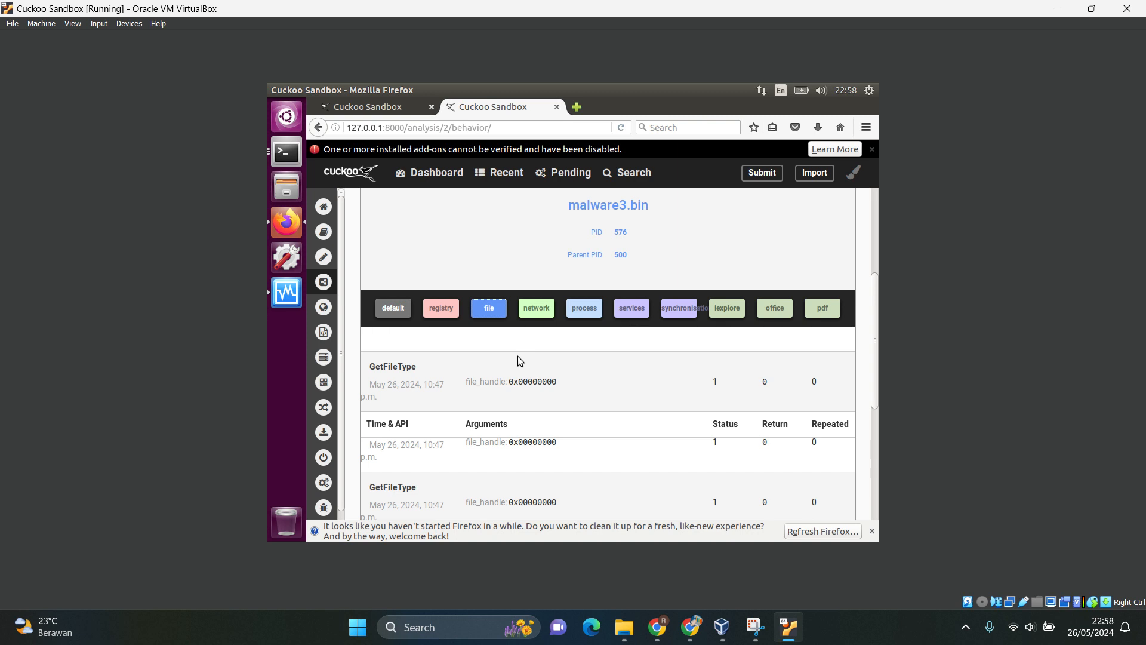
pyautogui.scroll(3, 519, 361)
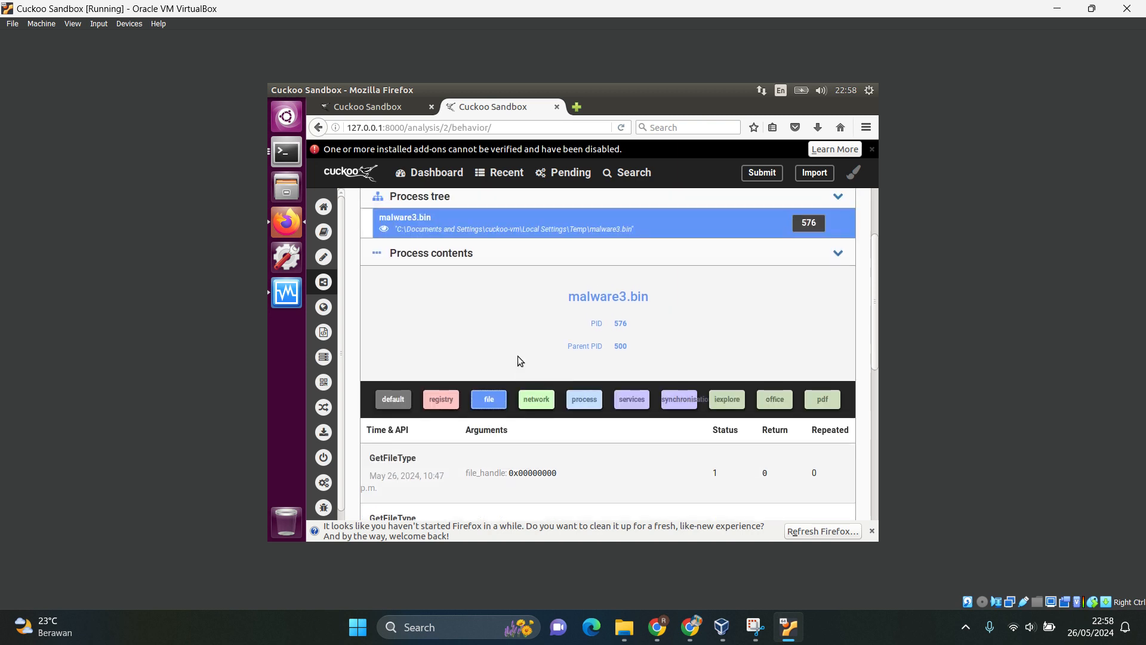
pyautogui.scroll(-1, 517, 361)
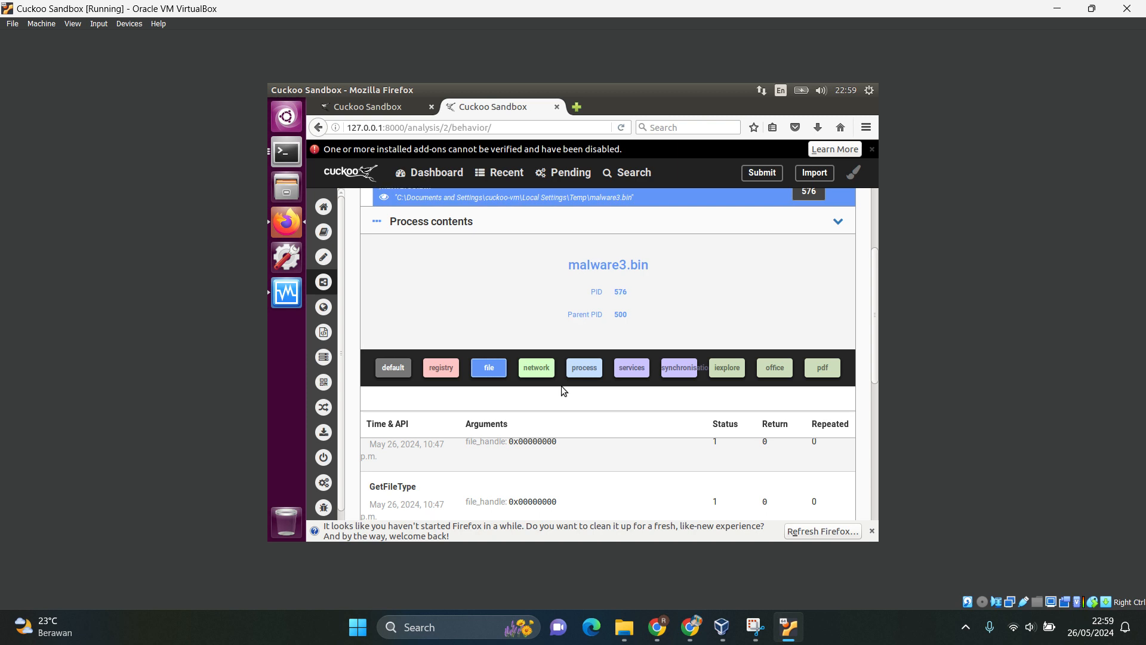
pyautogui.scroll(-1, 561, 386)
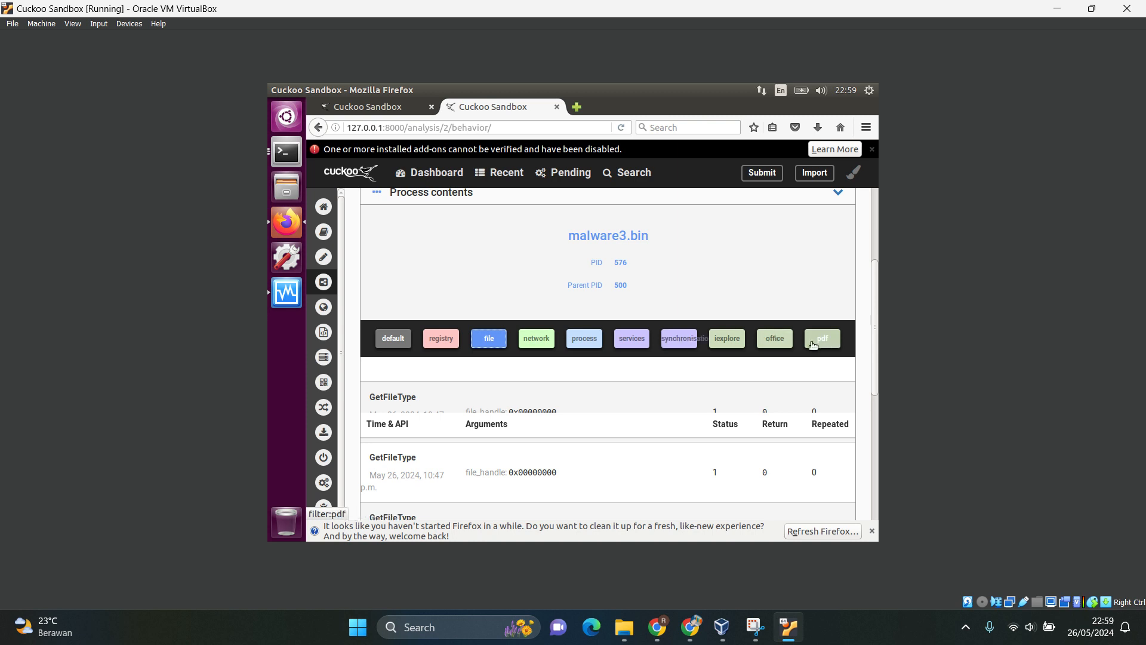
pyautogui.scroll(-10, 571, 409)
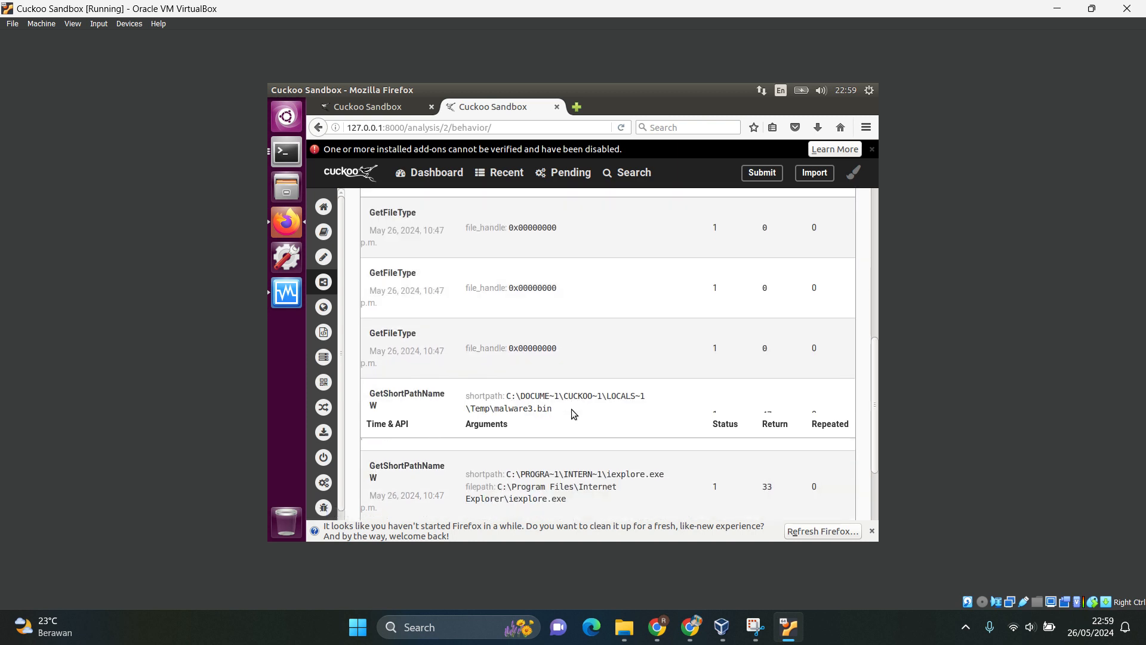
pyautogui.scroll(15, 571, 409)
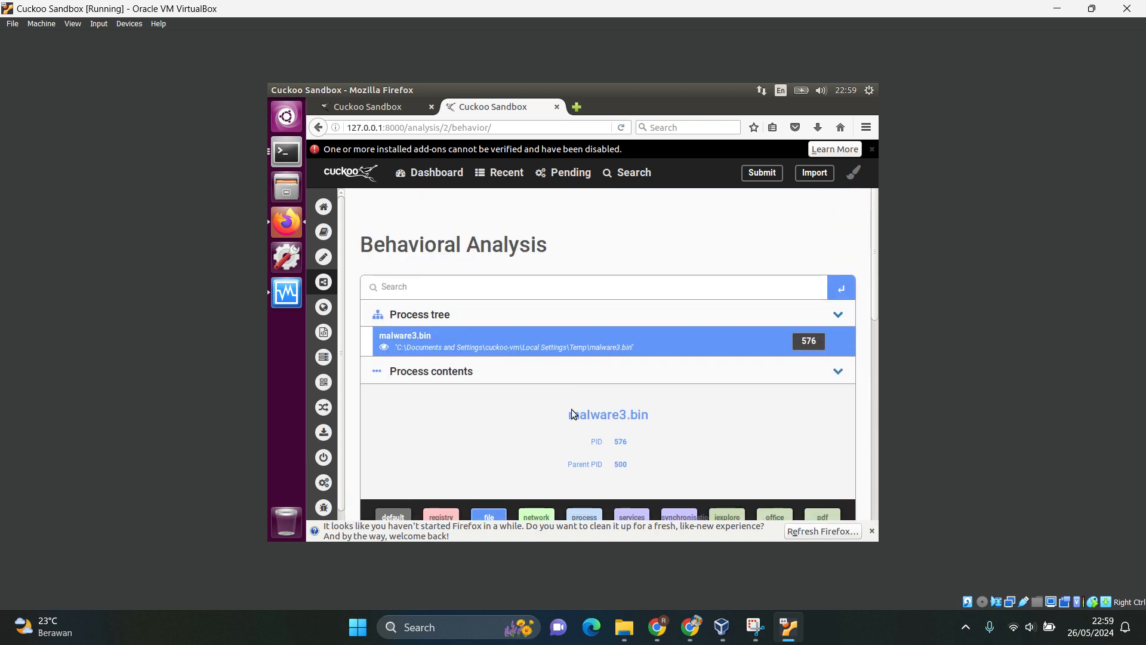
pyautogui.scroll(-3, 571, 409)
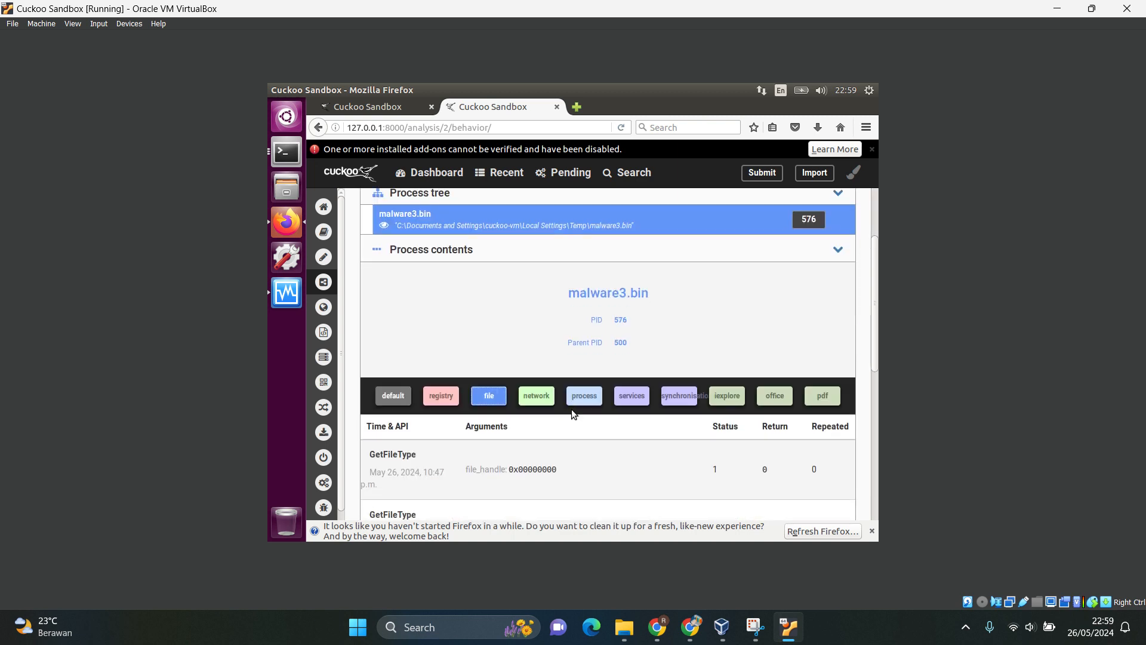
# Try to filter the malware3.bin API calls by network and look through the listed calls.
pyautogui.scroll(-2, 571, 413)
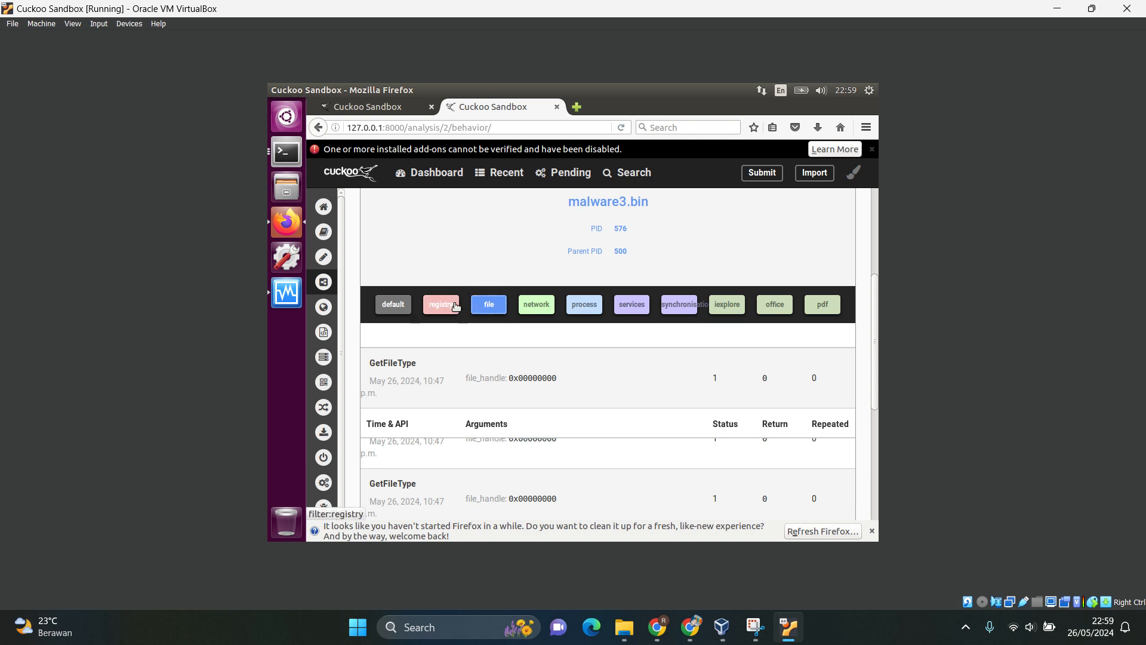
pyautogui.click(531, 305)
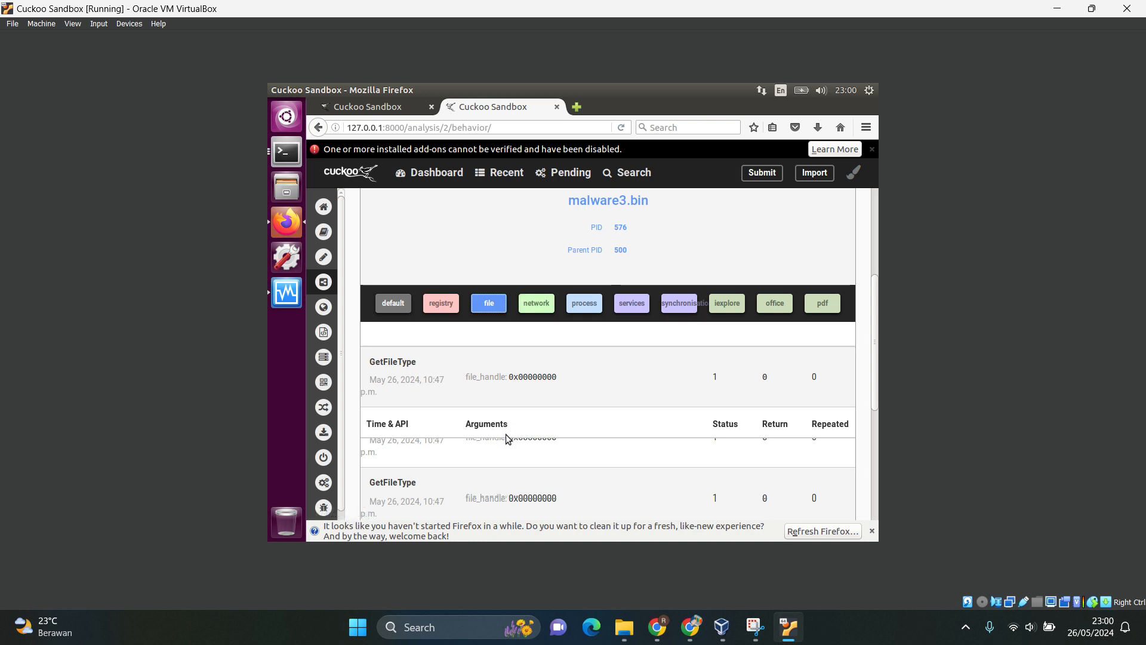
pyautogui.scroll(-5, 506, 439)
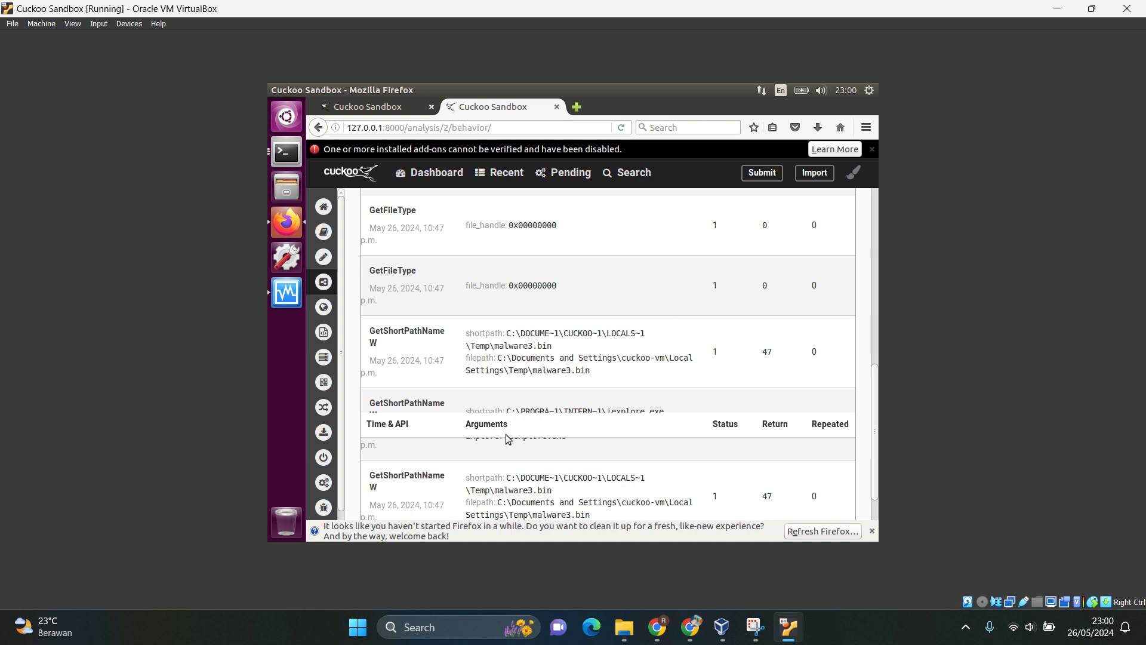
# Open the Cuckoo dashboard at localhost:8000 in a new browser tab, and return to the malware3.bin behavioral analysis and its category filters.
pyautogui.moveTo(357, 274)
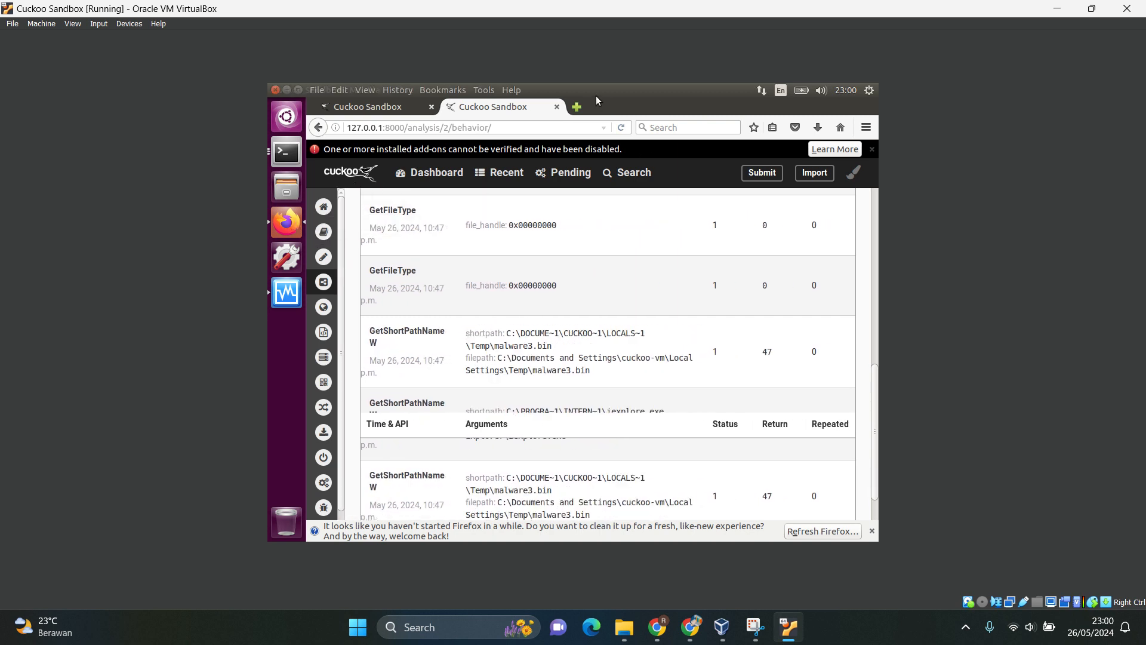
pyautogui.click(576, 108)
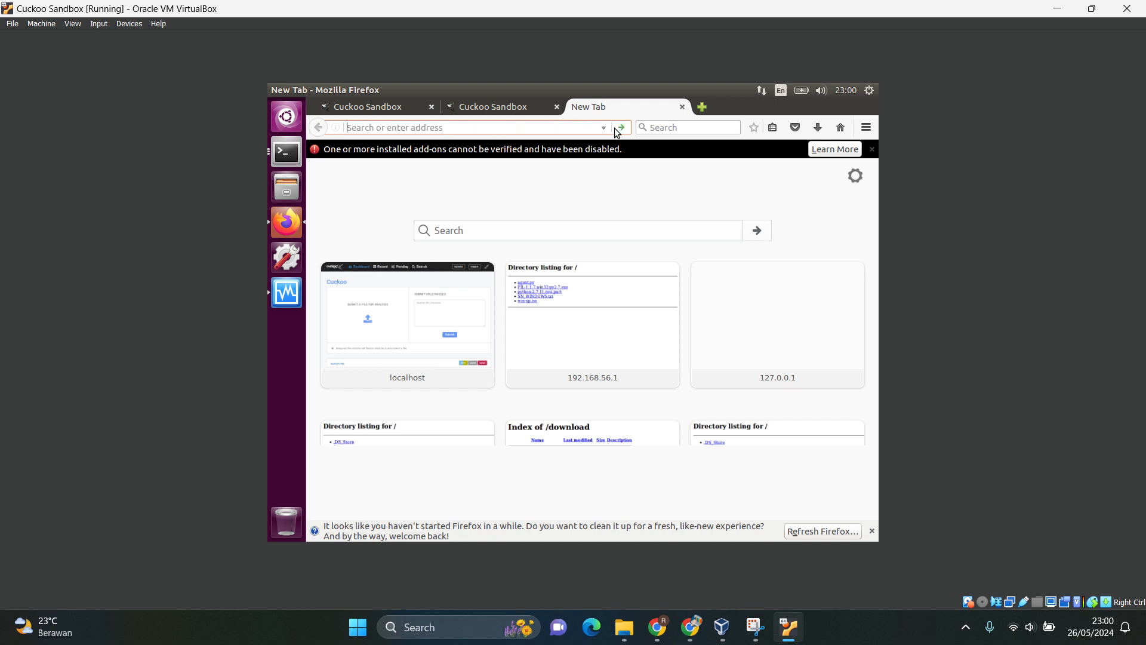
pyautogui.click(391, 280)
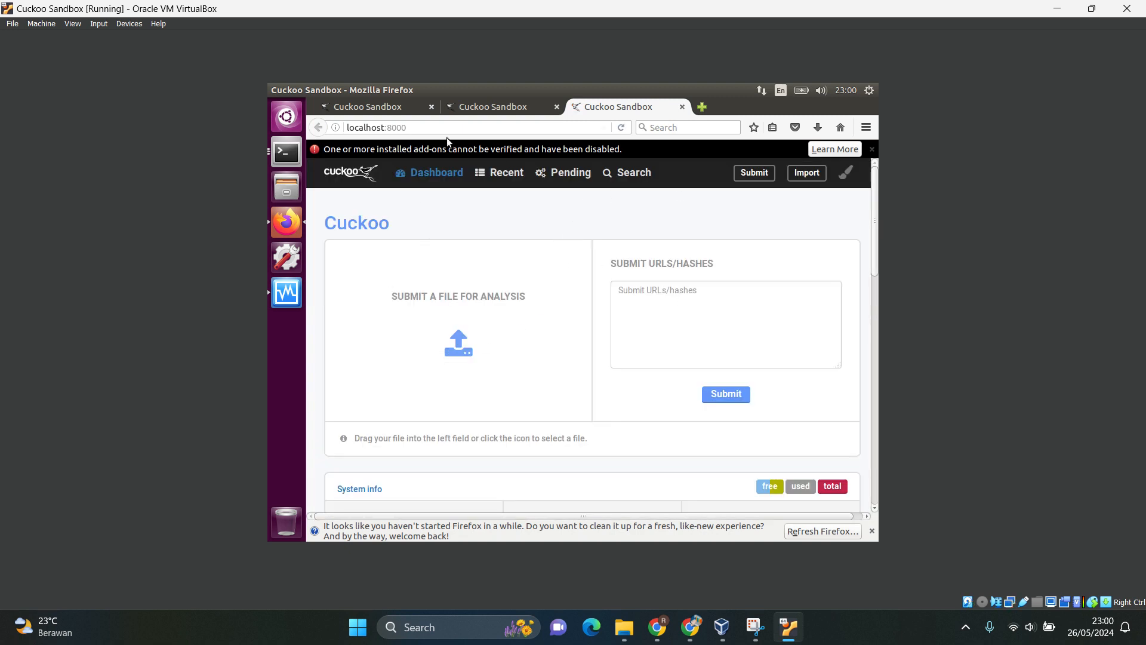
pyautogui.click(489, 113)
pyautogui.scroll(10, 464, 313)
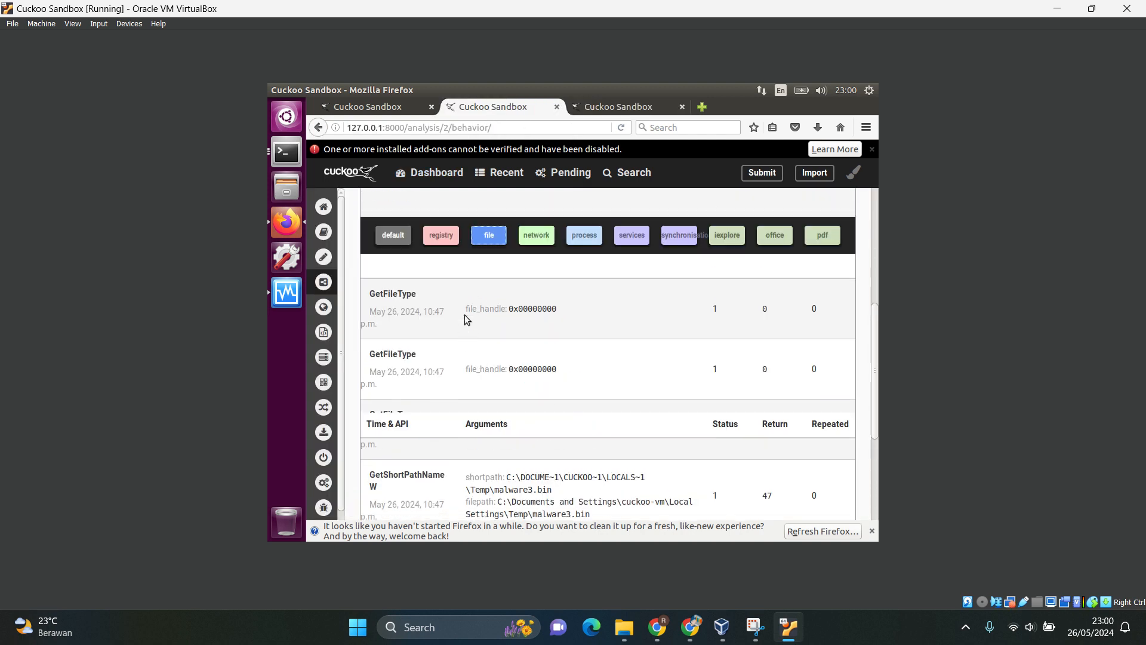